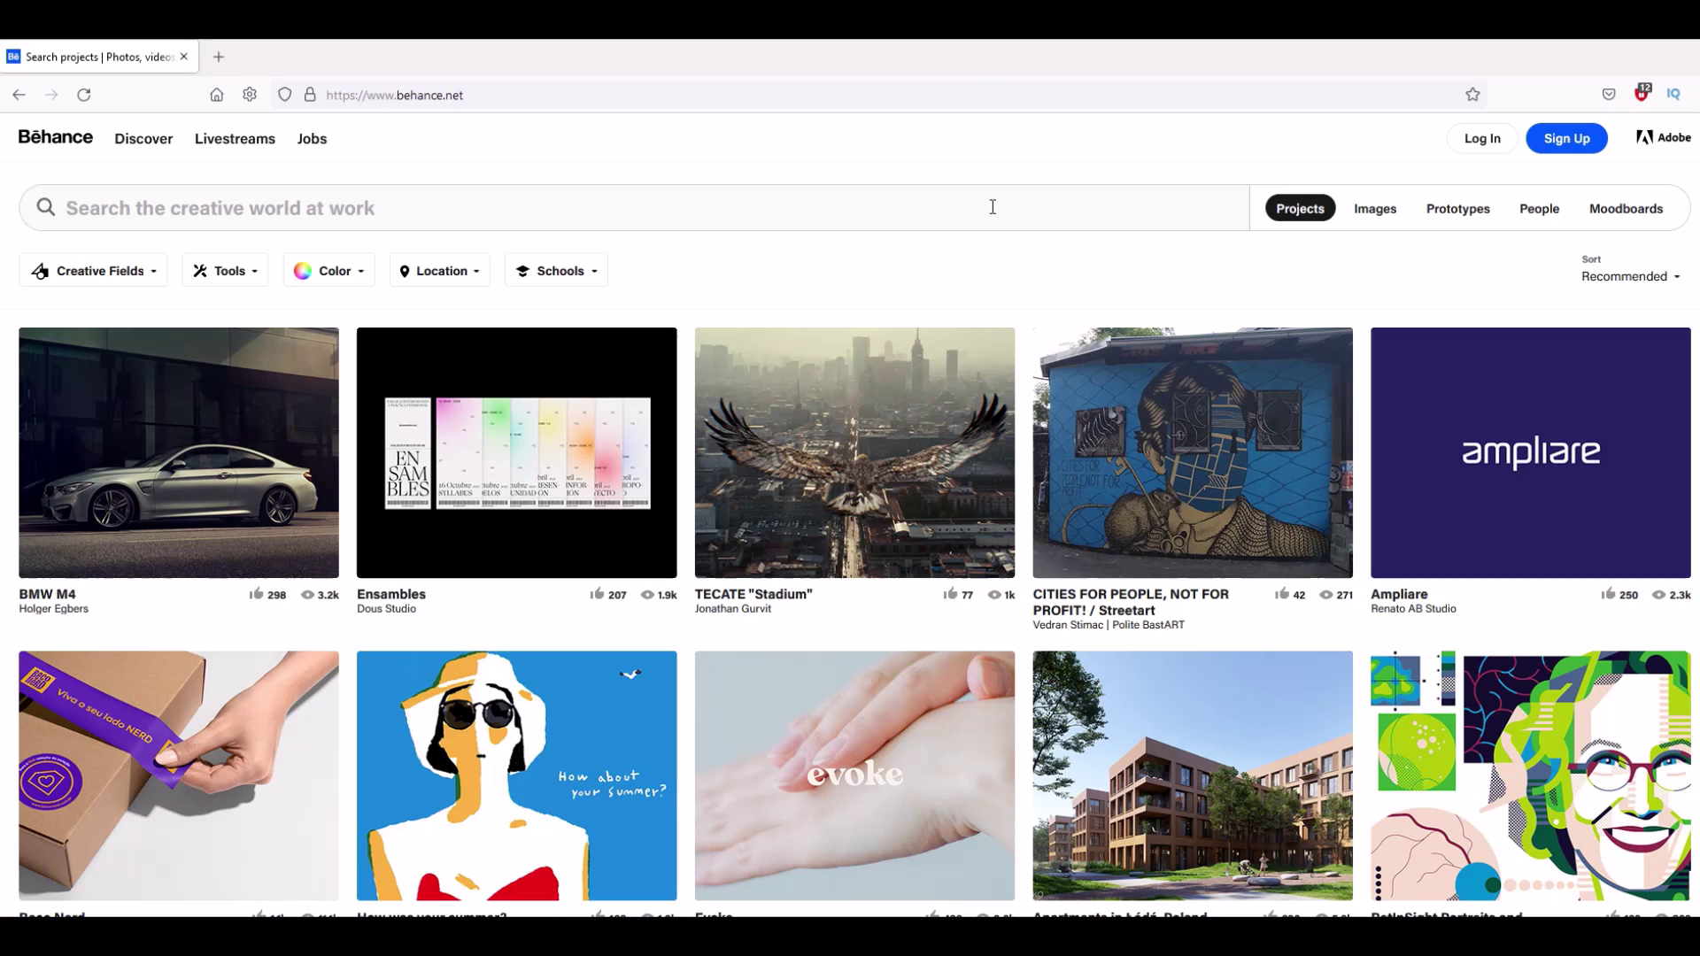
- Browse the project search grid to open the Guttie, Balloon Birds and Machado-Muñoz cards in new tabs
{"action": "scroll", "coordinate": [996, 218], "scroll_direction": "down", "scroll_amount": 2}
{"action": "scroll", "coordinate": [1059, 288], "scroll_direction": "down", "scroll_amount": 6}
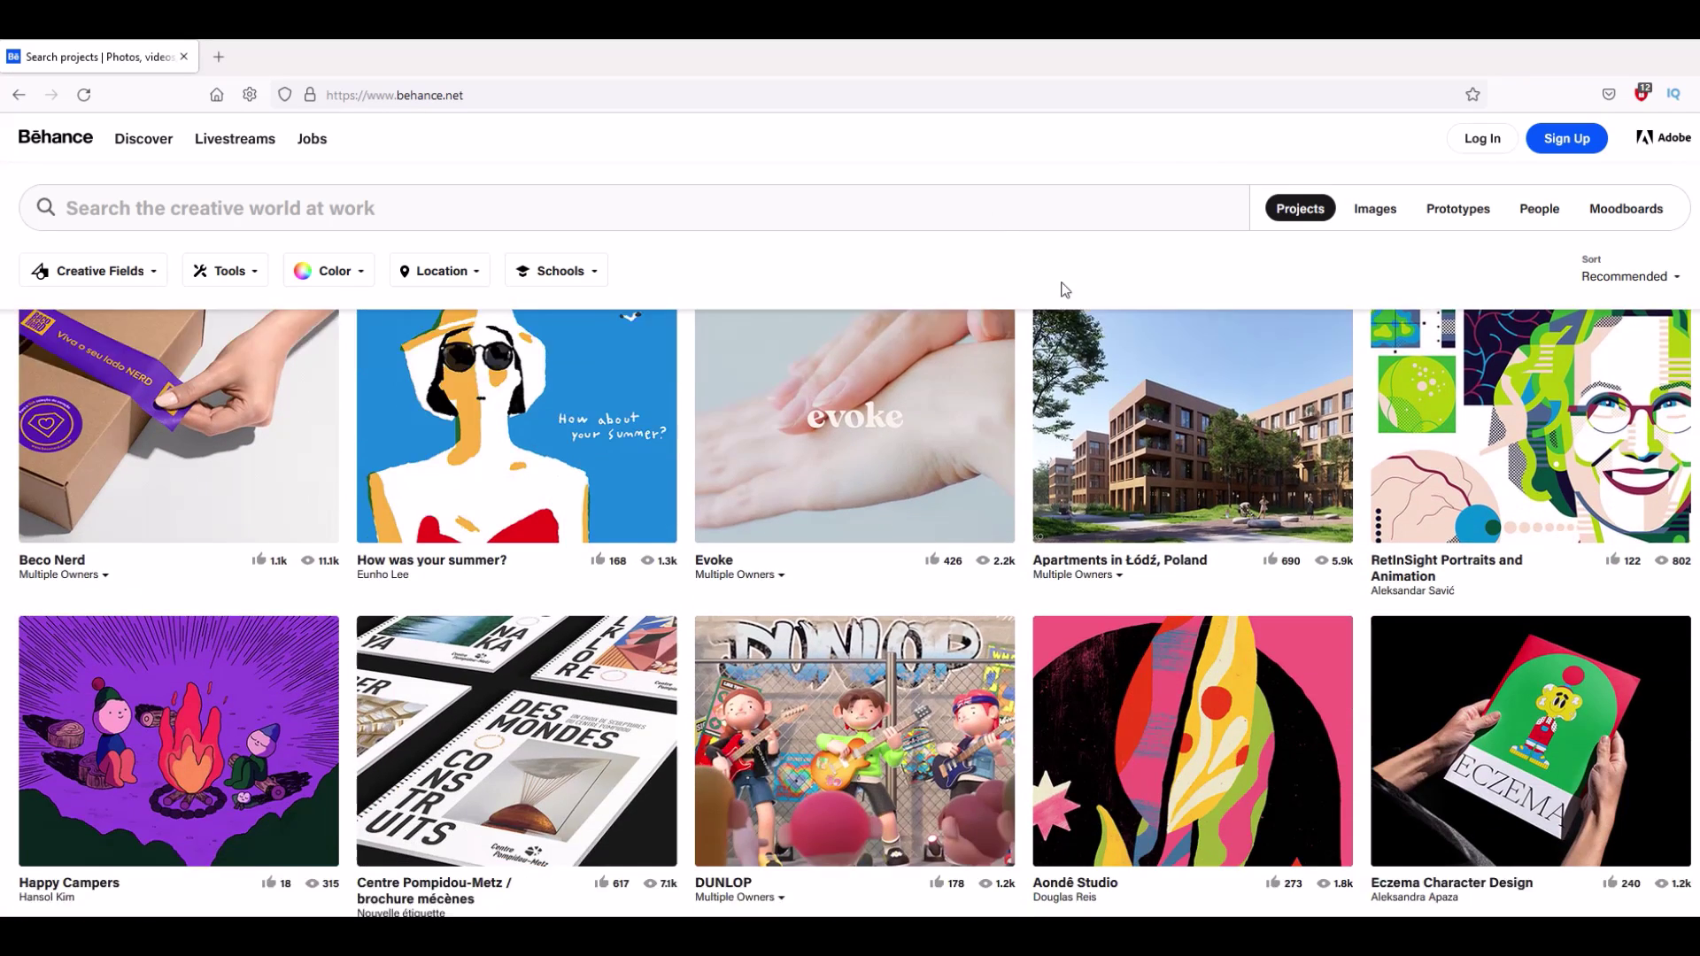
{"action": "scroll", "coordinate": [1202, 357], "scroll_direction": "down", "scroll_amount": 6}
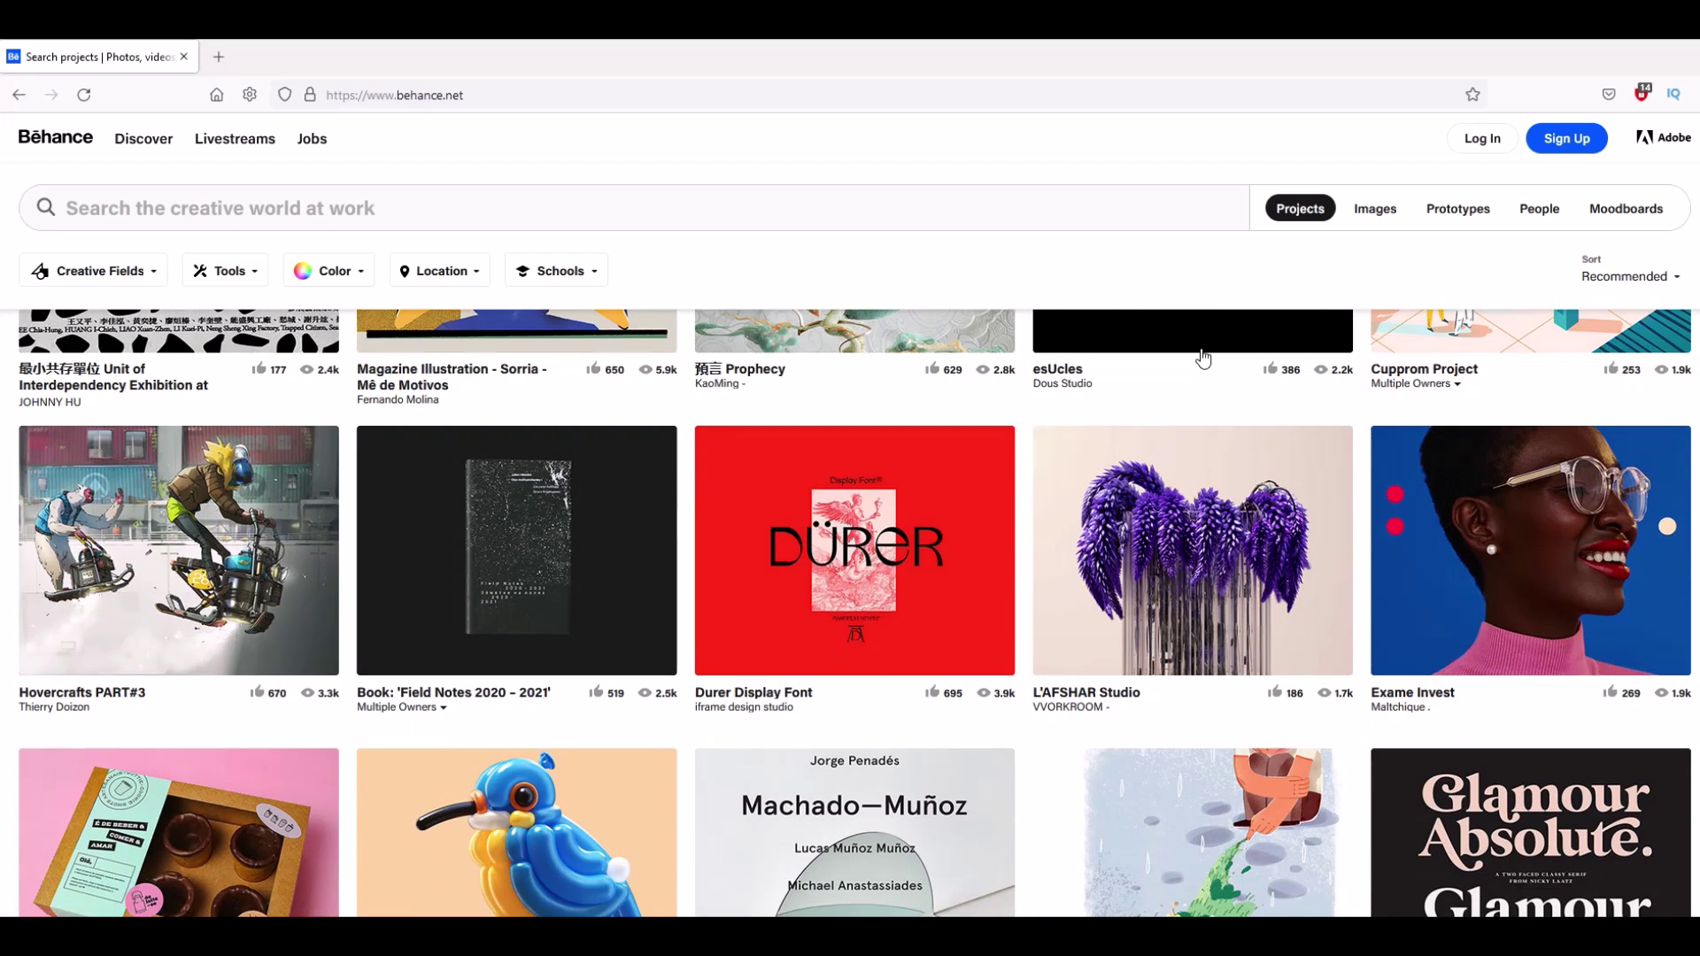
{"action": "scroll", "coordinate": [1203, 357], "scroll_direction": "down", "scroll_amount": 3}
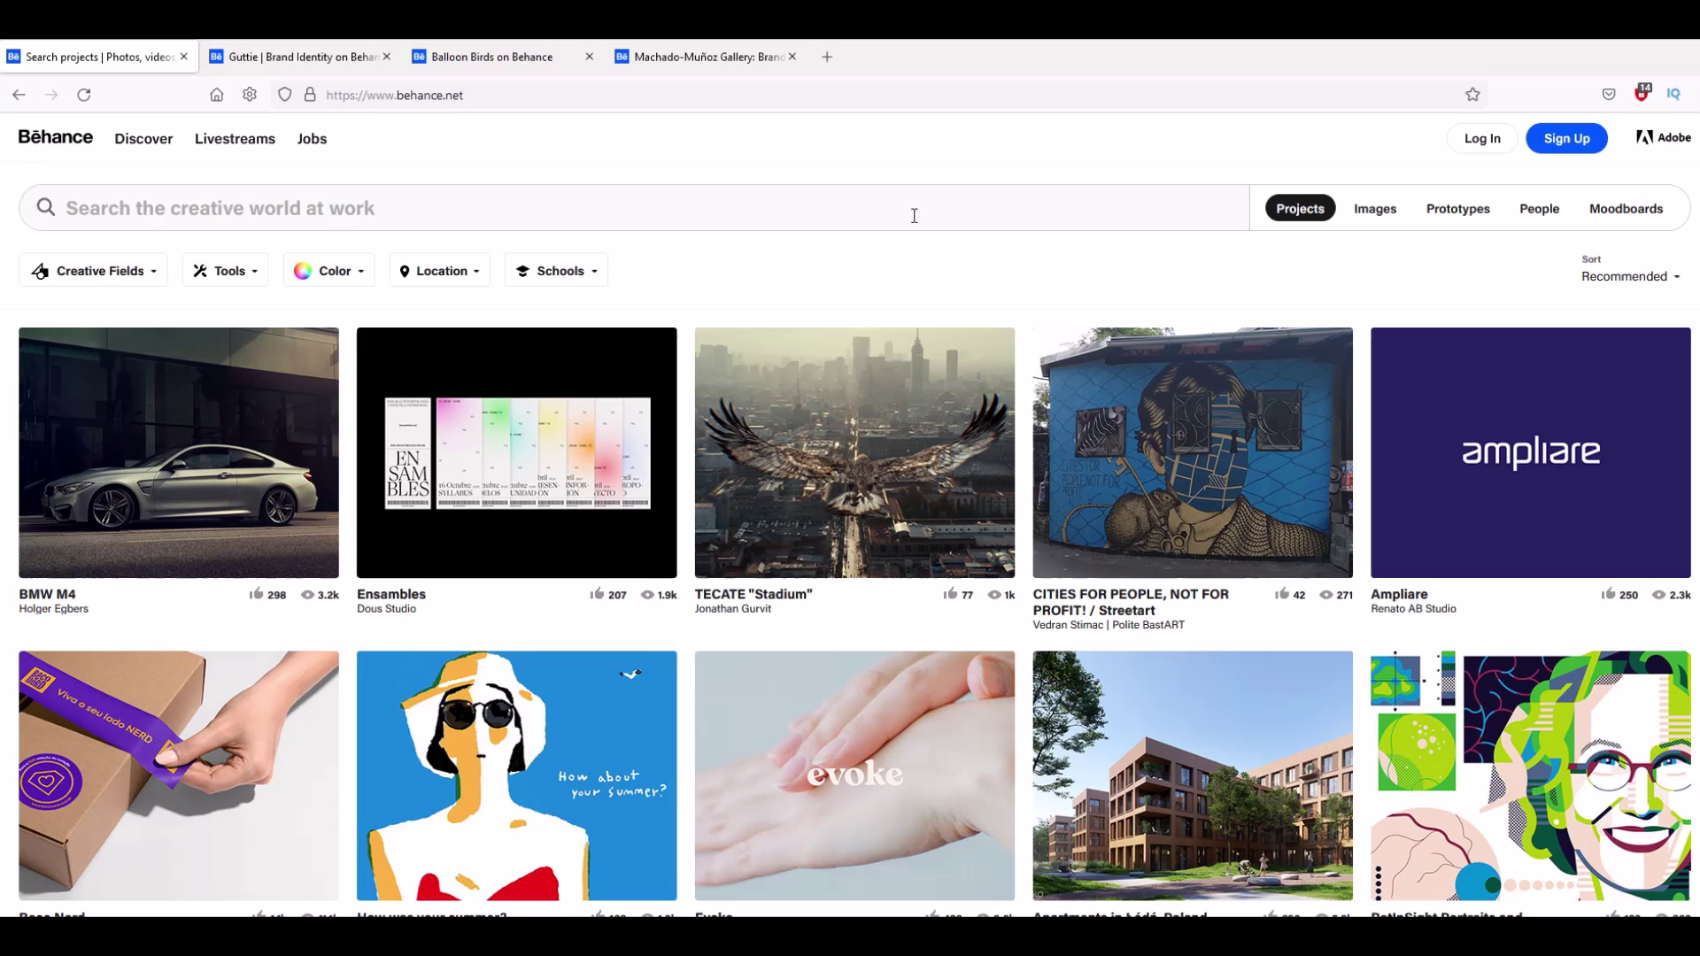
{"action": "mouse_move", "coordinate": [565, 734]}
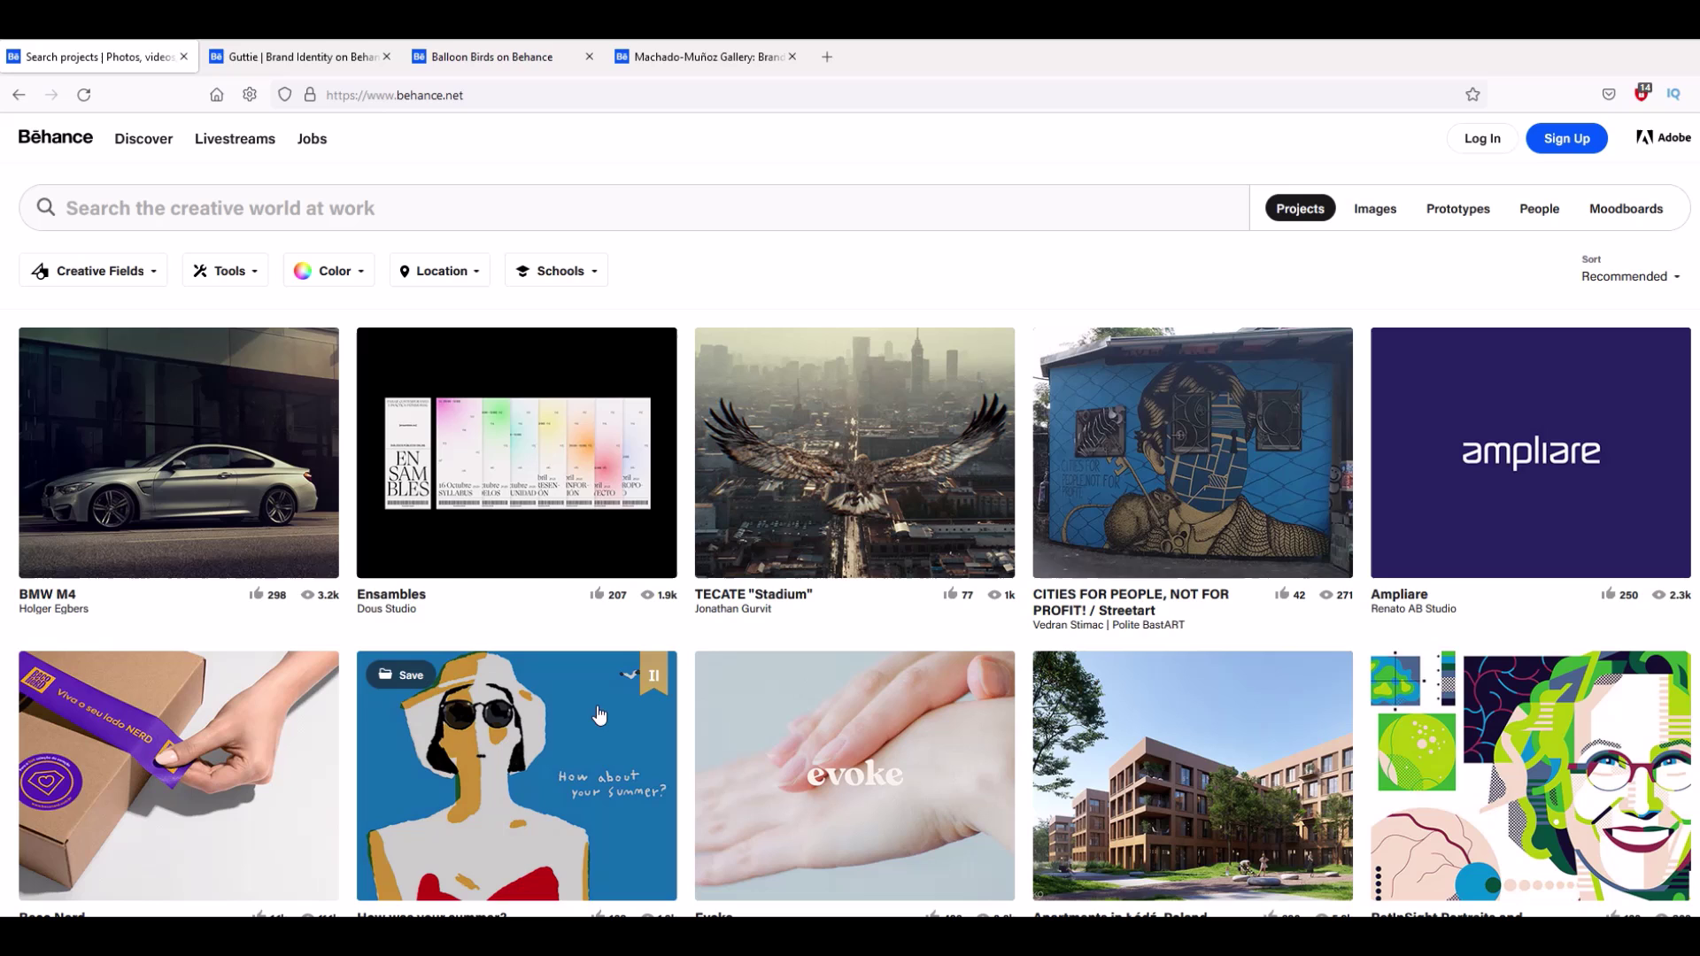
{"action": "mouse_move", "coordinate": [274, 430]}
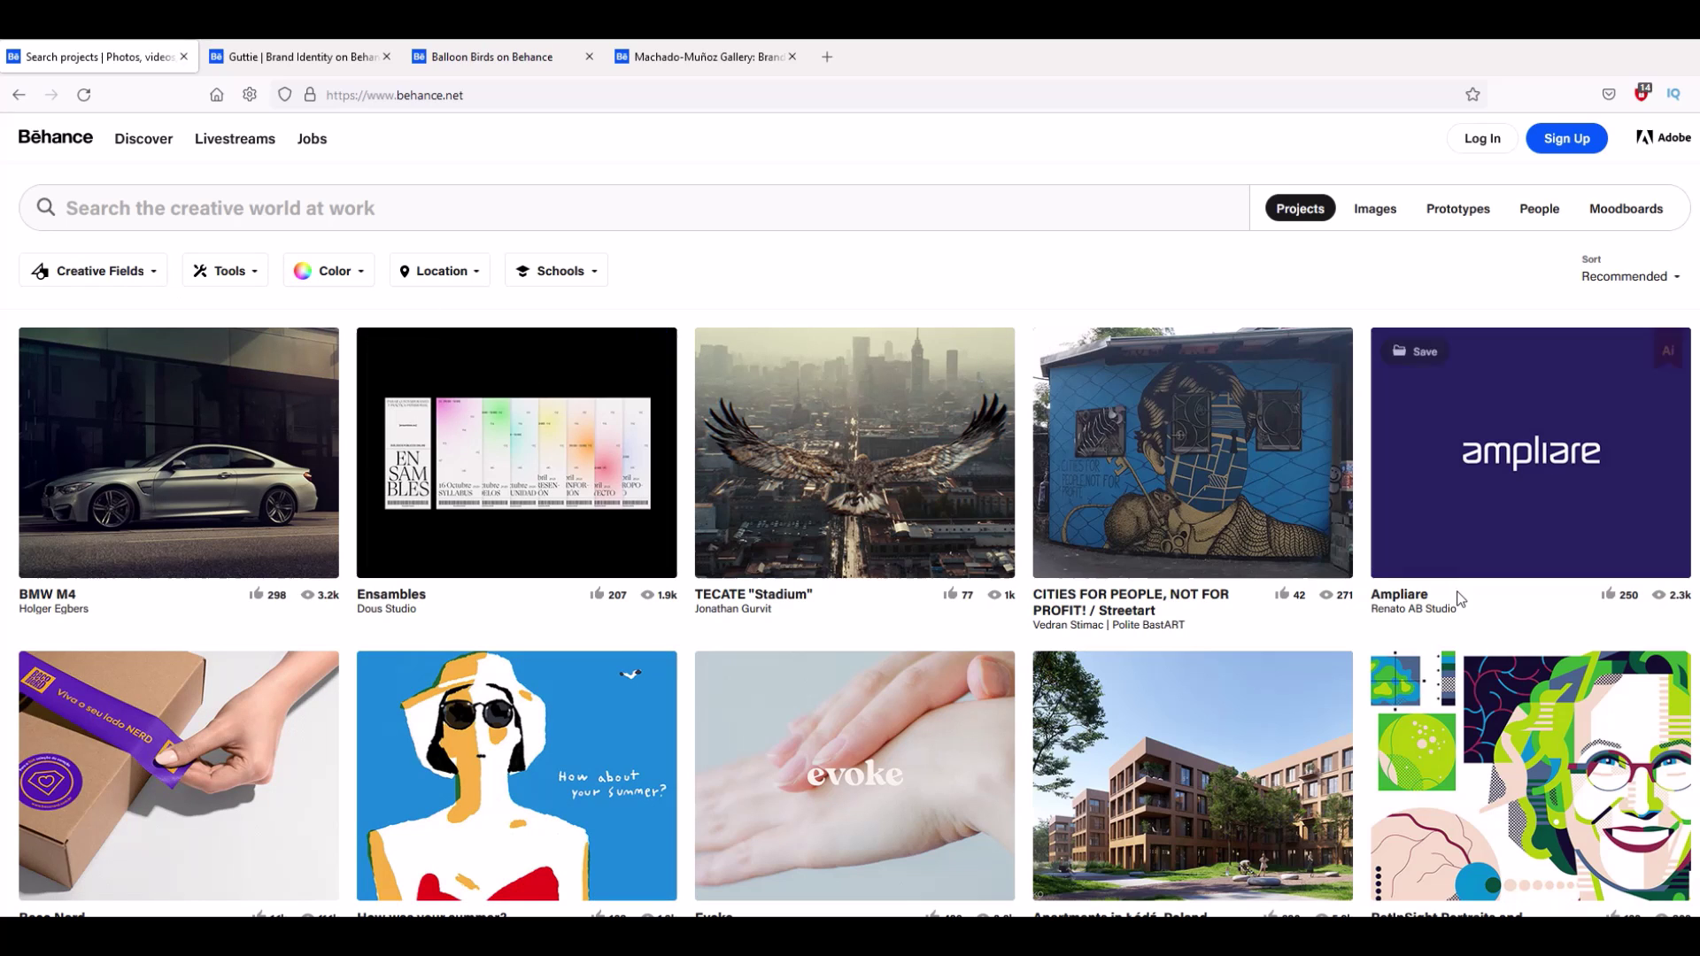
- View the Guttie | Brand Identity project past its Pantone swatches down to the packaging photo
{"action": "left_click", "coordinate": [292, 56]}
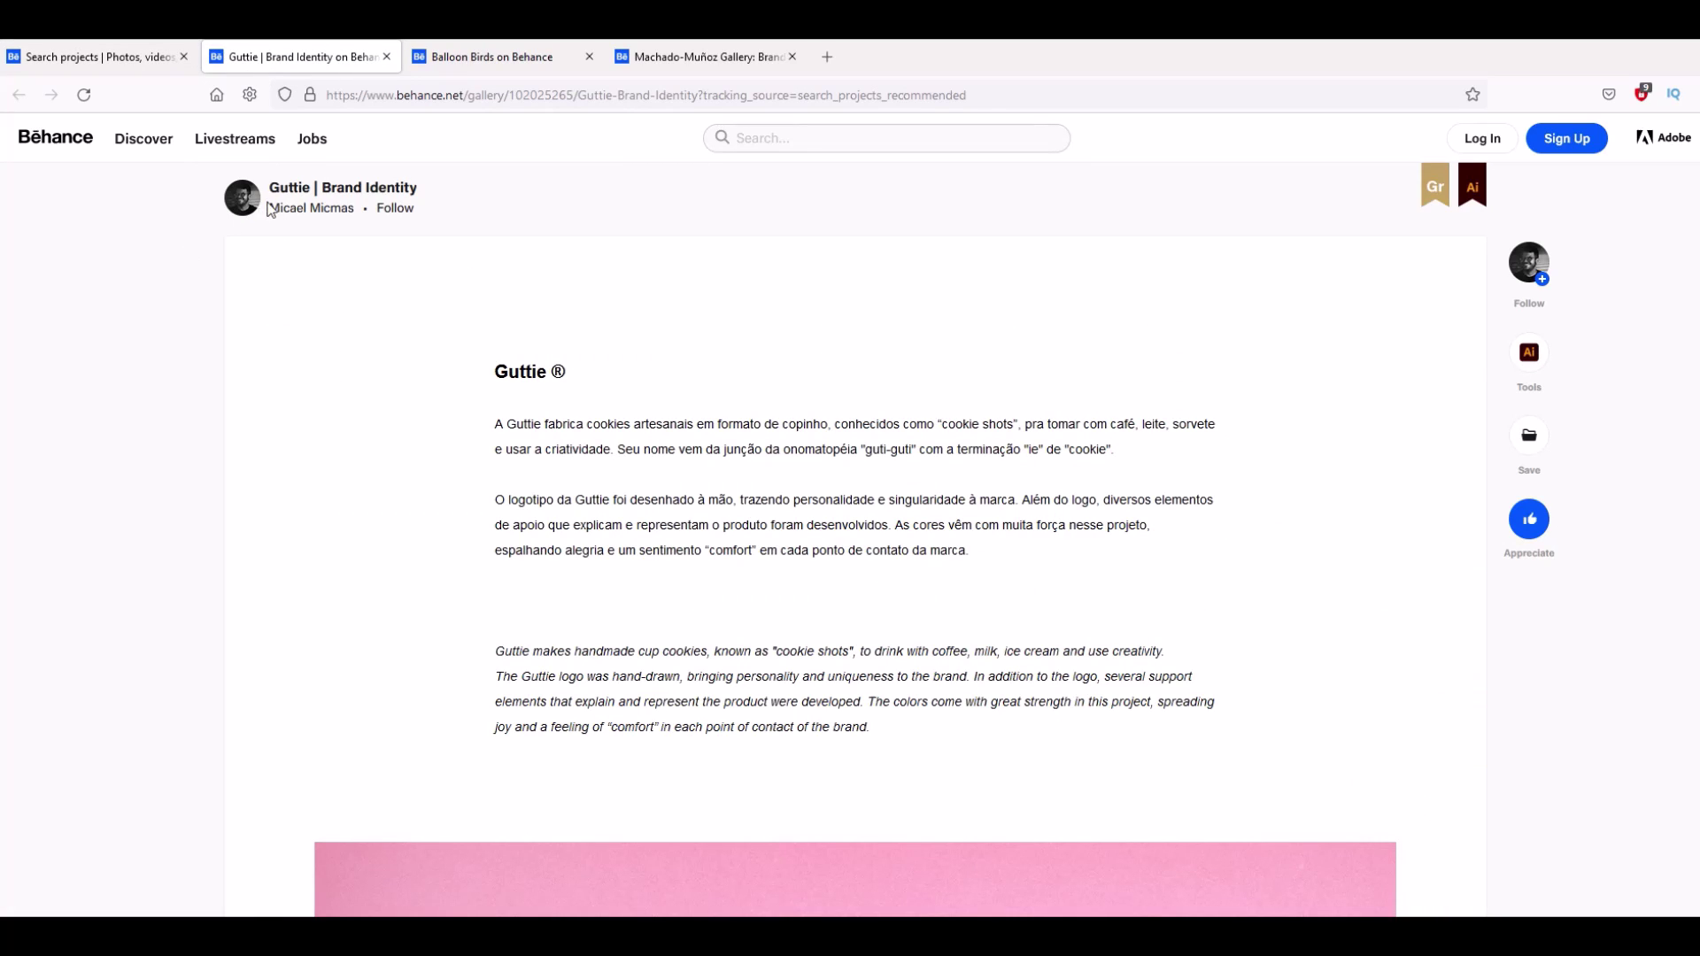
{"action": "mouse_move", "coordinate": [278, 214]}
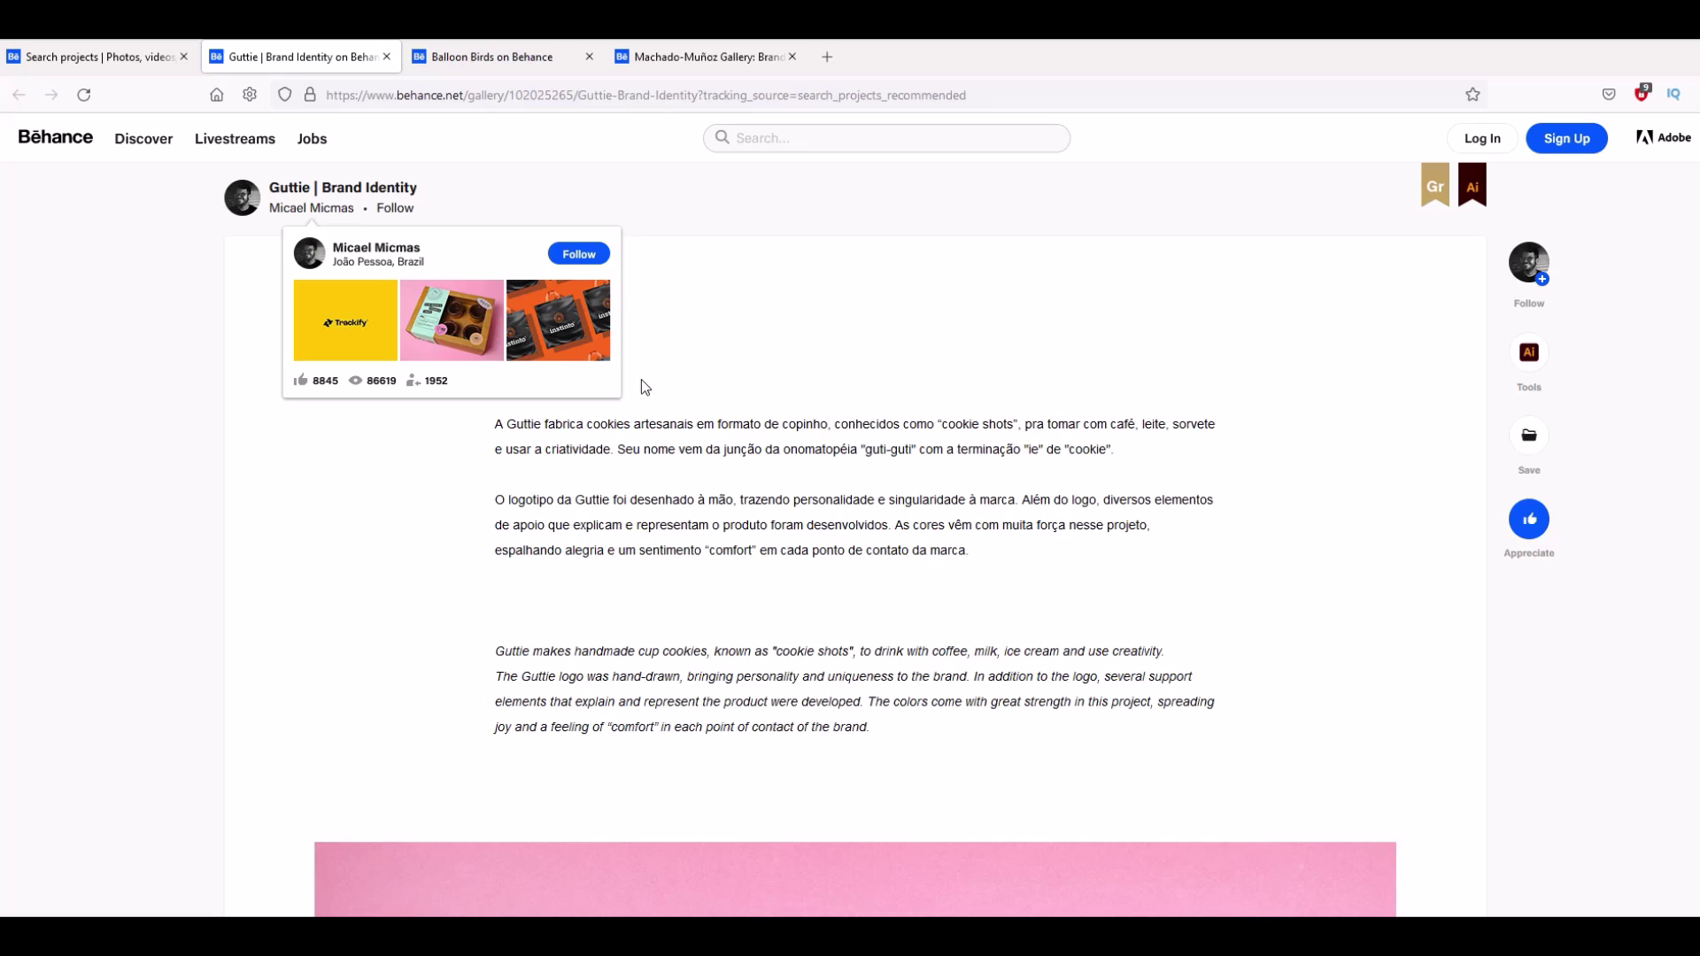
{"action": "scroll", "coordinate": [526, 483], "scroll_direction": "down", "scroll_amount": 7}
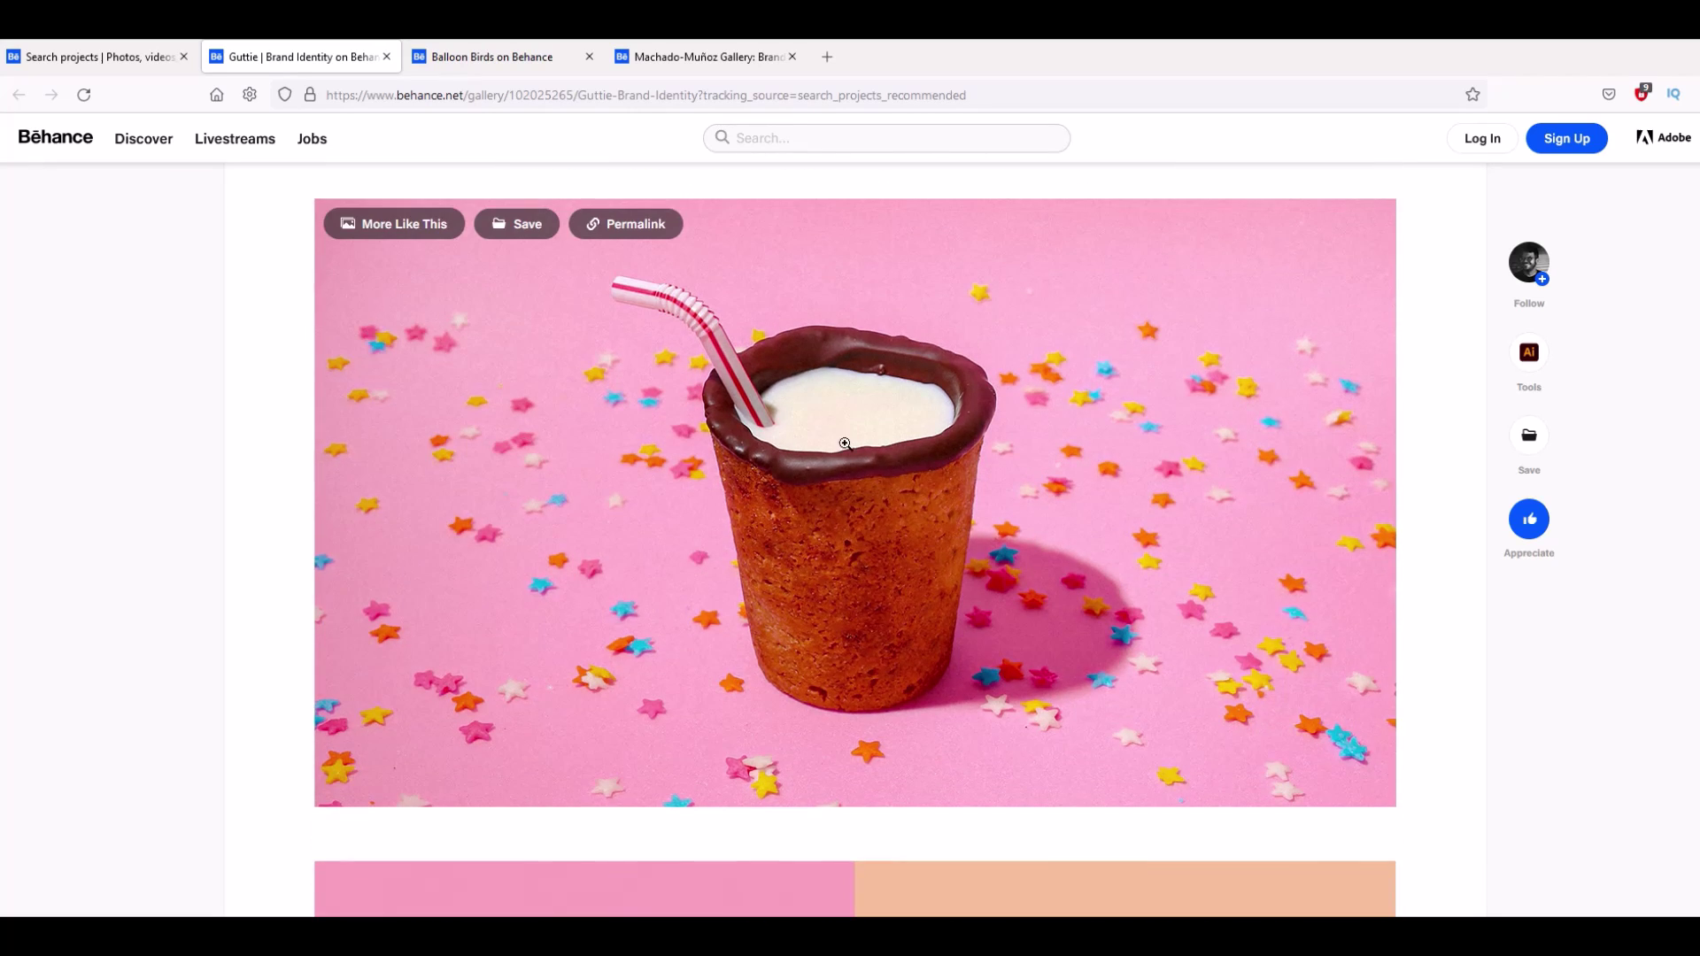
{"action": "scroll", "coordinate": [955, 564], "scroll_direction": "down", "scroll_amount": 6}
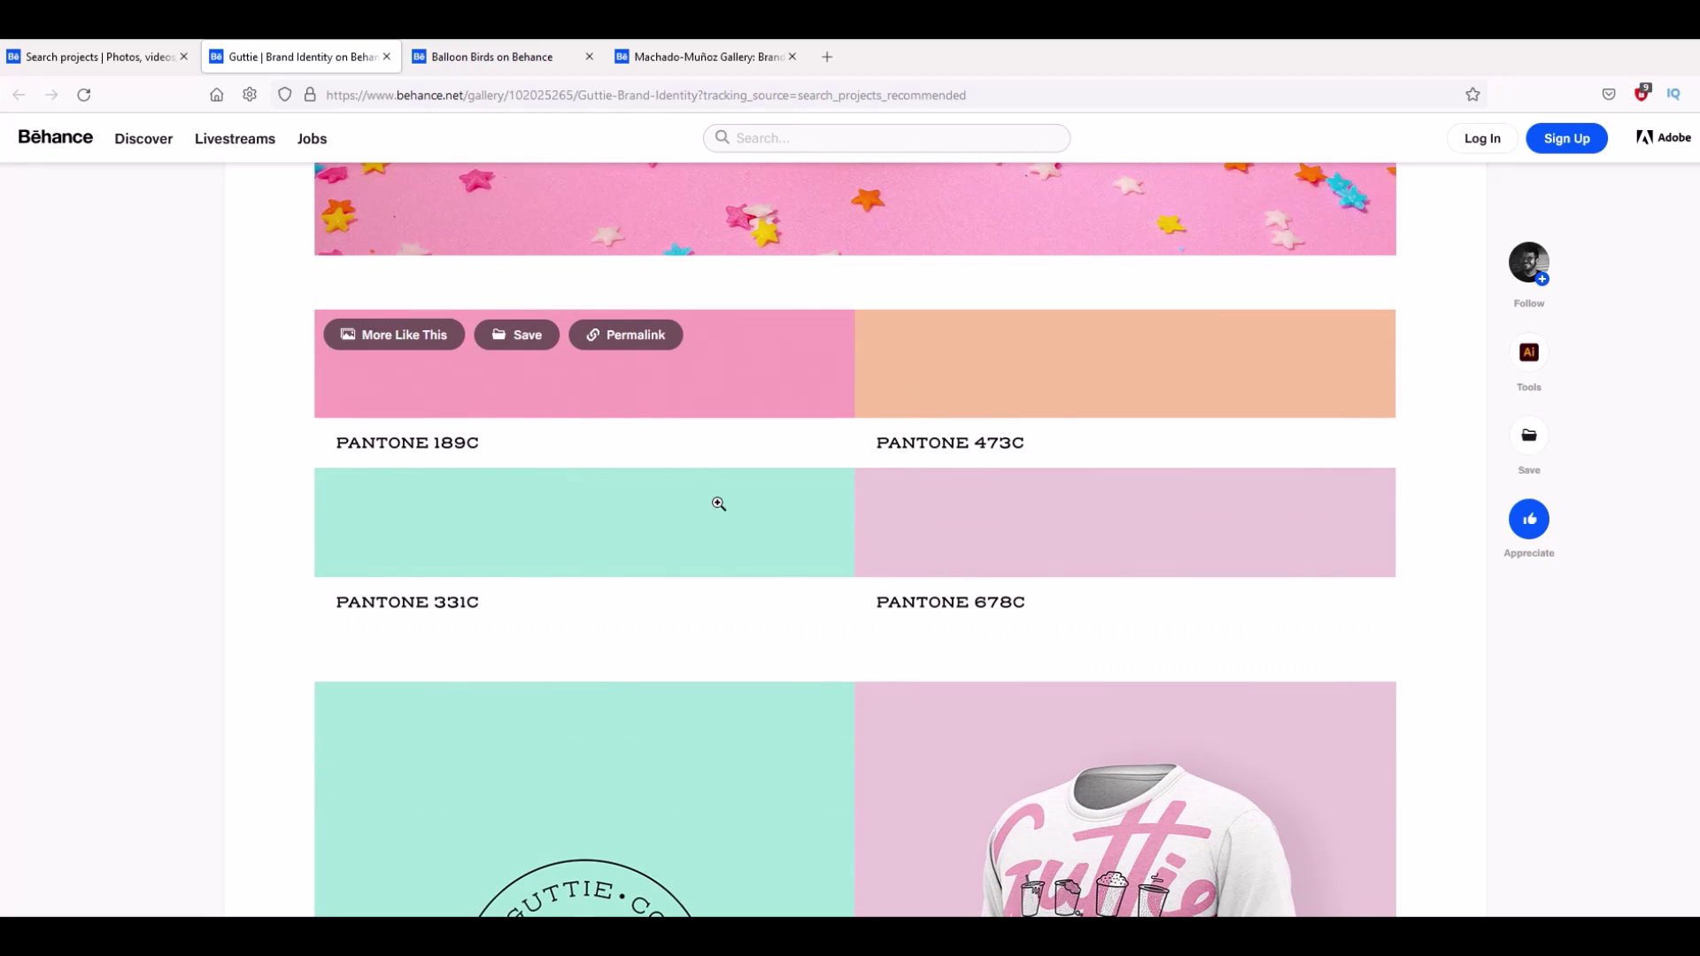
{"action": "scroll", "coordinate": [903, 448], "scroll_direction": "down", "scroll_amount": 2}
{"action": "scroll", "coordinate": [550, 319], "scroll_direction": "down", "scroll_amount": 3}
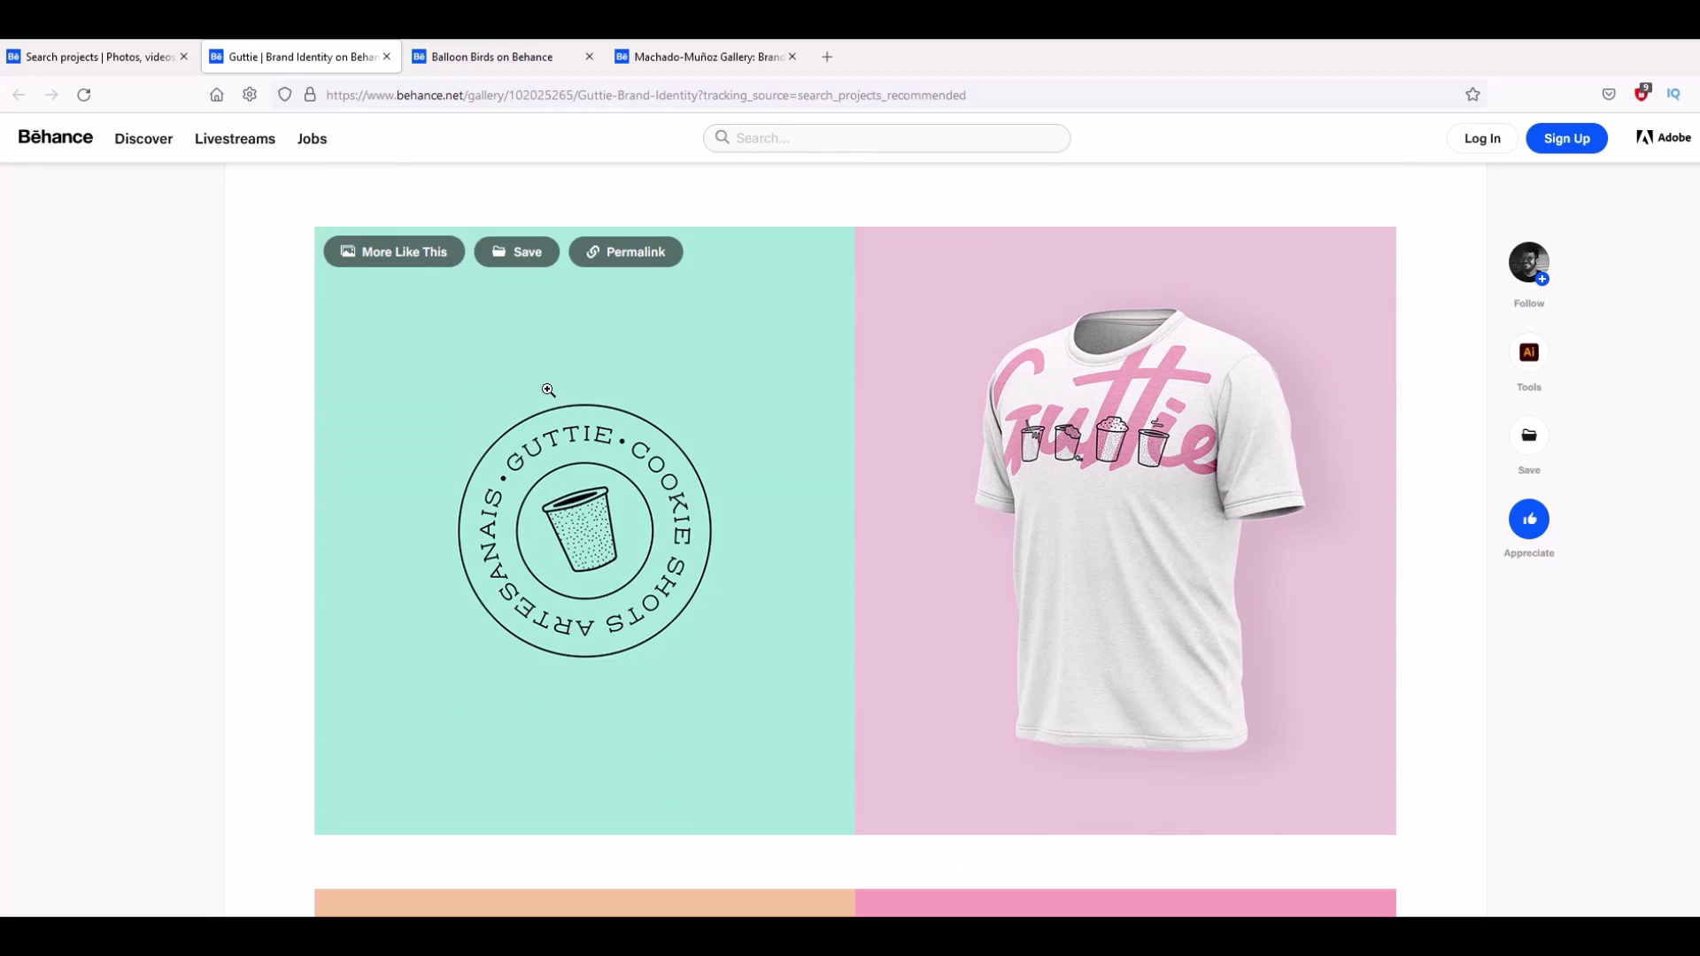
{"action": "scroll", "coordinate": [1059, 447], "scroll_direction": "down", "scroll_amount": 1}
{"action": "scroll", "coordinate": [653, 436], "scroll_direction": "down", "scroll_amount": 5}
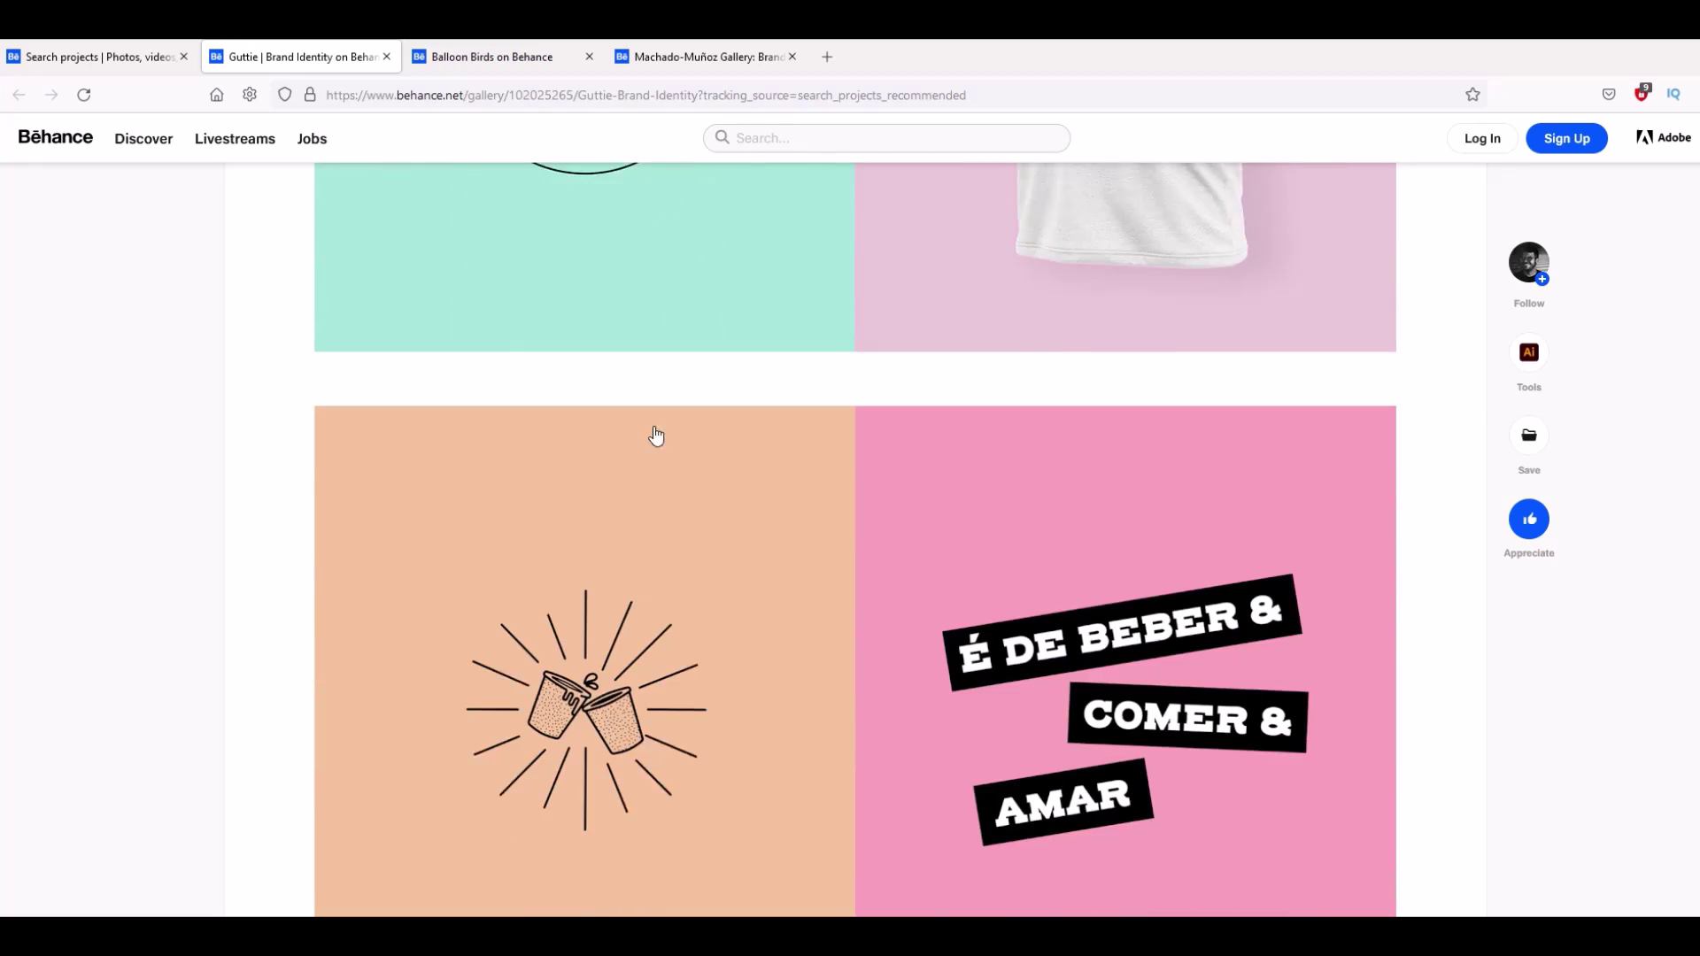
{"action": "scroll", "coordinate": [1025, 446], "scroll_direction": "down", "scroll_amount": 8}
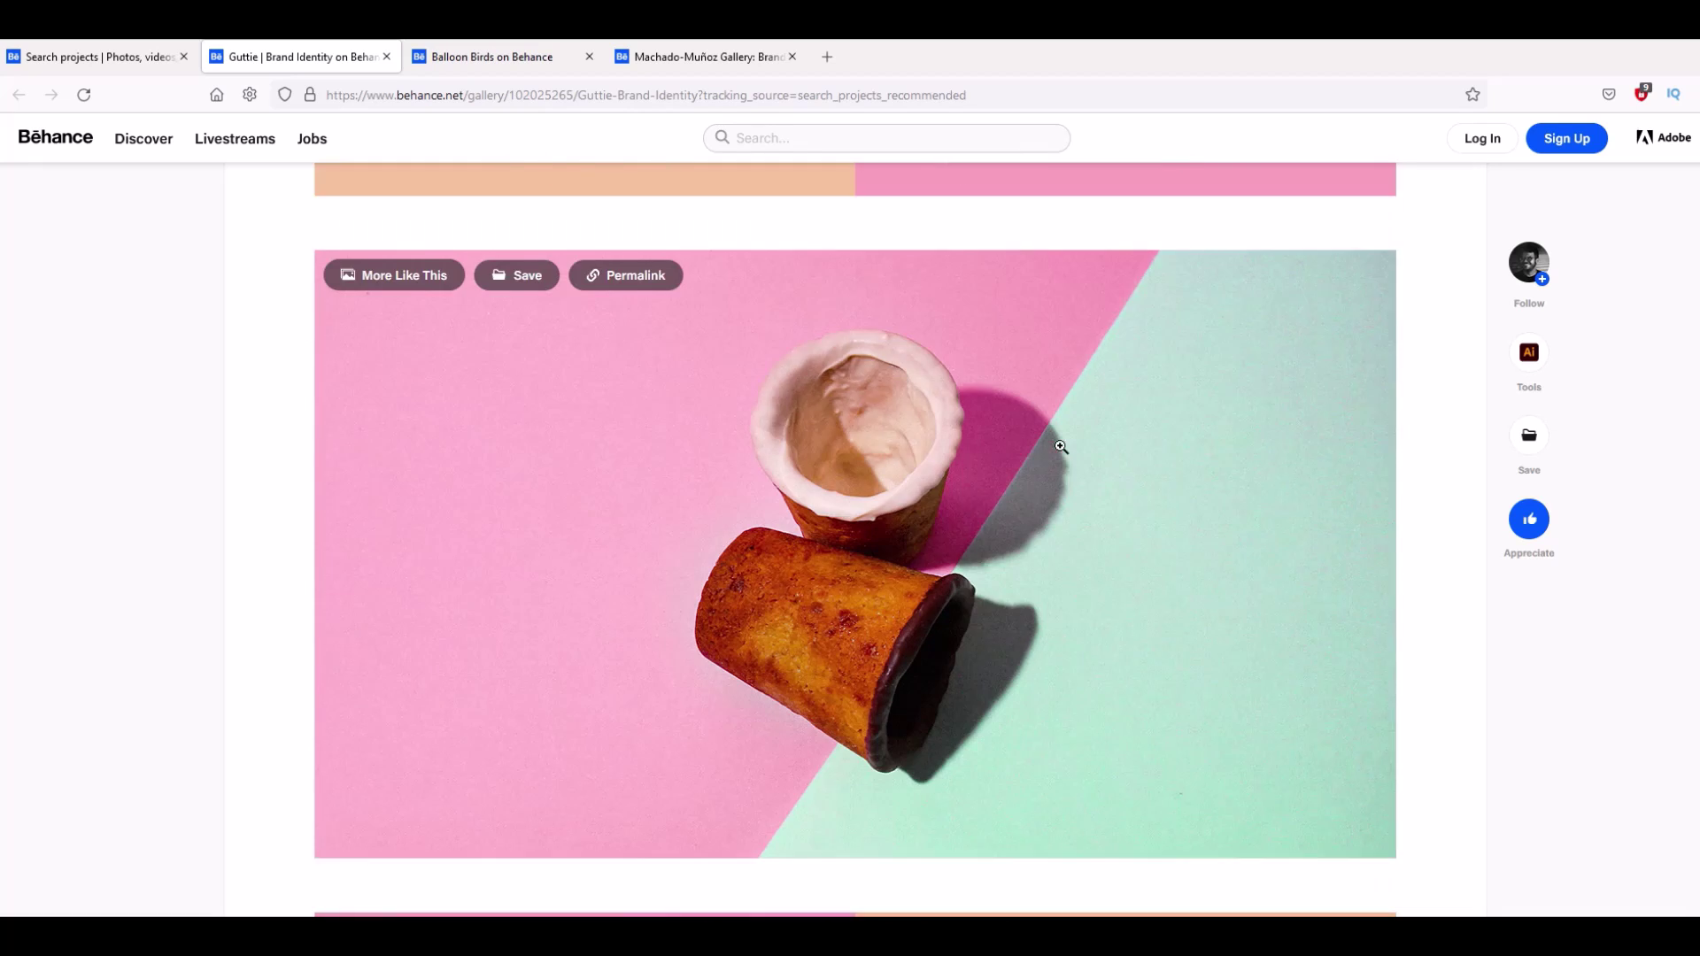
{"action": "scroll", "coordinate": [887, 457], "scroll_direction": "down", "scroll_amount": 5}
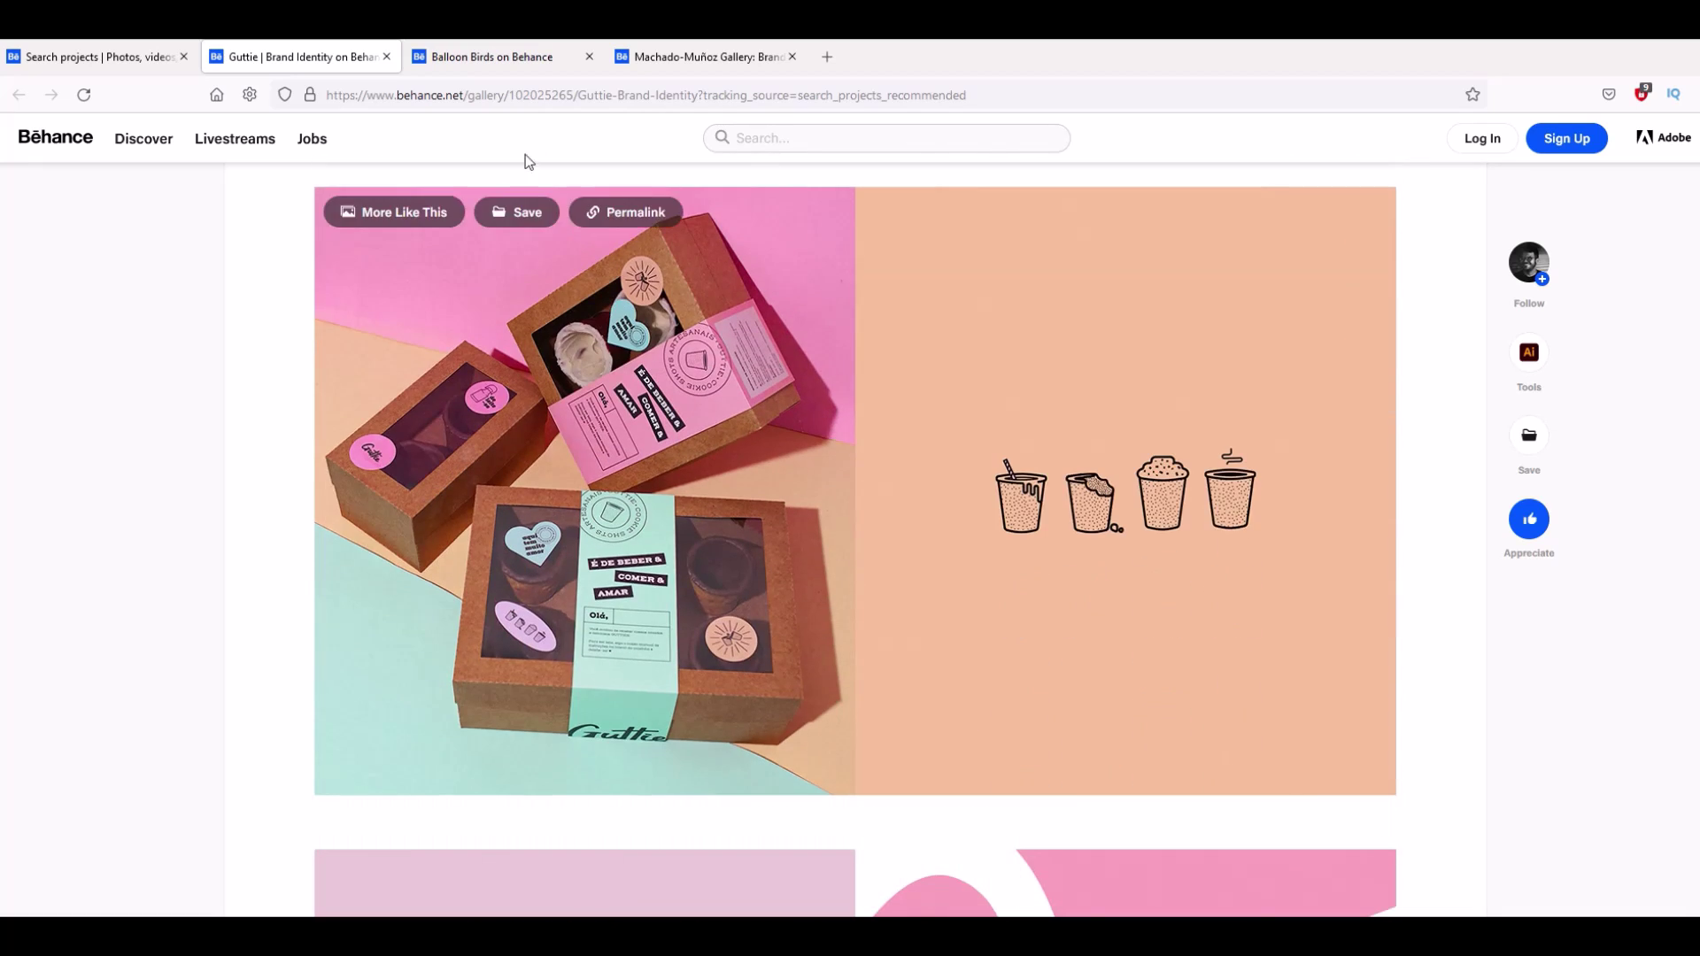
- View the Balloon Birds videos down to the cockatoo, then bring up the Machado-Muñoz Gallery project
{"action": "left_click", "coordinate": [493, 68]}
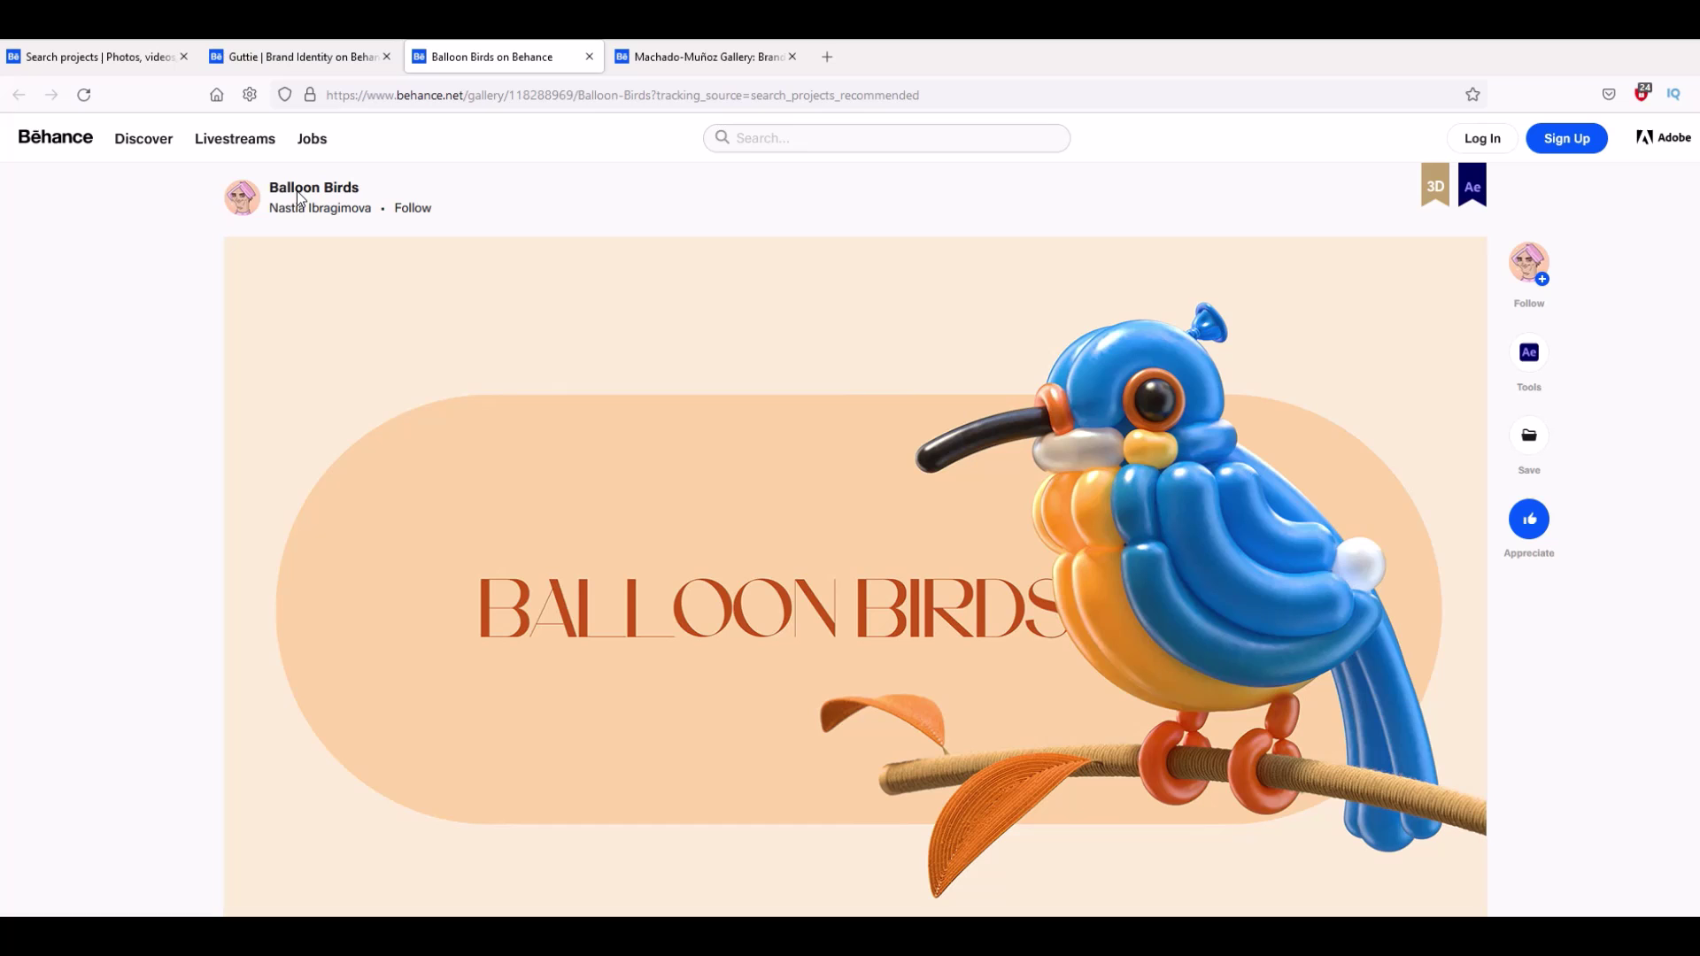
{"action": "scroll", "coordinate": [666, 450], "scroll_direction": "down", "scroll_amount": 10}
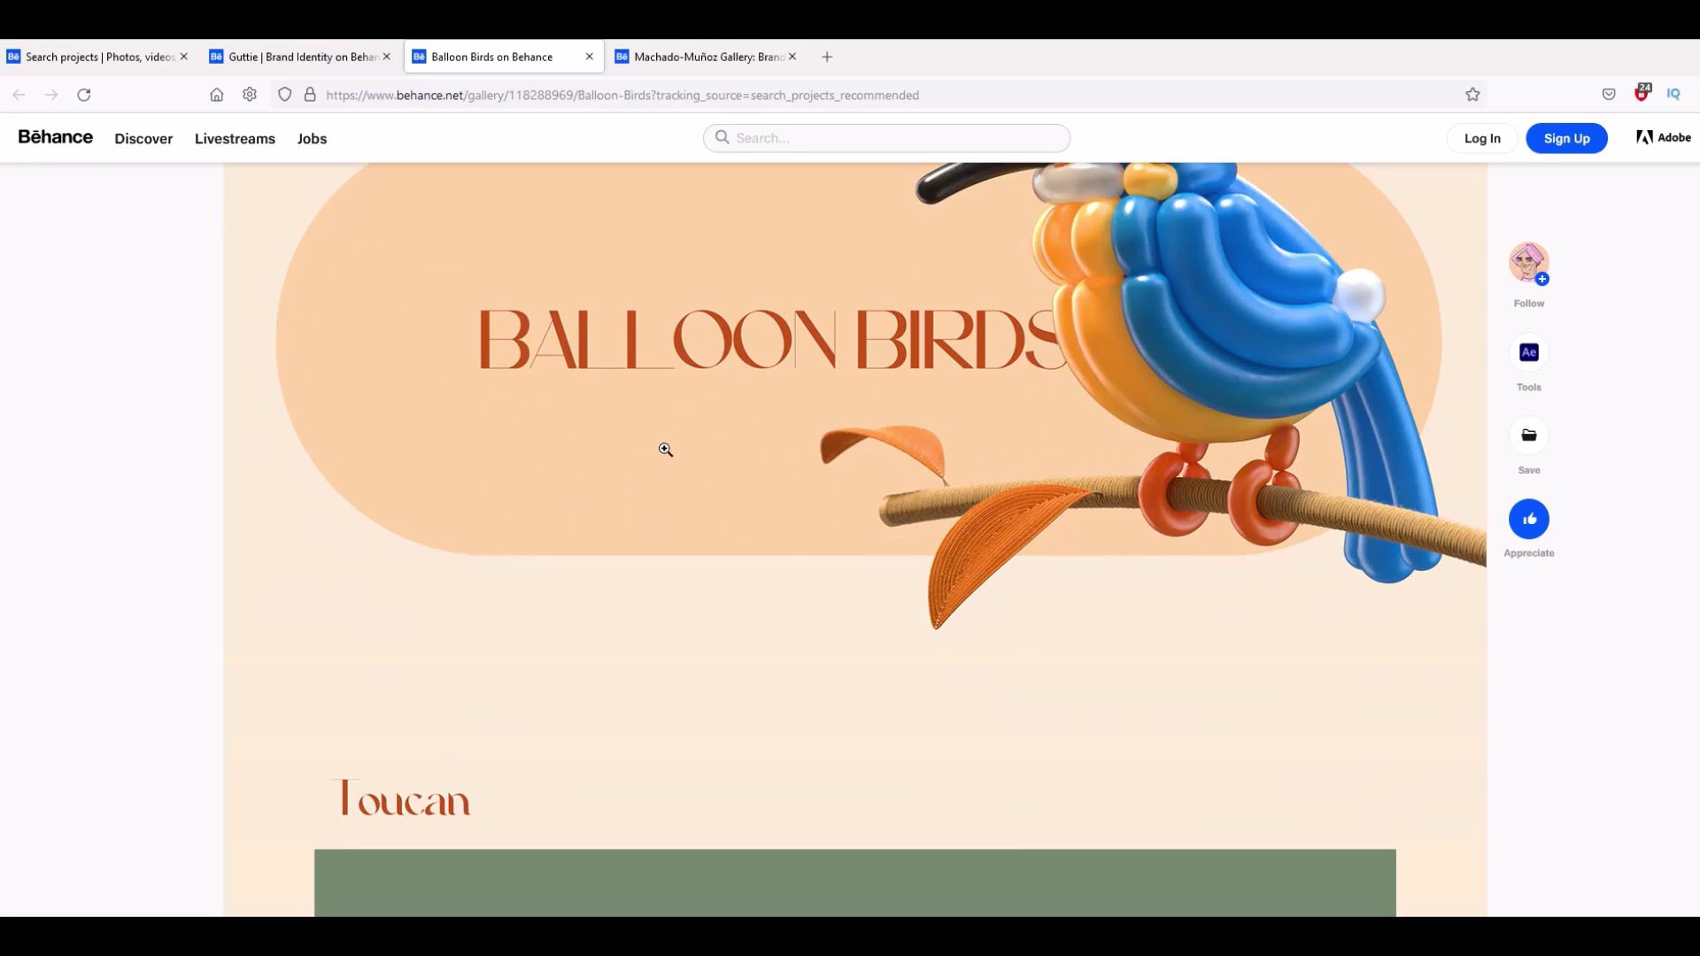
{"action": "scroll", "coordinate": [752, 460], "scroll_direction": "down", "scroll_amount": 2}
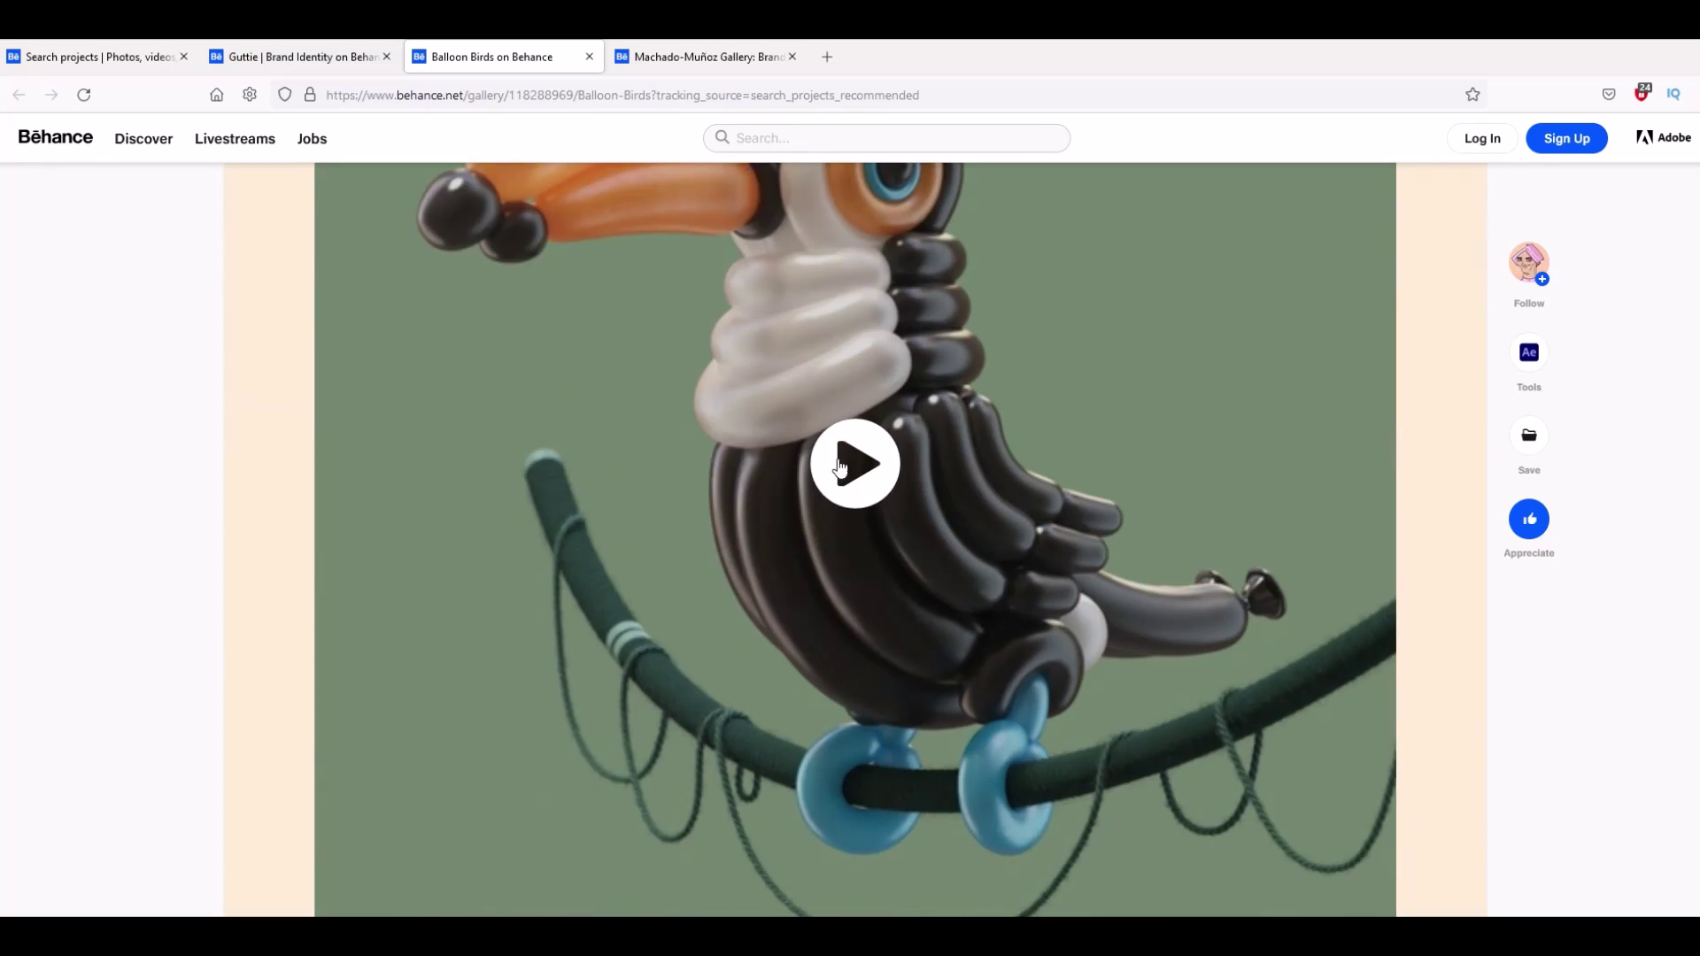
{"action": "scroll", "coordinate": [735, 355], "scroll_direction": "down", "scroll_amount": 13}
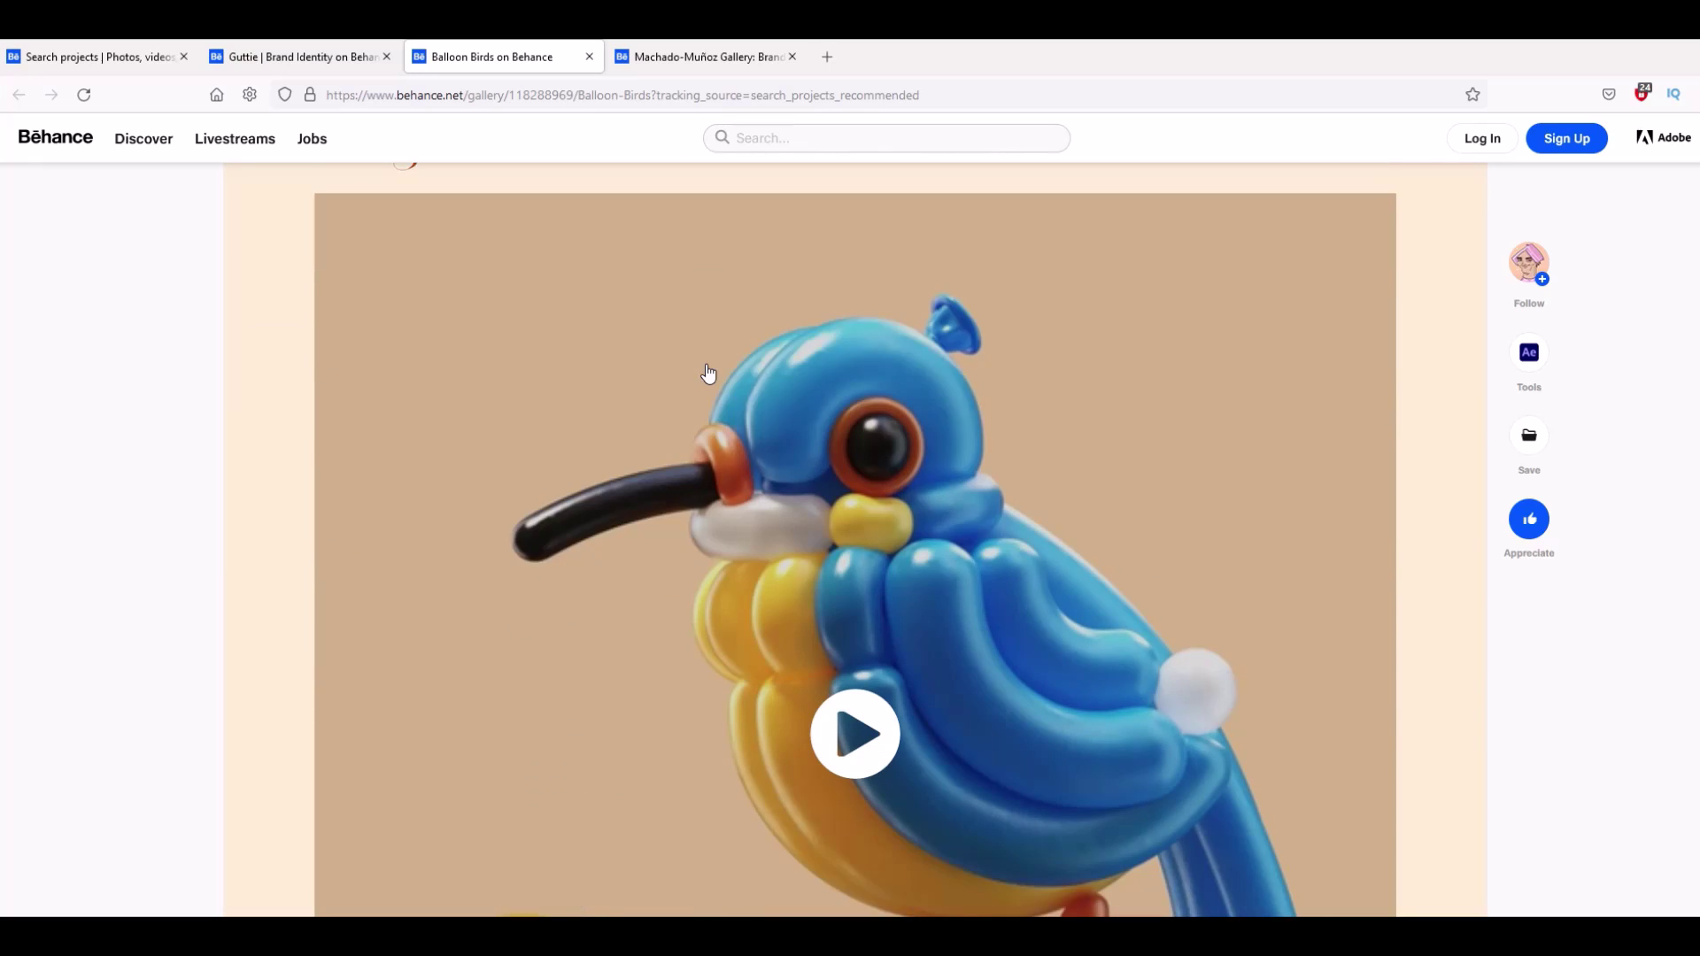
{"action": "scroll", "coordinate": [944, 452], "scroll_direction": "down", "scroll_amount": 17}
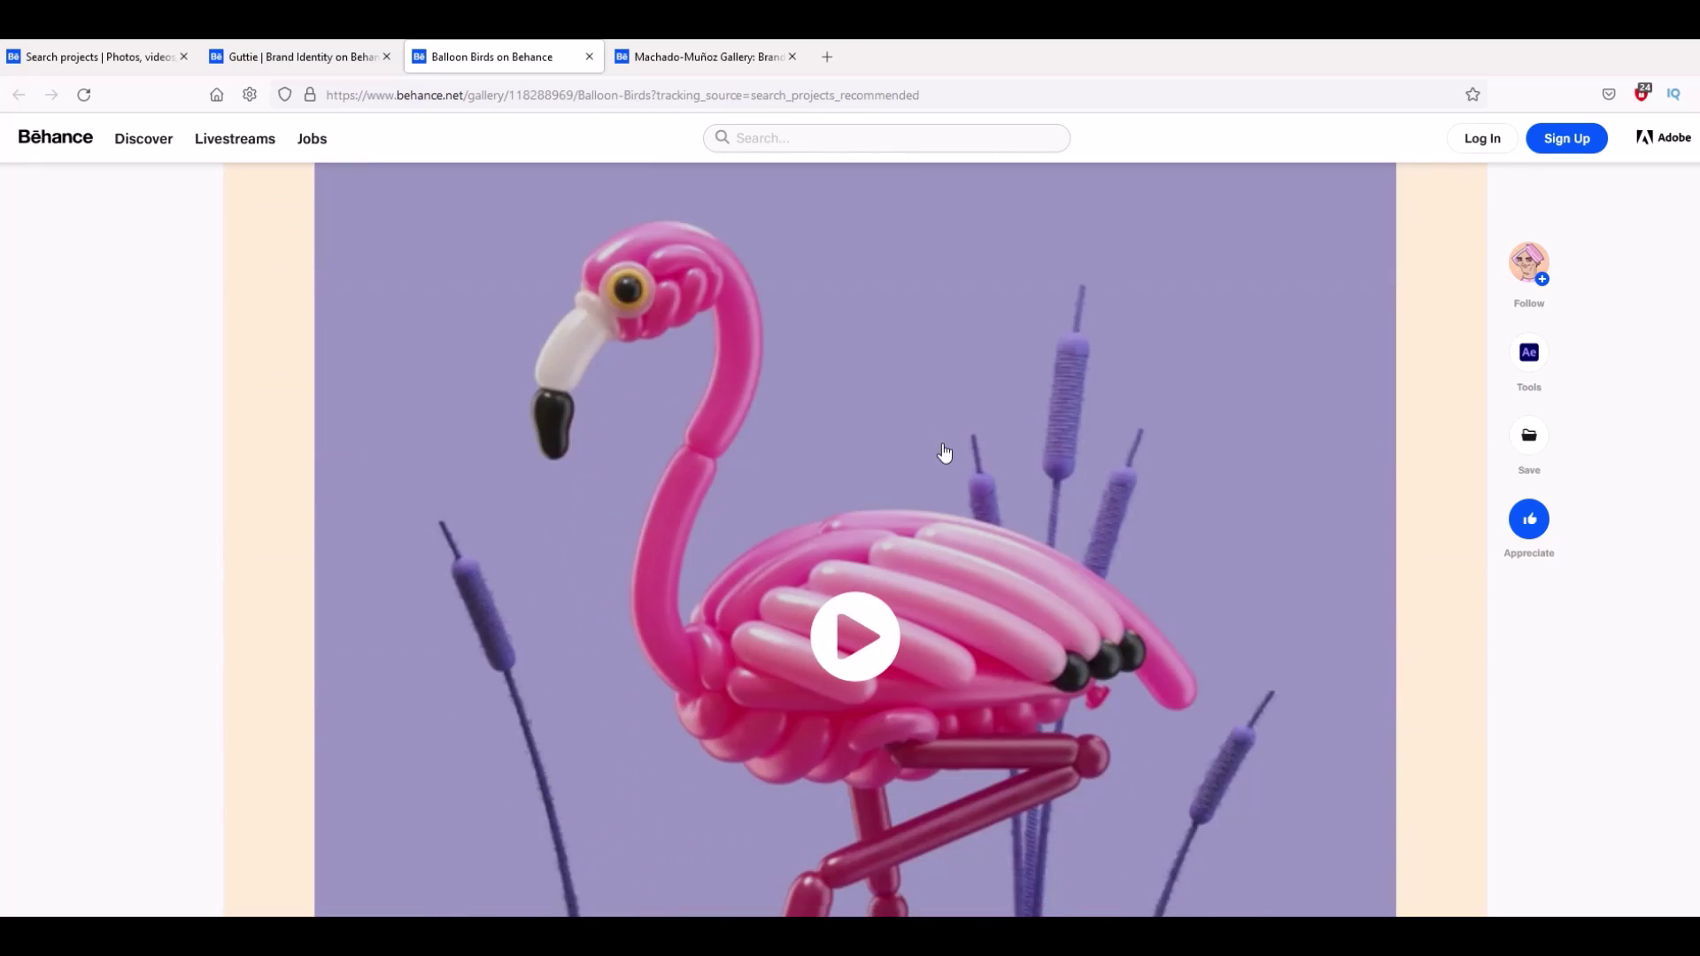
{"action": "scroll", "coordinate": [944, 453], "scroll_direction": "down", "scroll_amount": 15}
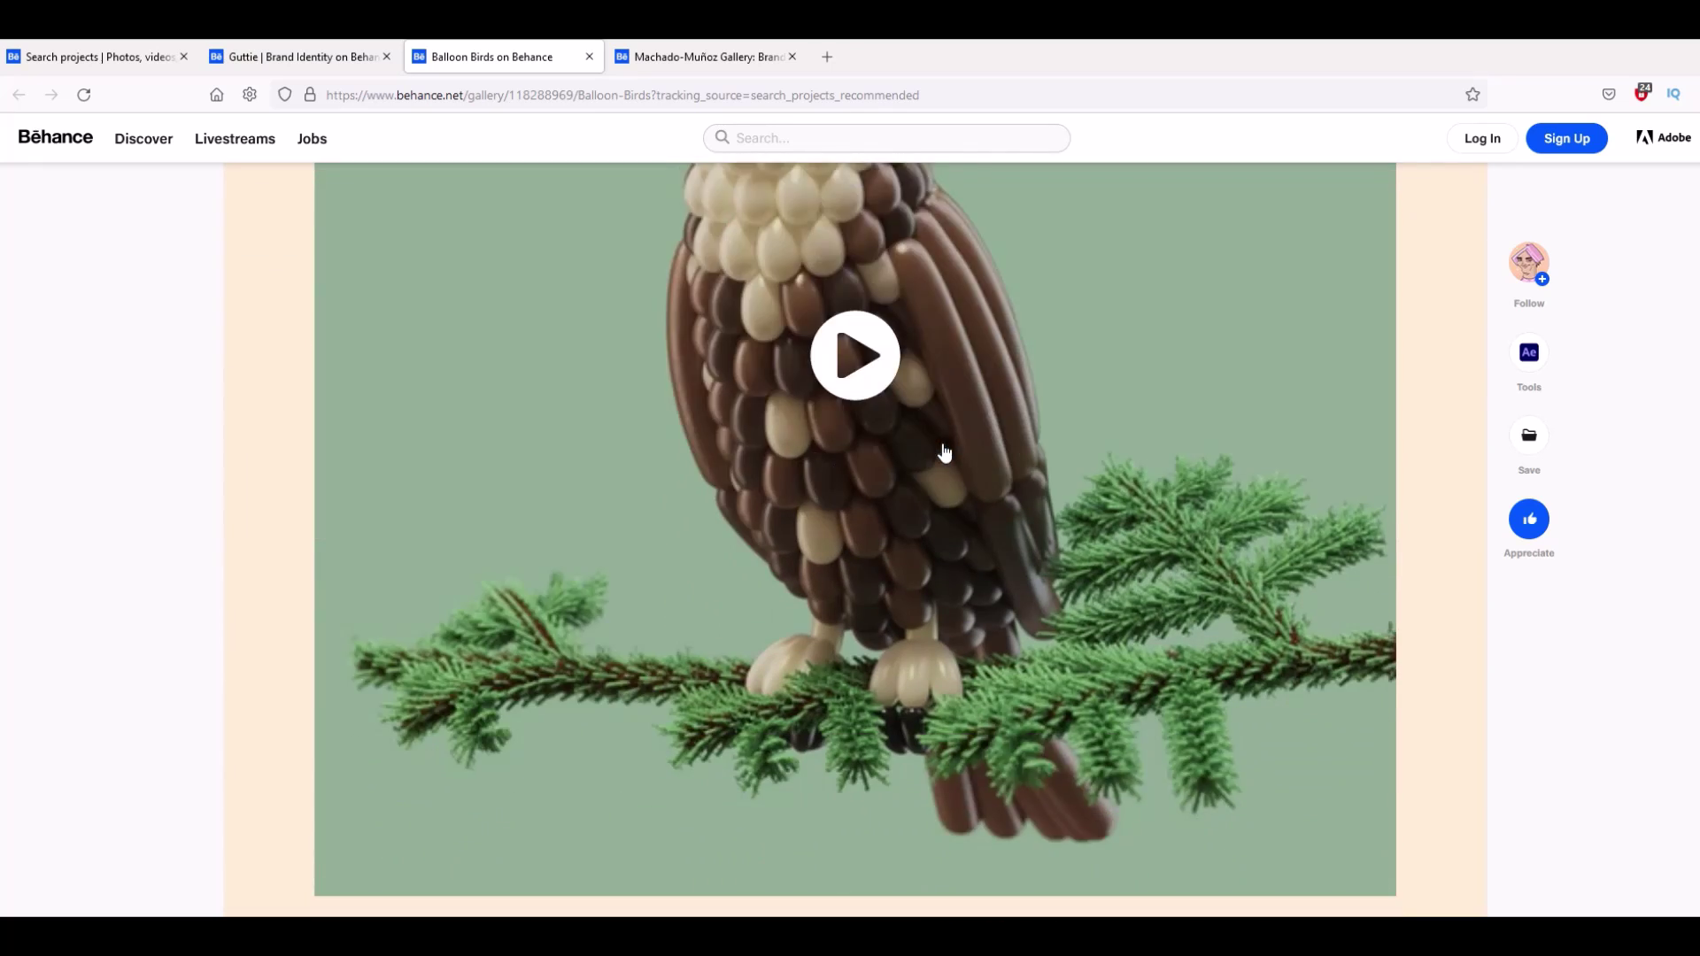
{"action": "scroll", "coordinate": [944, 452], "scroll_direction": "down", "scroll_amount": 7}
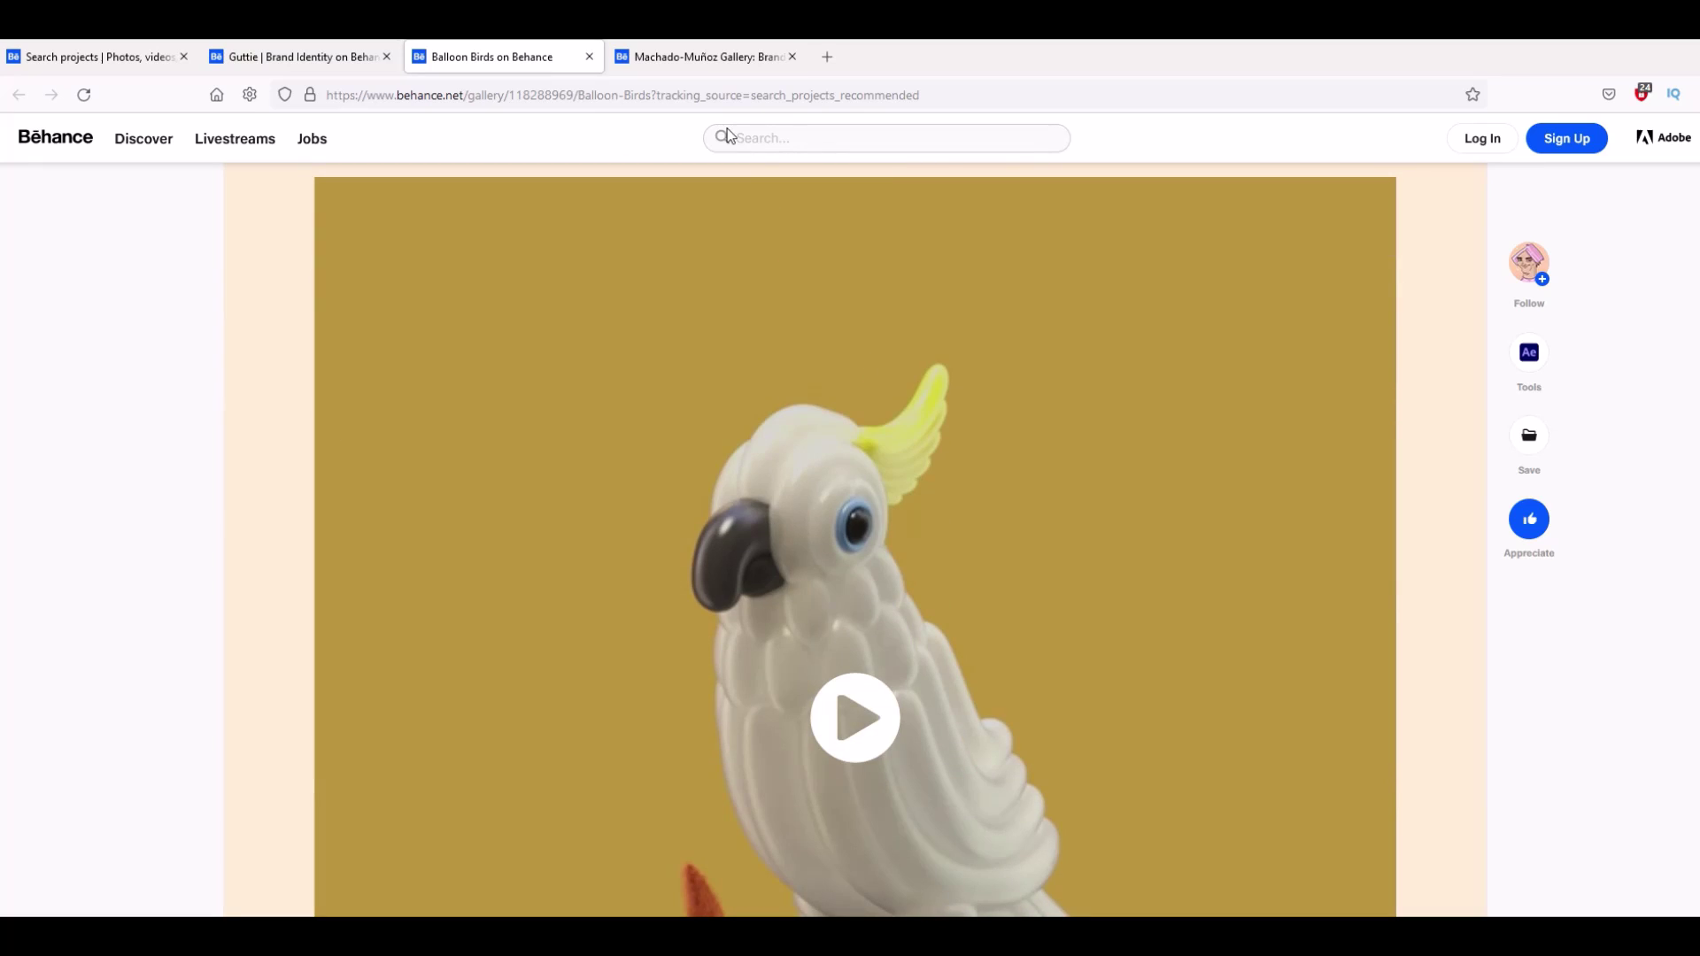
{"action": "left_click", "coordinate": [697, 58]}
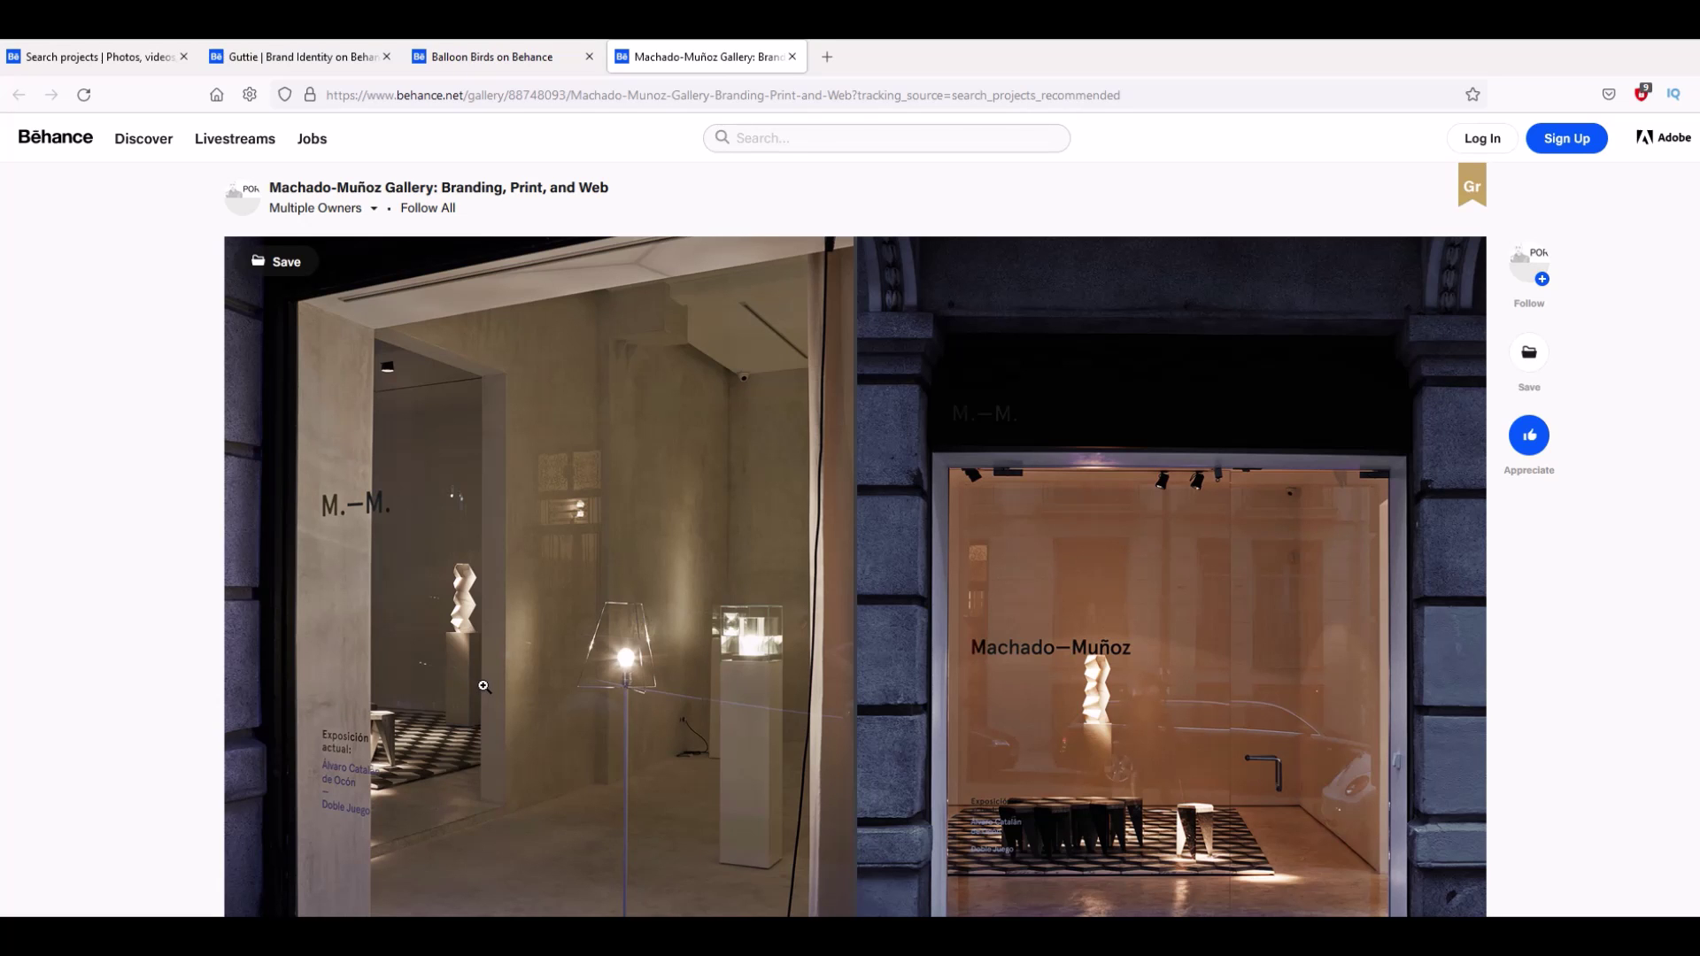
- Browse the Machado-Muñoz Gallery project and view its Multiple Owners list
{"action": "scroll", "coordinate": [483, 686], "scroll_direction": "down", "scroll_amount": 9}
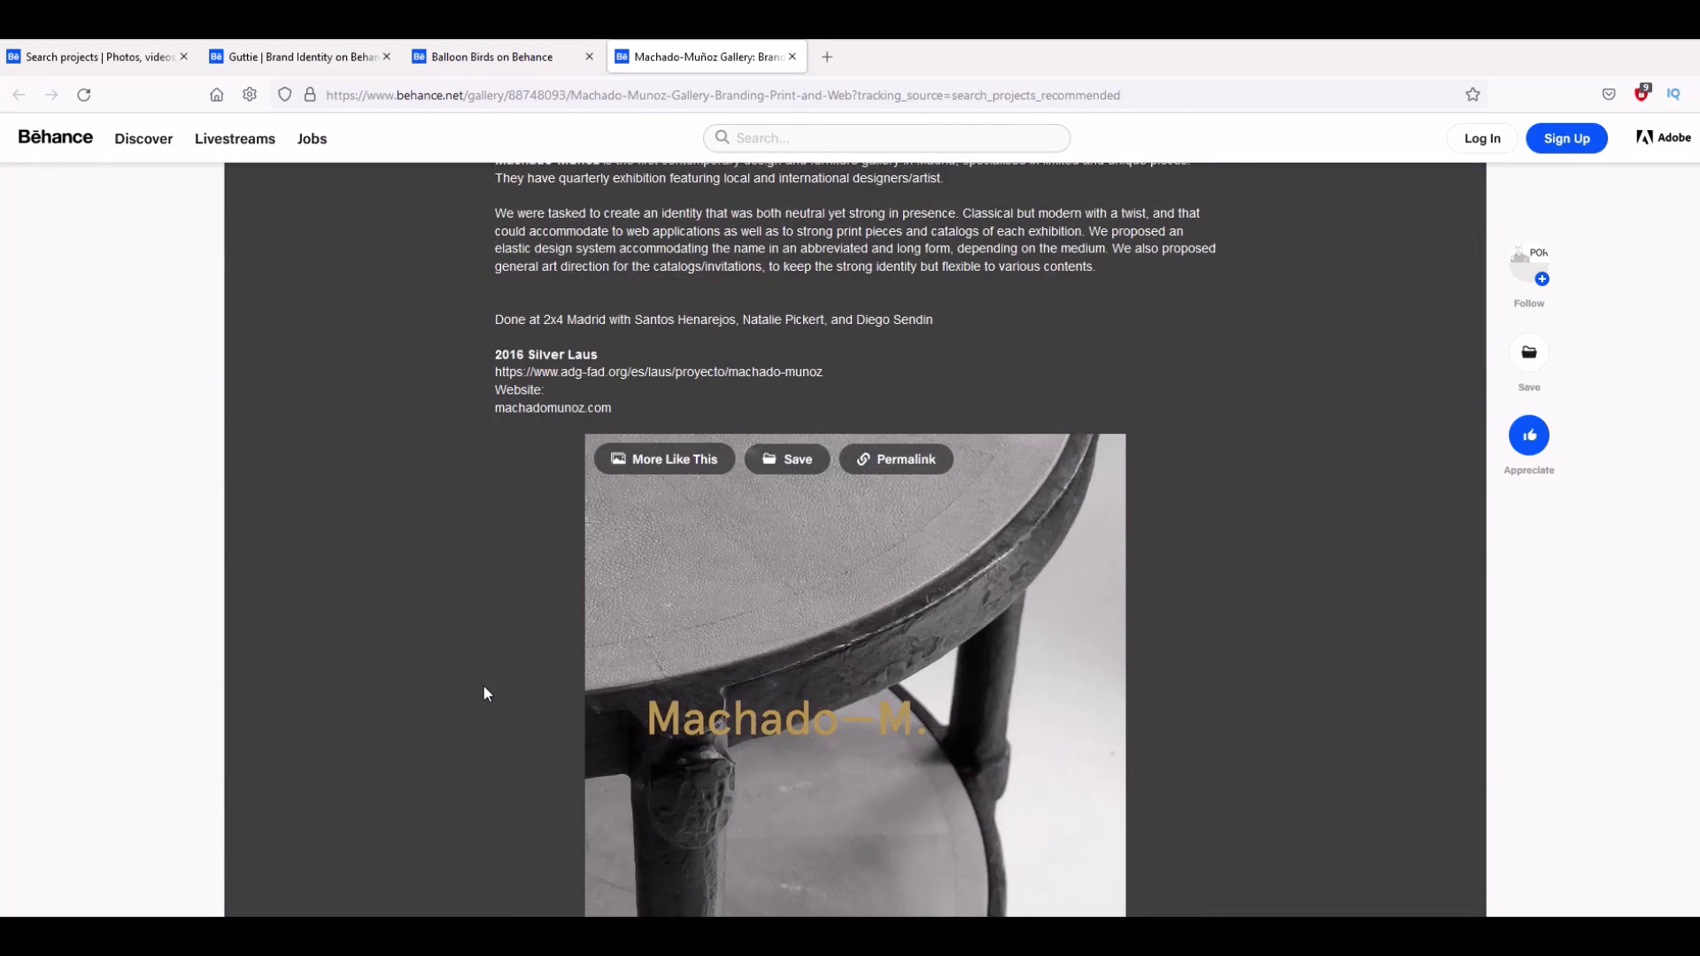
{"action": "scroll", "coordinate": [484, 686], "scroll_direction": "down", "scroll_amount": 10}
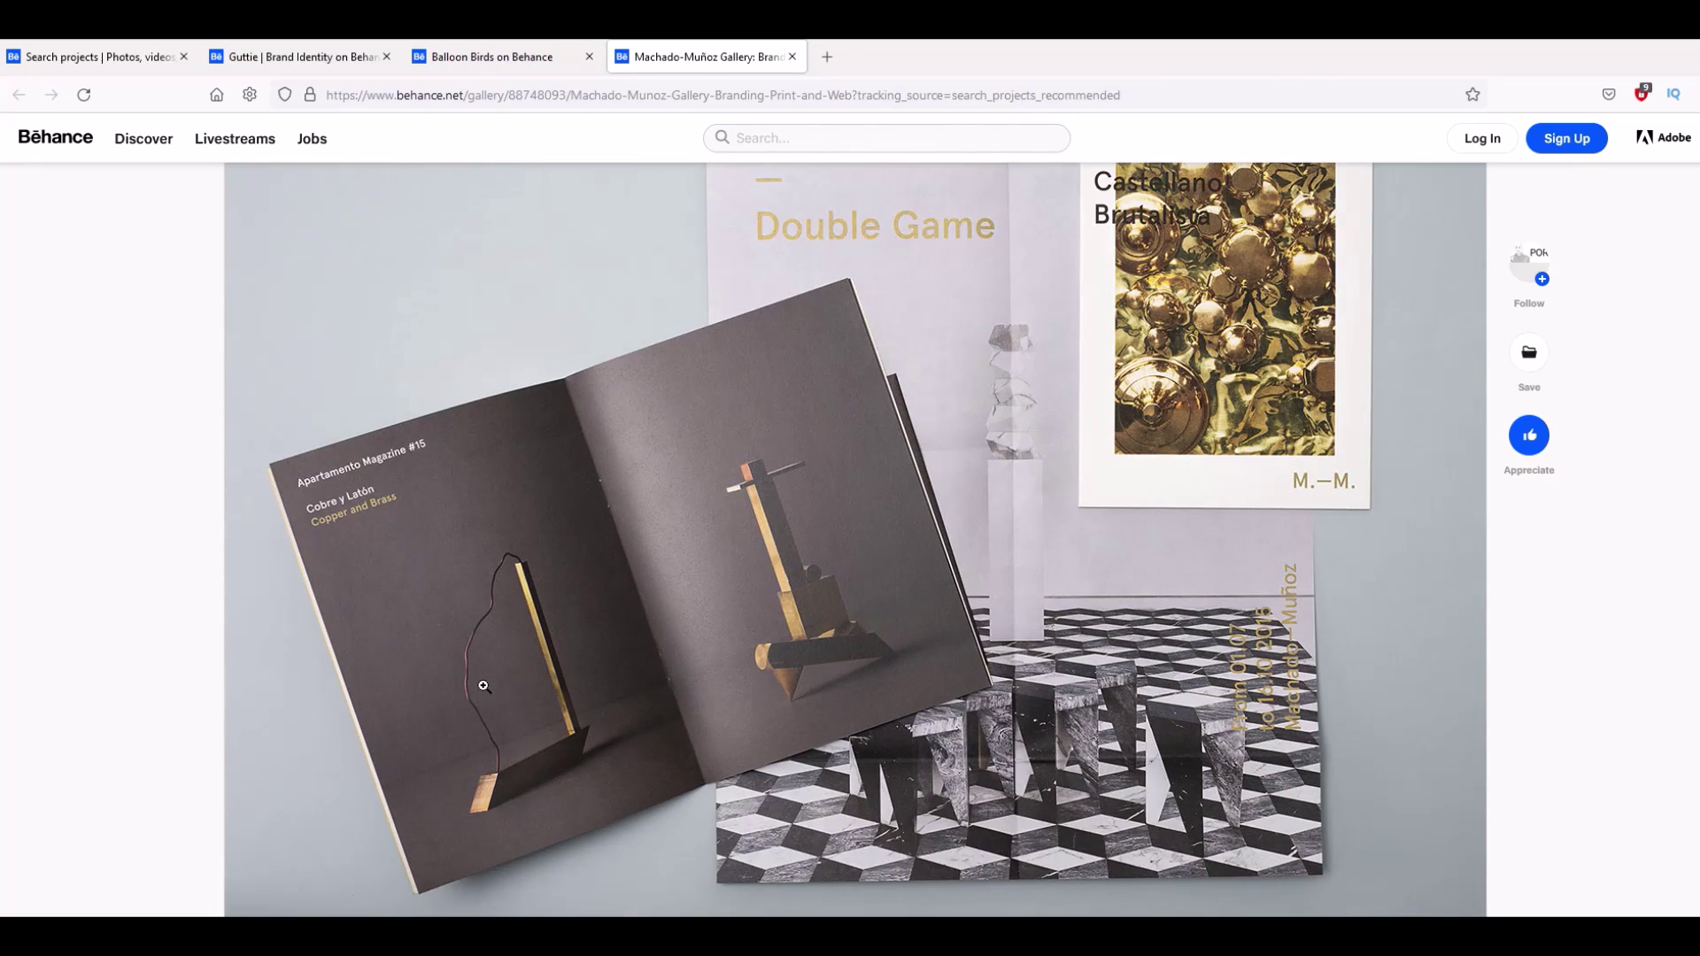
{"action": "scroll", "coordinate": [483, 687], "scroll_direction": "down", "scroll_amount": 12}
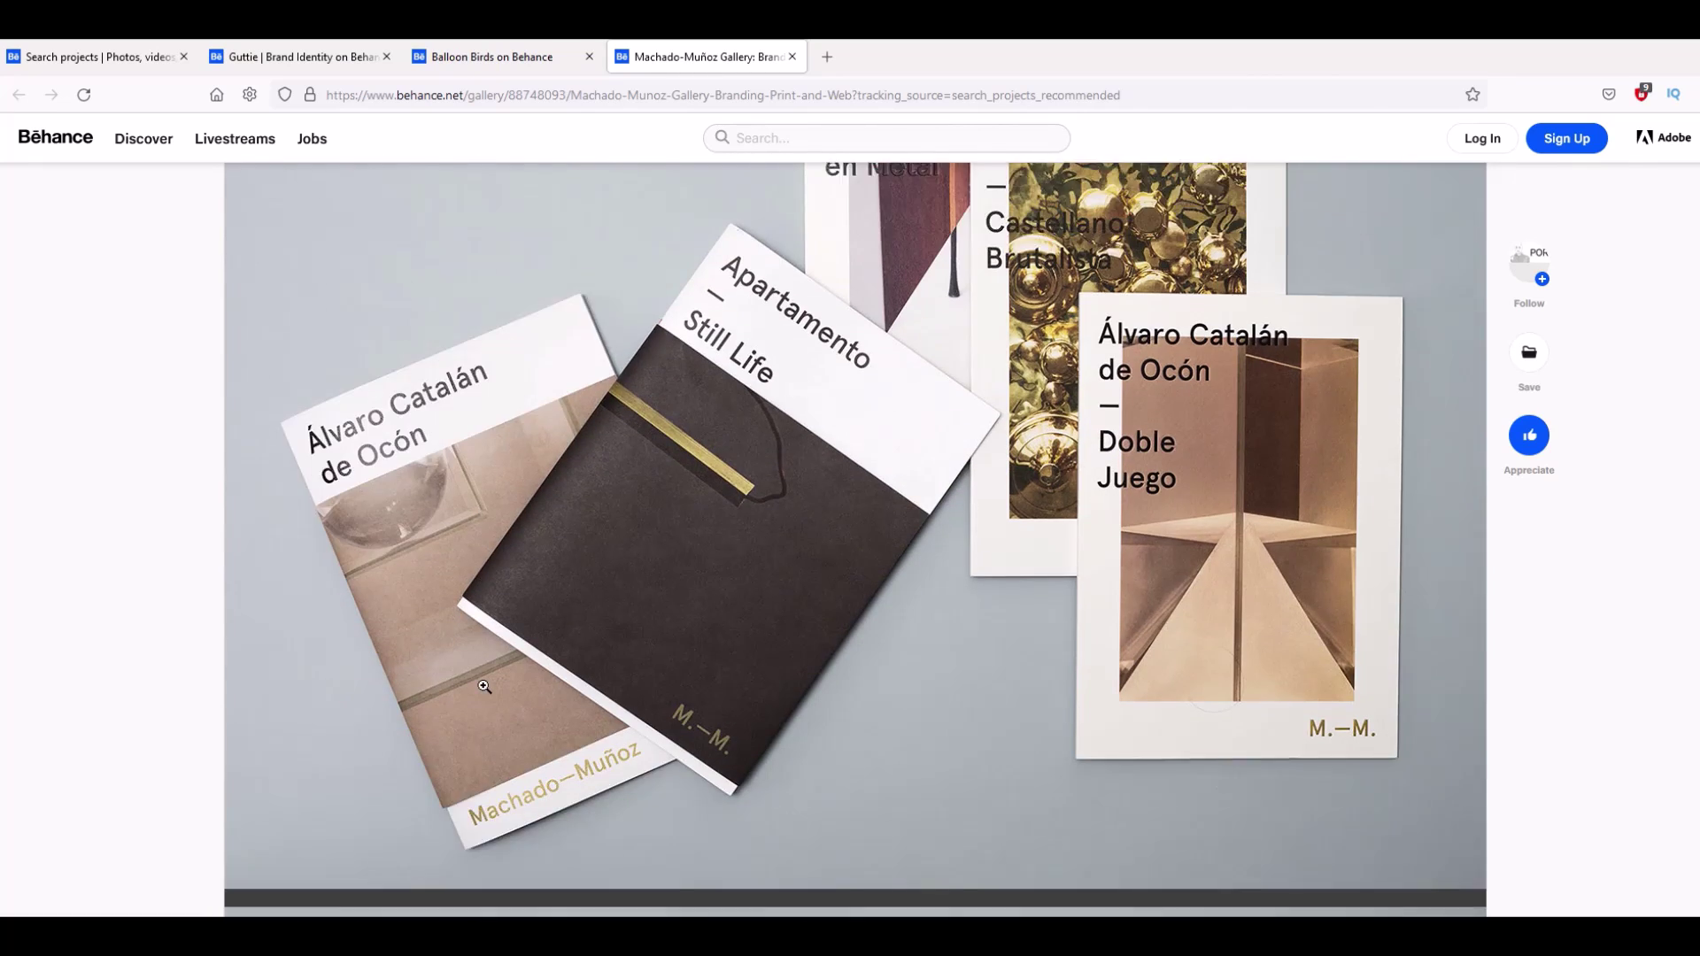
{"action": "scroll", "coordinate": [483, 686], "scroll_direction": "down", "scroll_amount": 12}
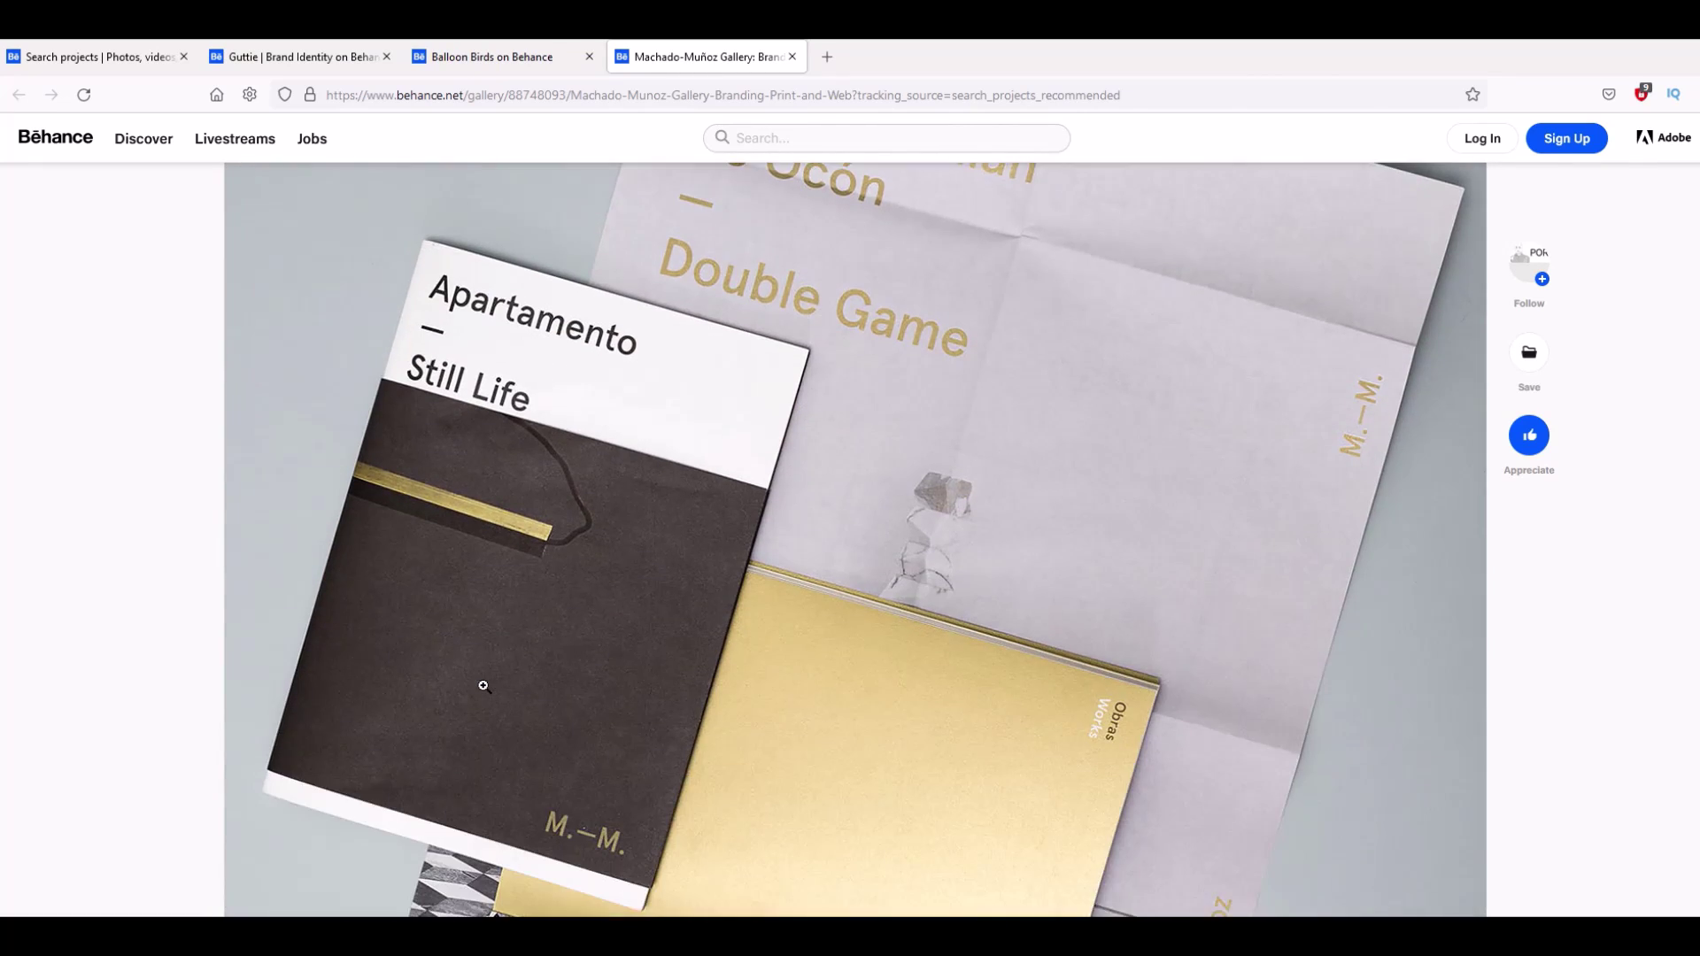
{"action": "scroll", "coordinate": [484, 686], "scroll_direction": "down", "scroll_amount": 12}
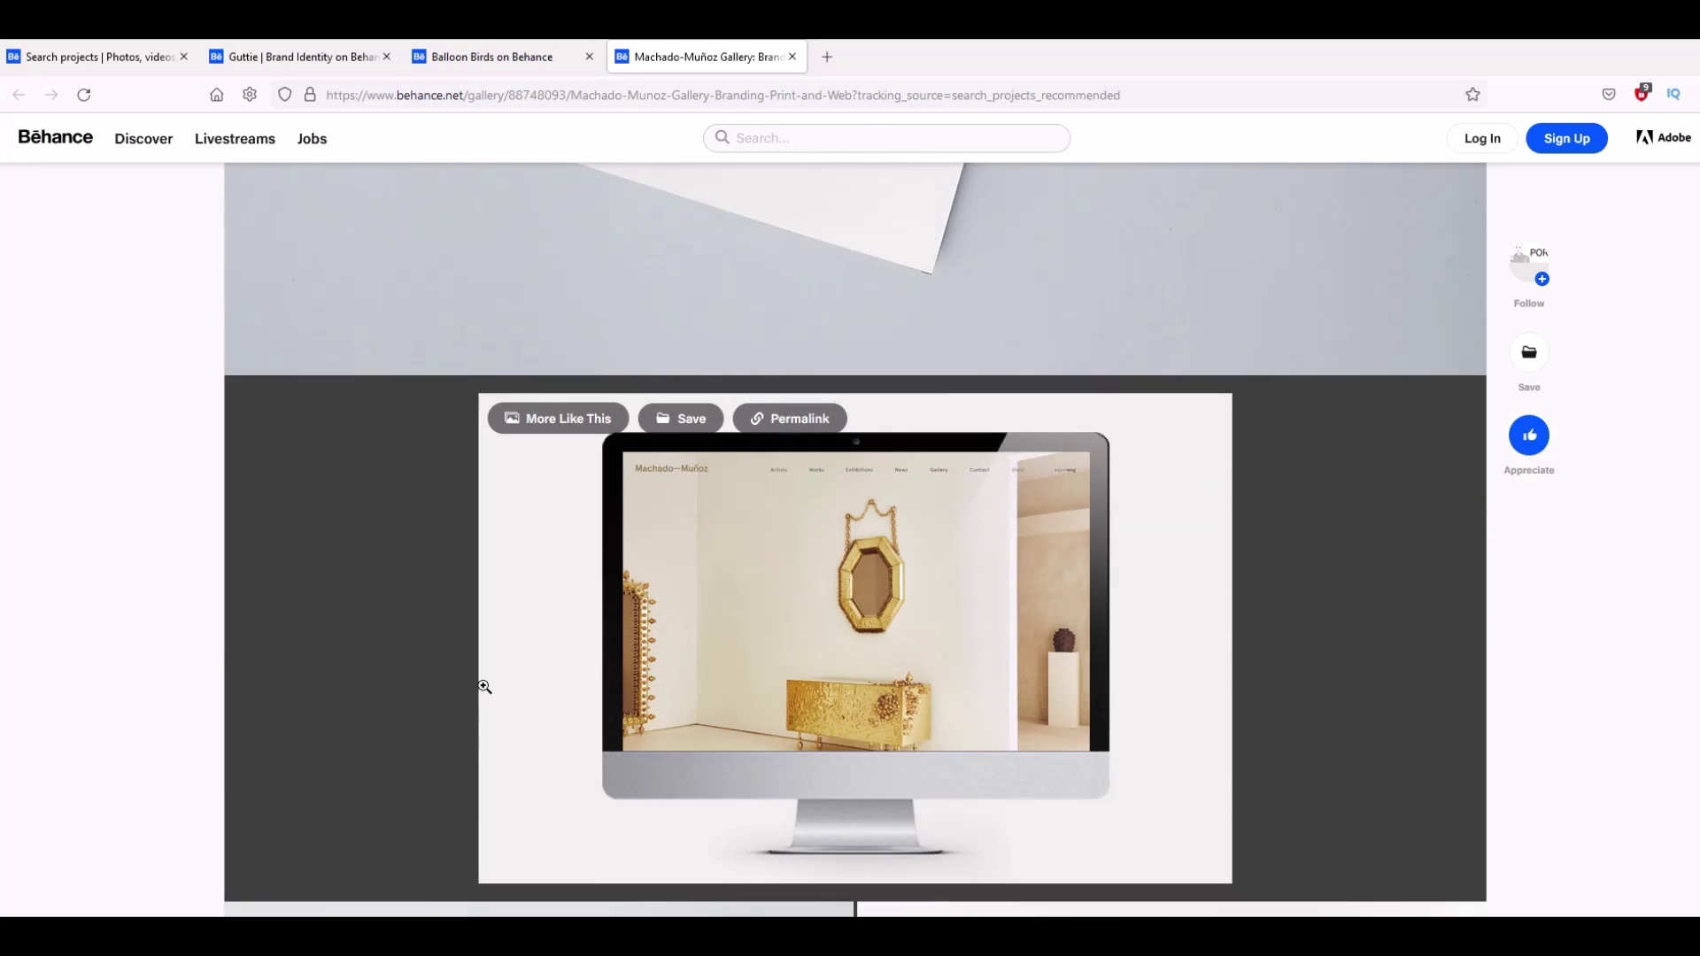
{"action": "scroll", "coordinate": [484, 687], "scroll_direction": "down", "scroll_amount": 12}
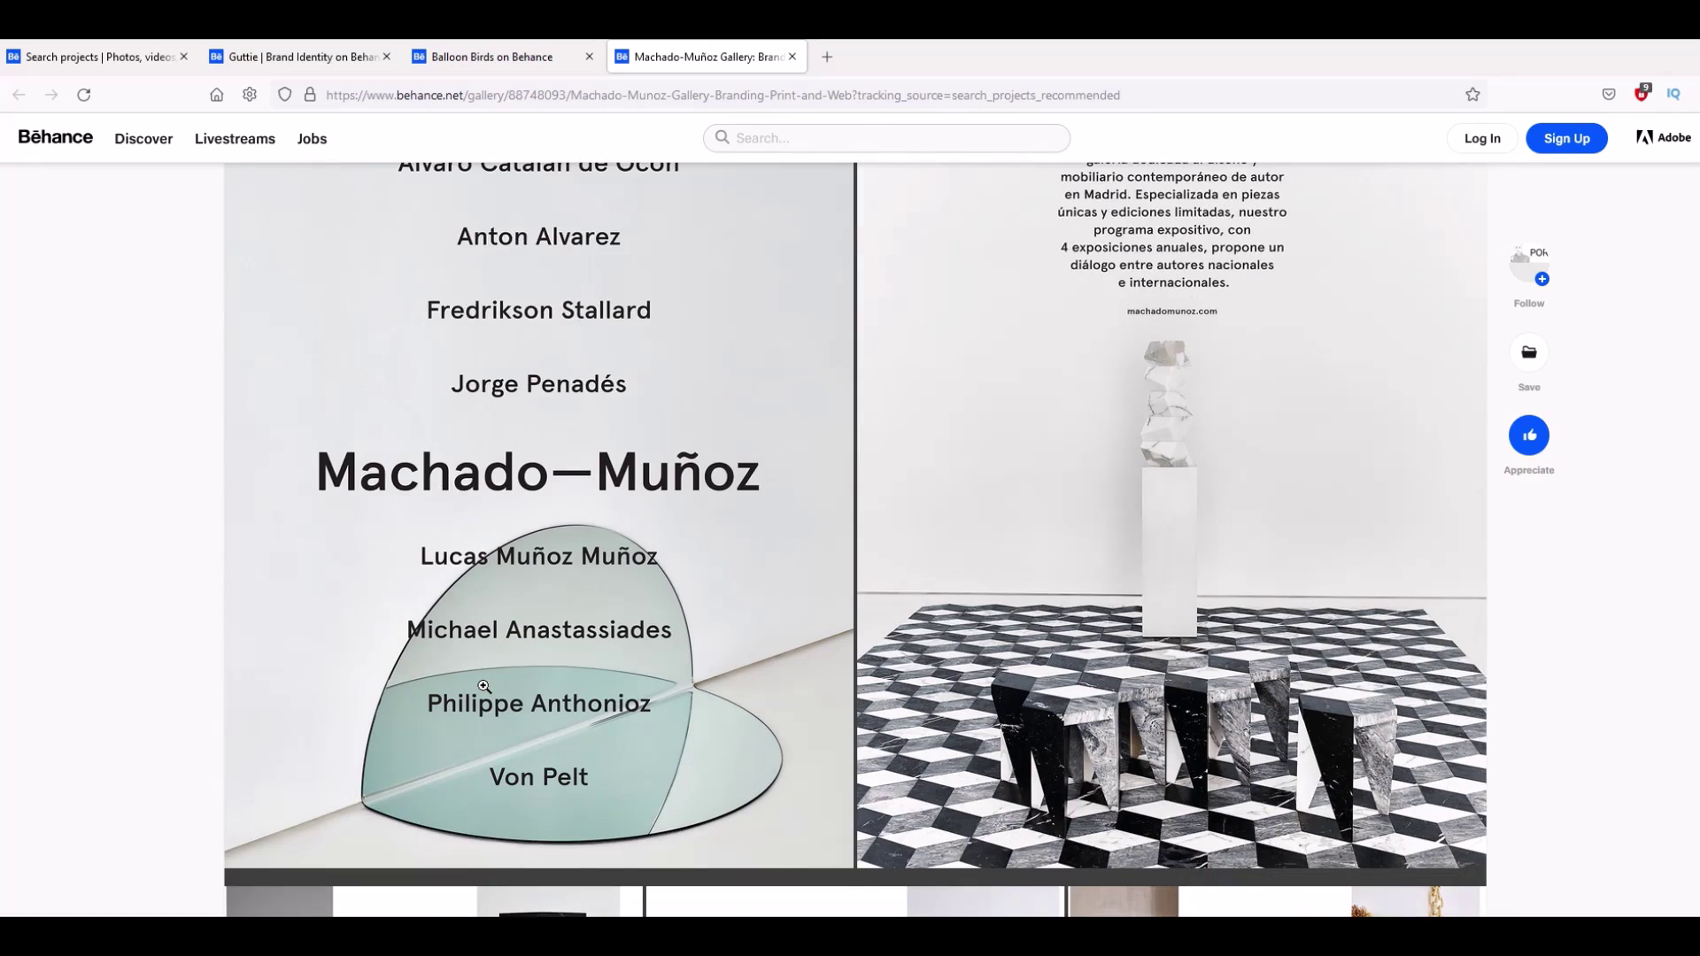
{"action": "scroll", "coordinate": [483, 686], "scroll_direction": "down", "scroll_amount": 10}
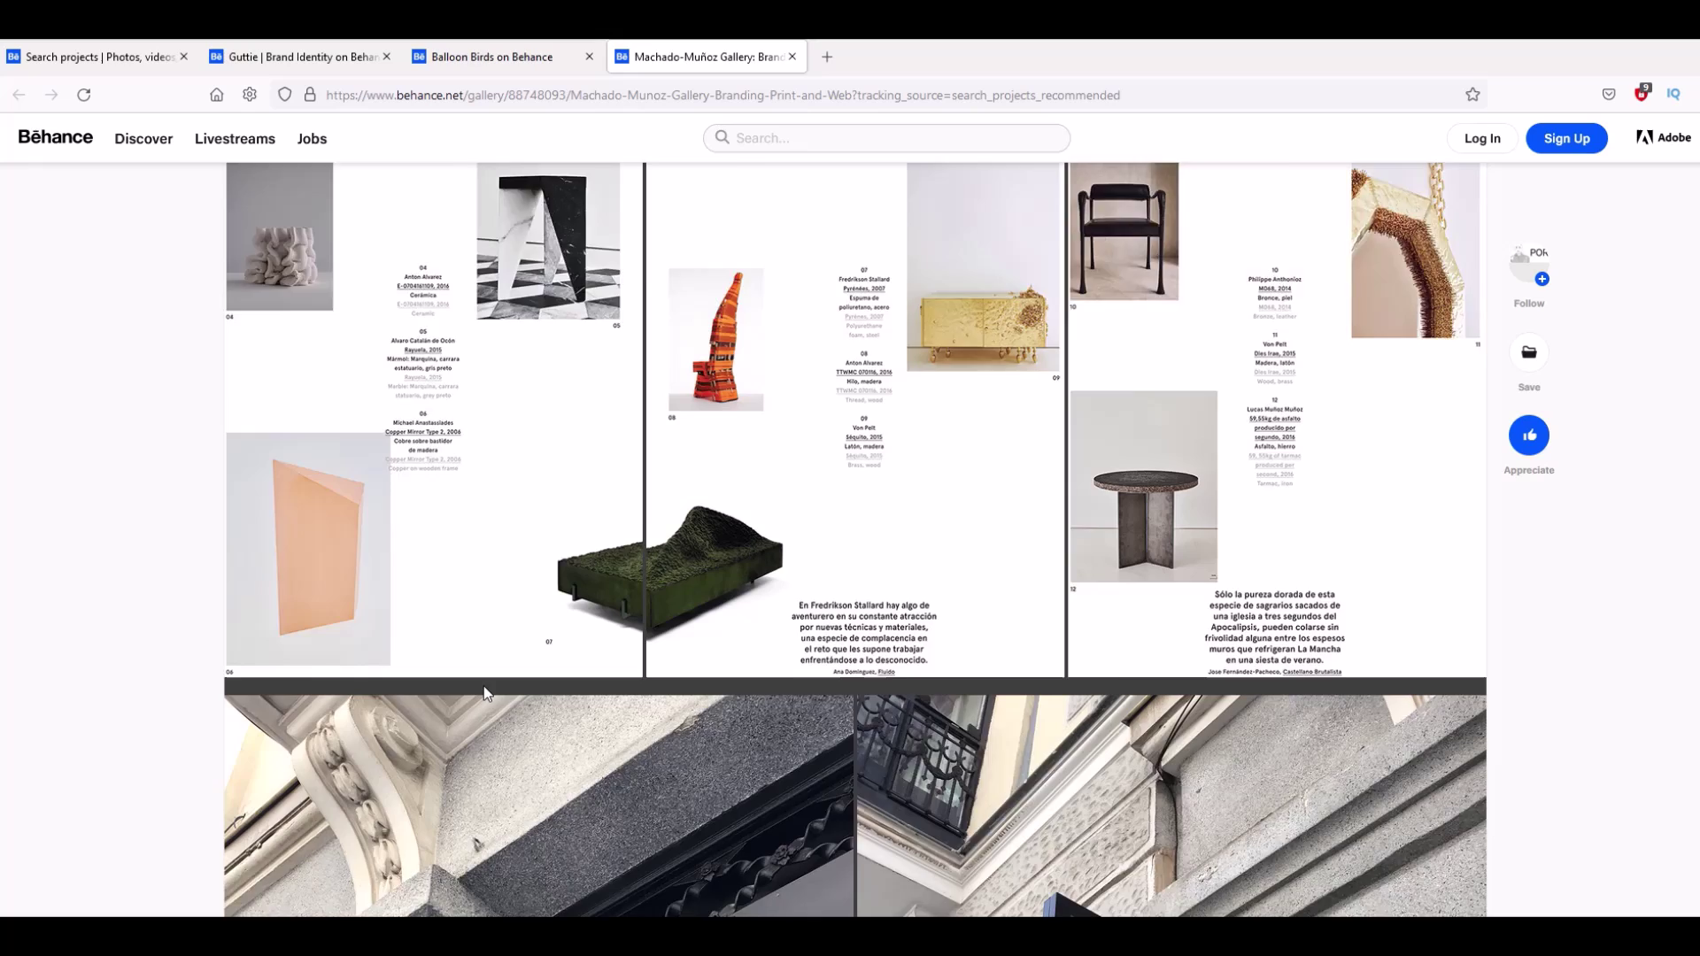
{"action": "scroll", "coordinate": [484, 693], "scroll_direction": "down", "scroll_amount": 8}
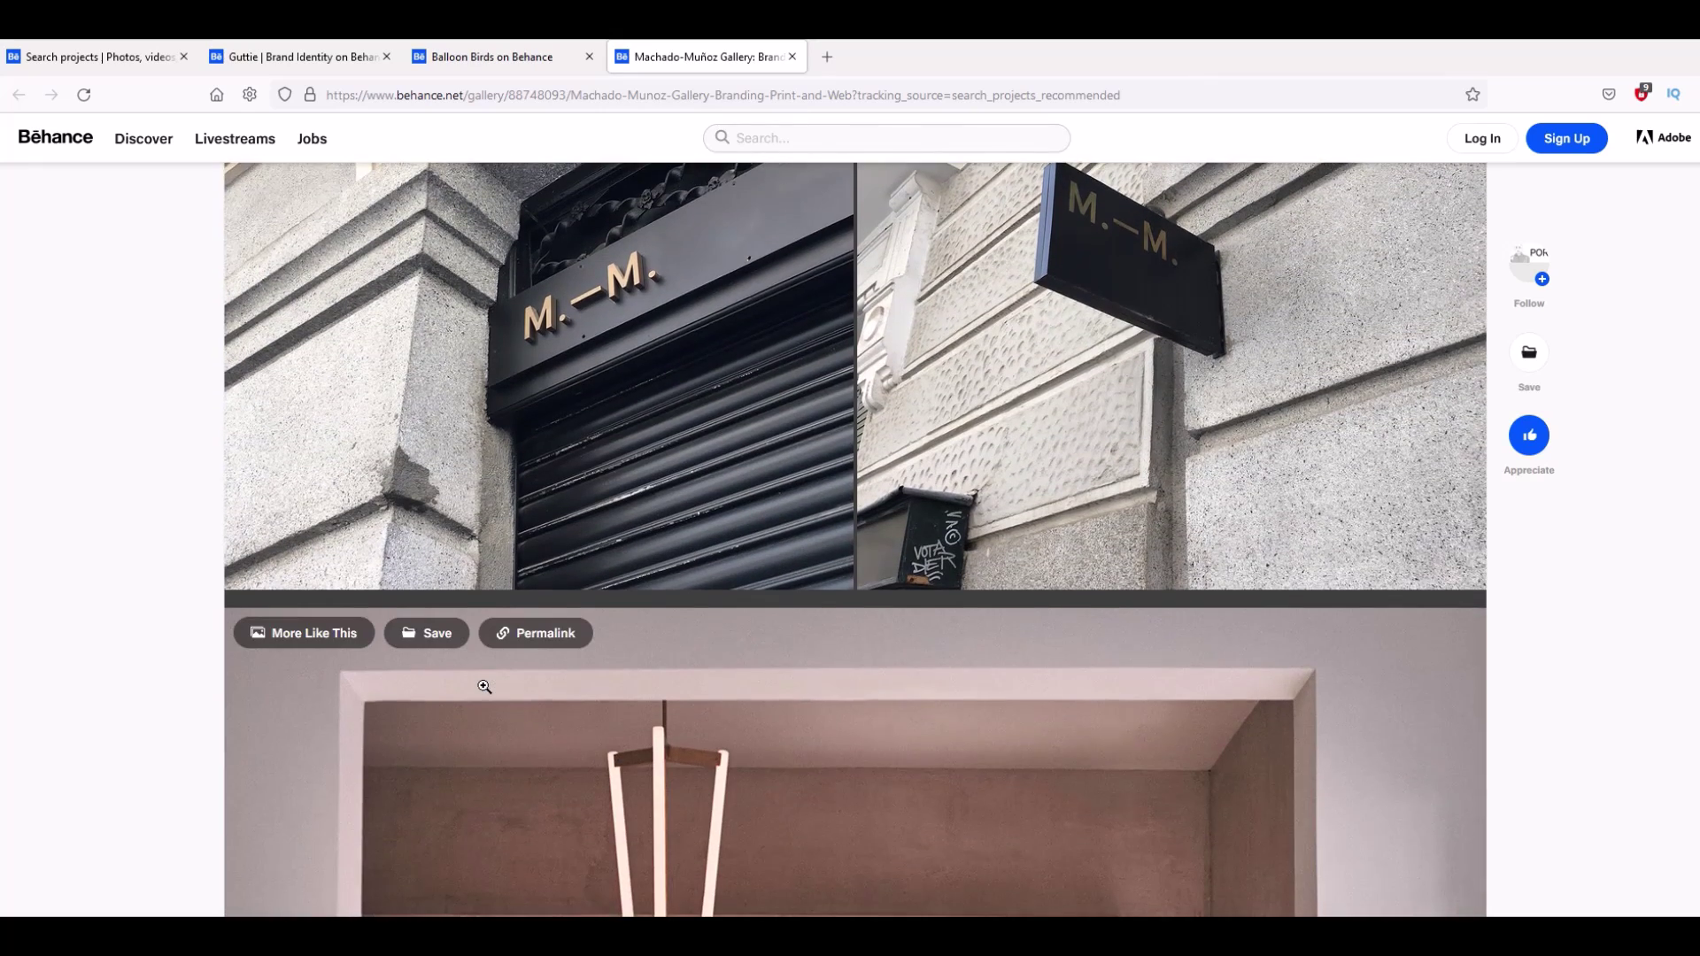
{"action": "scroll", "coordinate": [484, 686], "scroll_direction": "down", "scroll_amount": 3}
{"action": "scroll", "coordinate": [483, 686], "scroll_direction": "down", "scroll_amount": 5}
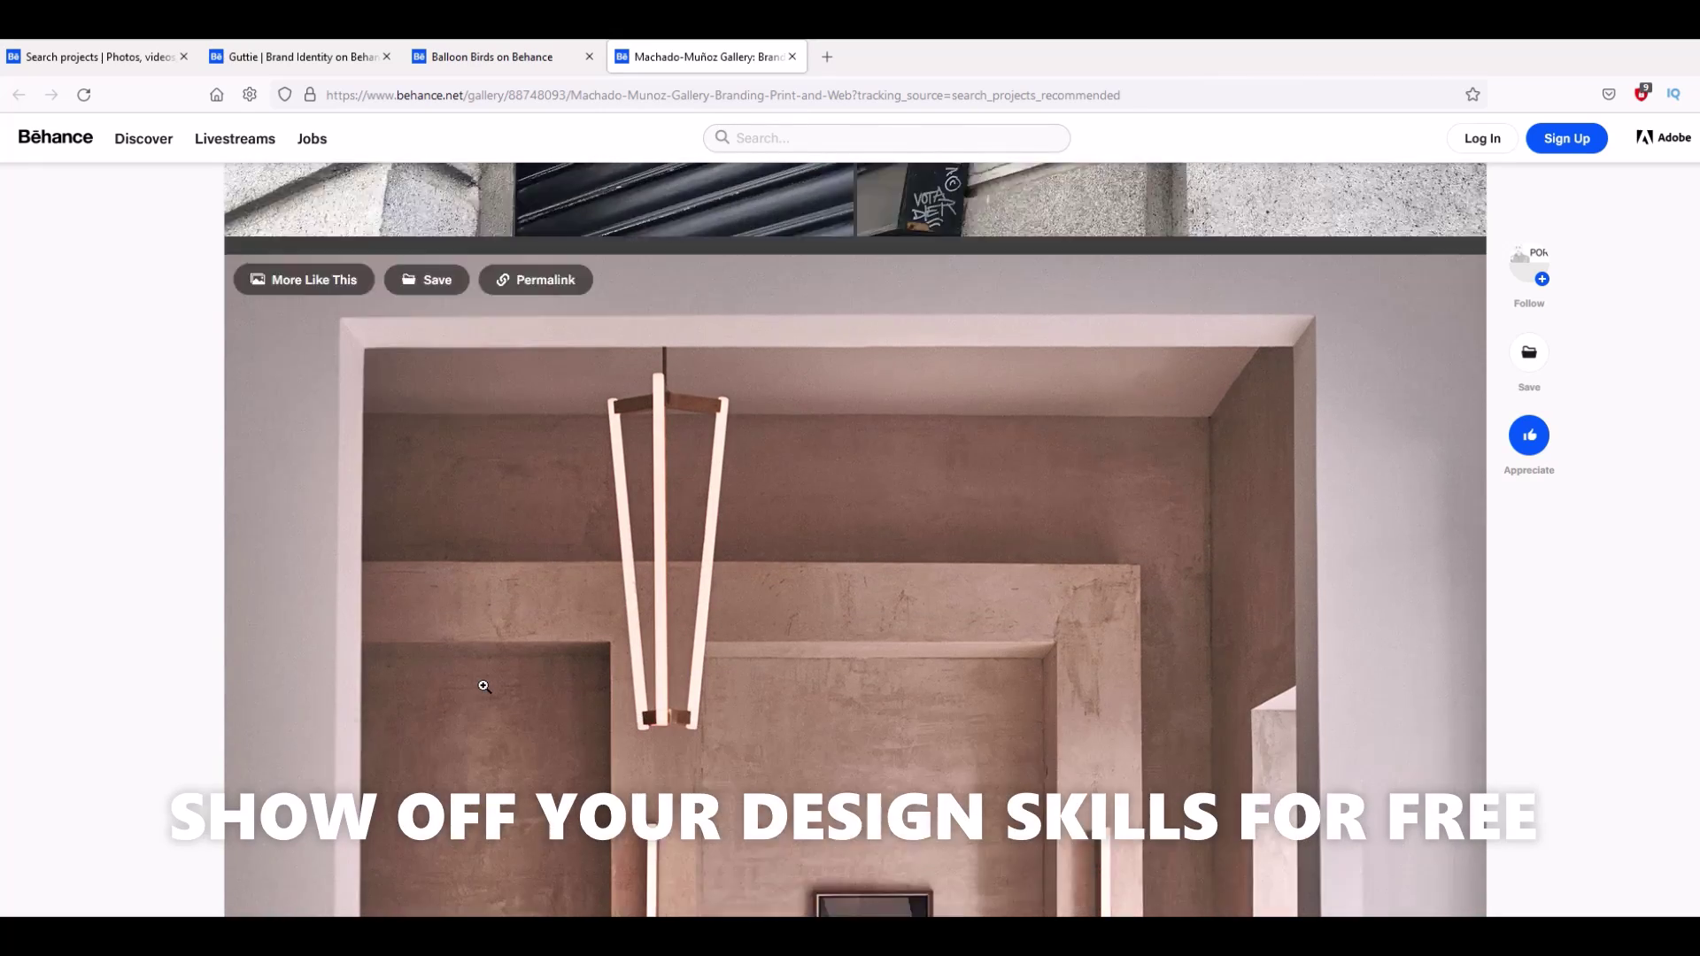
{"action": "scroll", "coordinate": [484, 686], "scroll_direction": "down", "scroll_amount": 14}
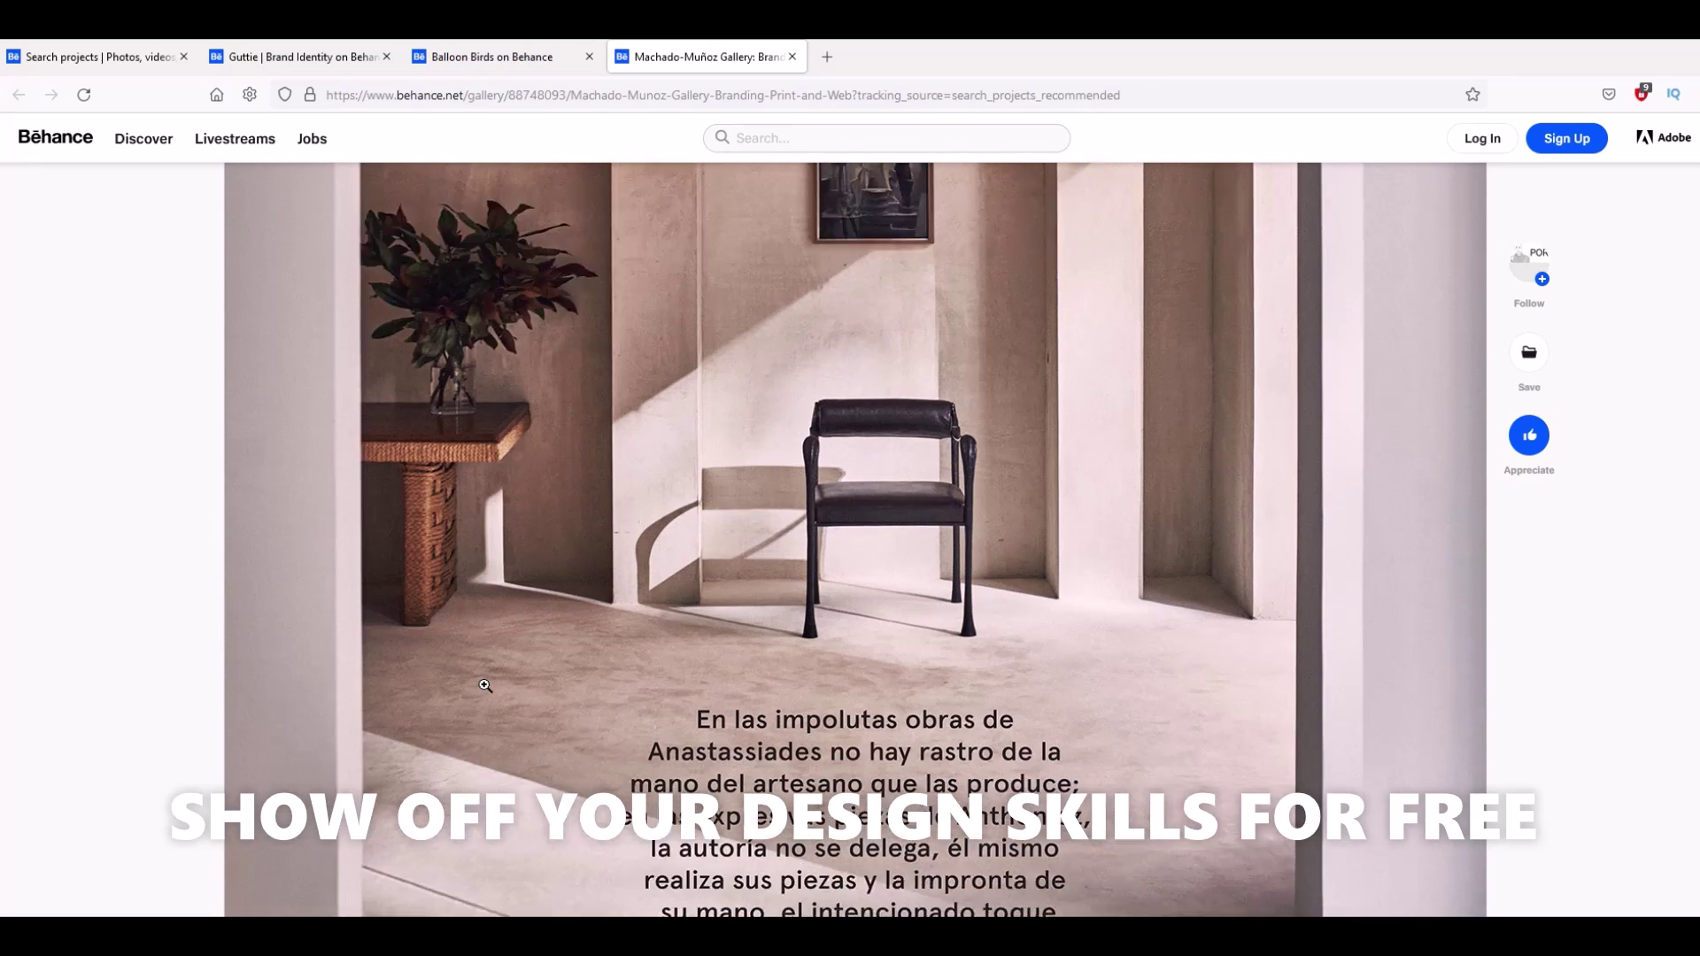
{"action": "scroll", "coordinate": [483, 684], "scroll_direction": "down", "scroll_amount": 3}
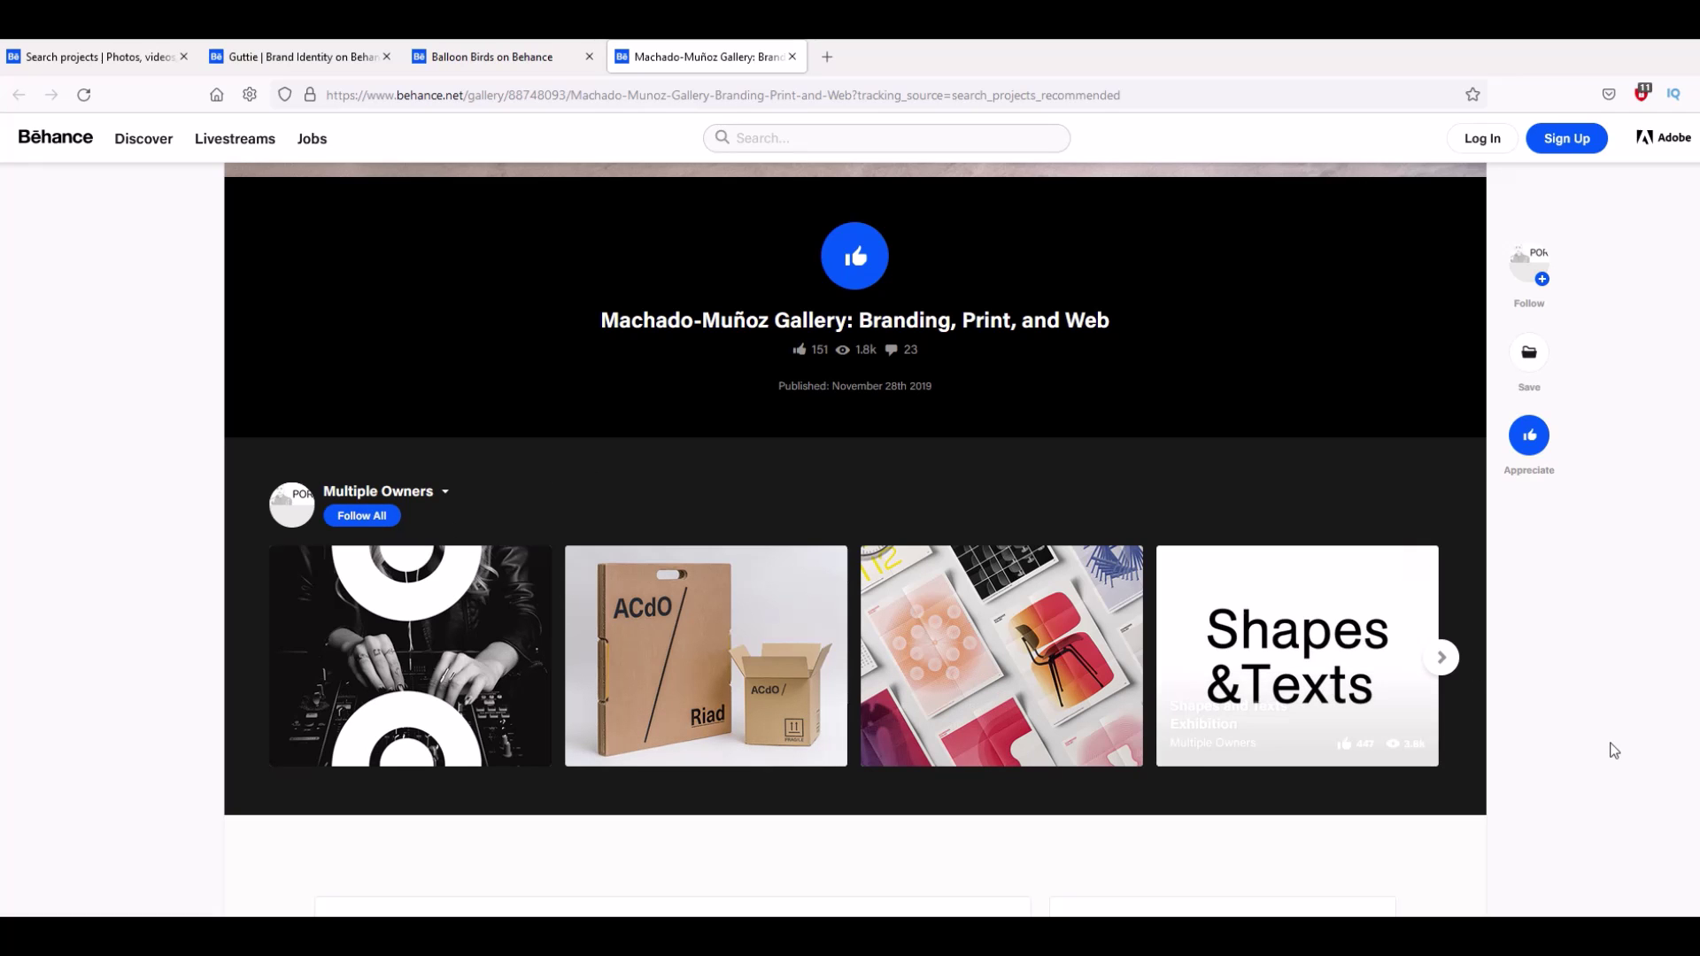
{"action": "scroll", "coordinate": [1673, 801], "scroll_direction": "up", "scroll_amount": 8}
{"action": "scroll", "coordinate": [855, 540], "scroll_direction": "up", "scroll_amount": 10}
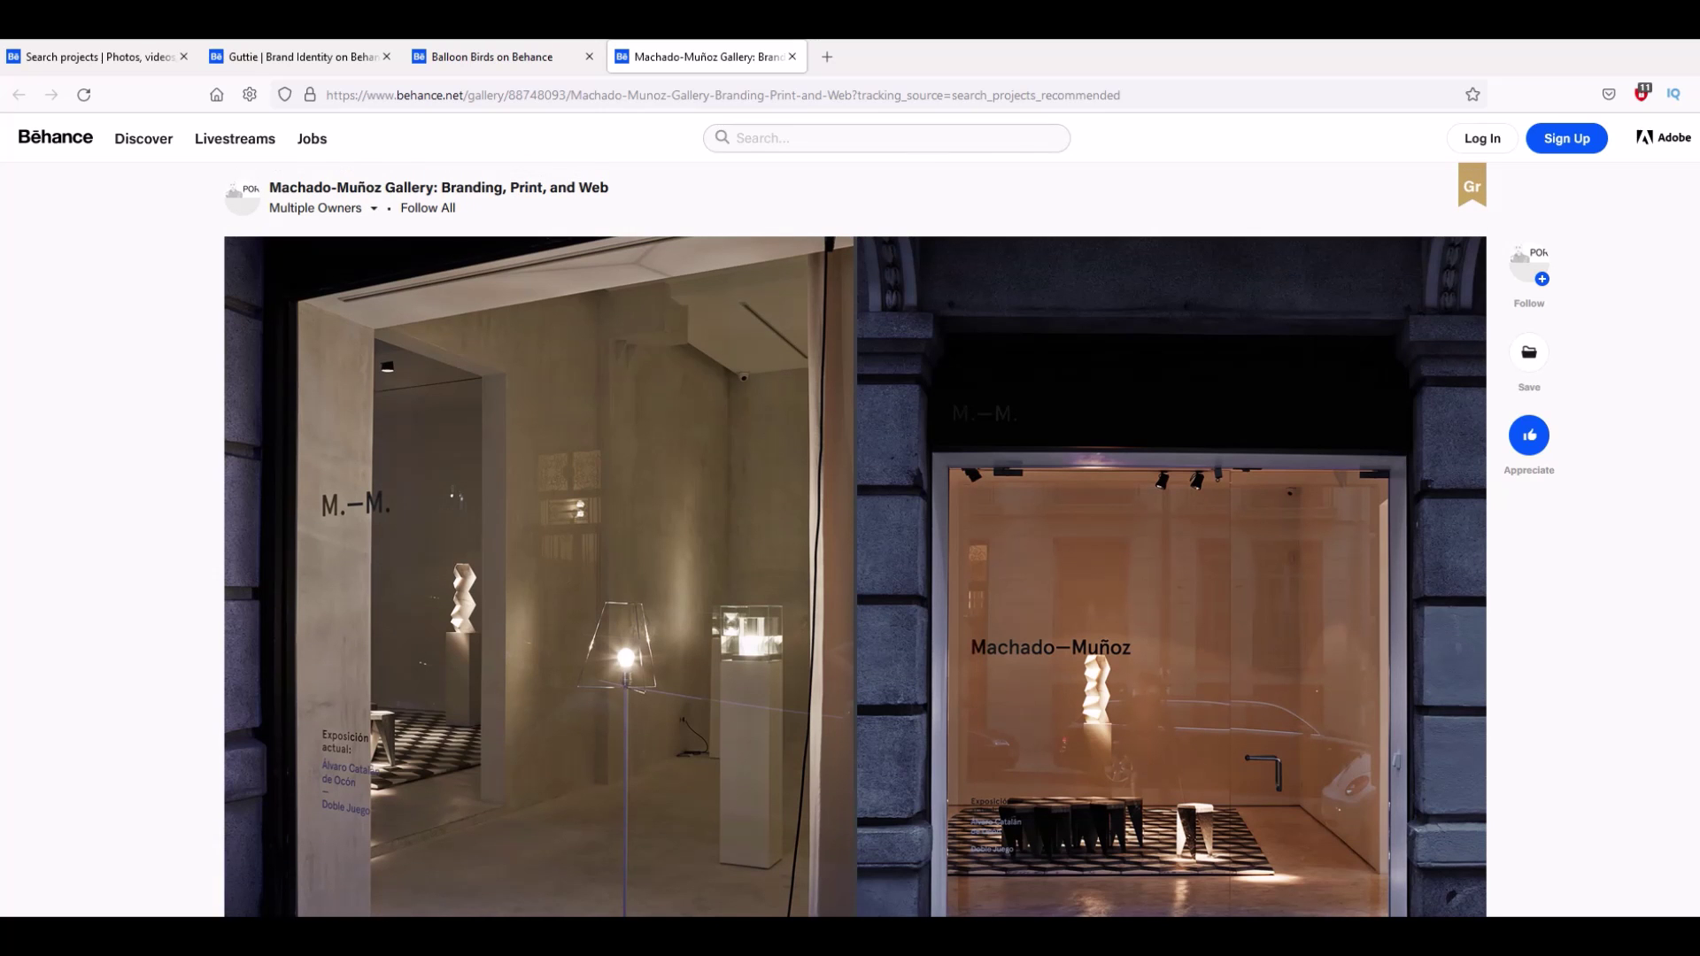
{"action": "left_click", "coordinate": [301, 212]}
- Close the Guttie, Balloon Birds and Machado-Muñoz tabs, leaving only the search results
{"action": "left_click", "coordinate": [387, 56]}
{"action": "left_click", "coordinate": [386, 57]}
{"action": "left_click", "coordinate": [386, 57]}
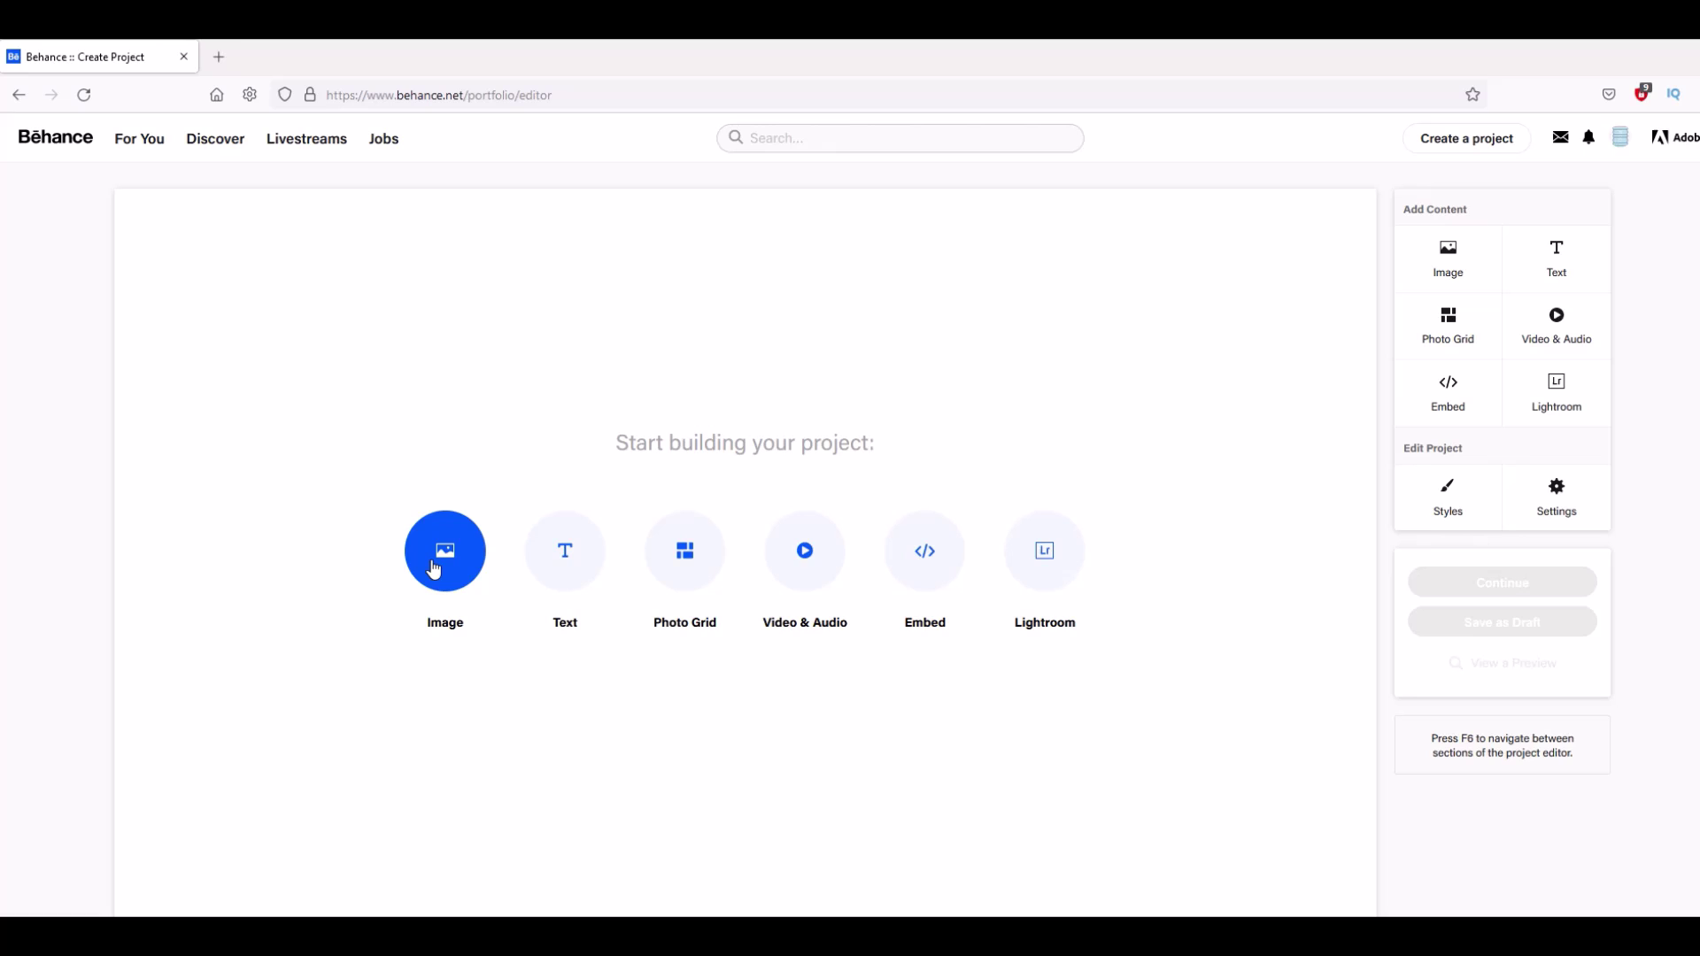
- Start adding an image and preview the Hats folder files as extra large icons
{"action": "left_click", "coordinate": [434, 569]}
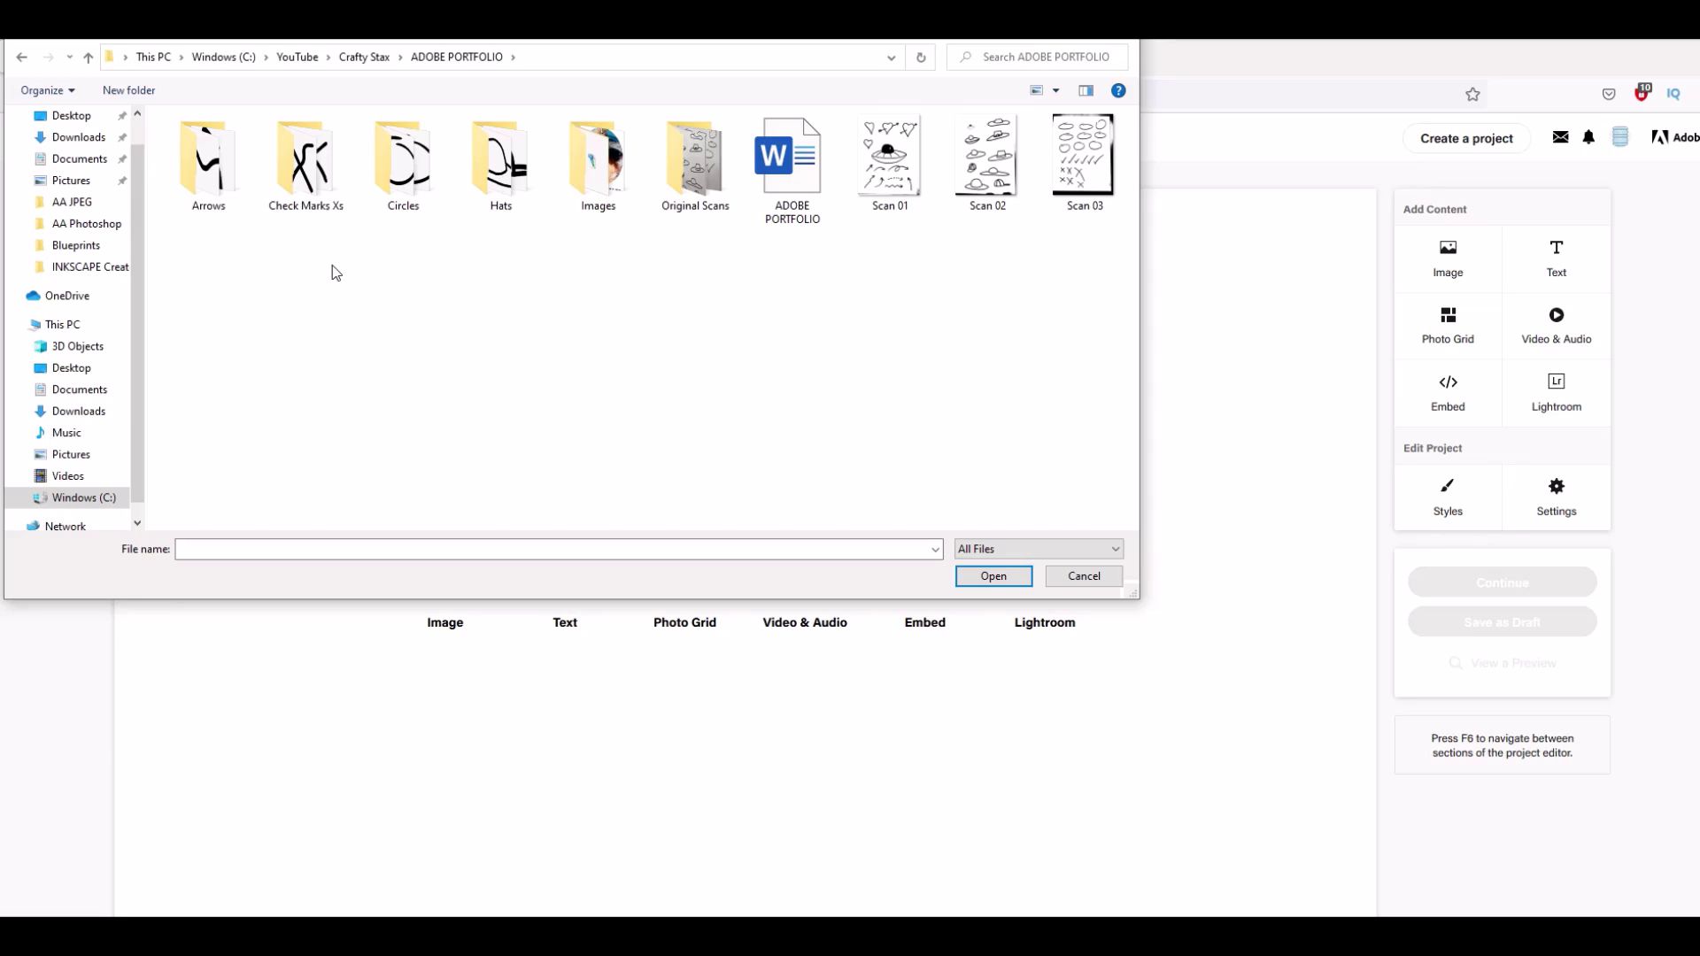
{"action": "double_click", "coordinate": [500, 160]}
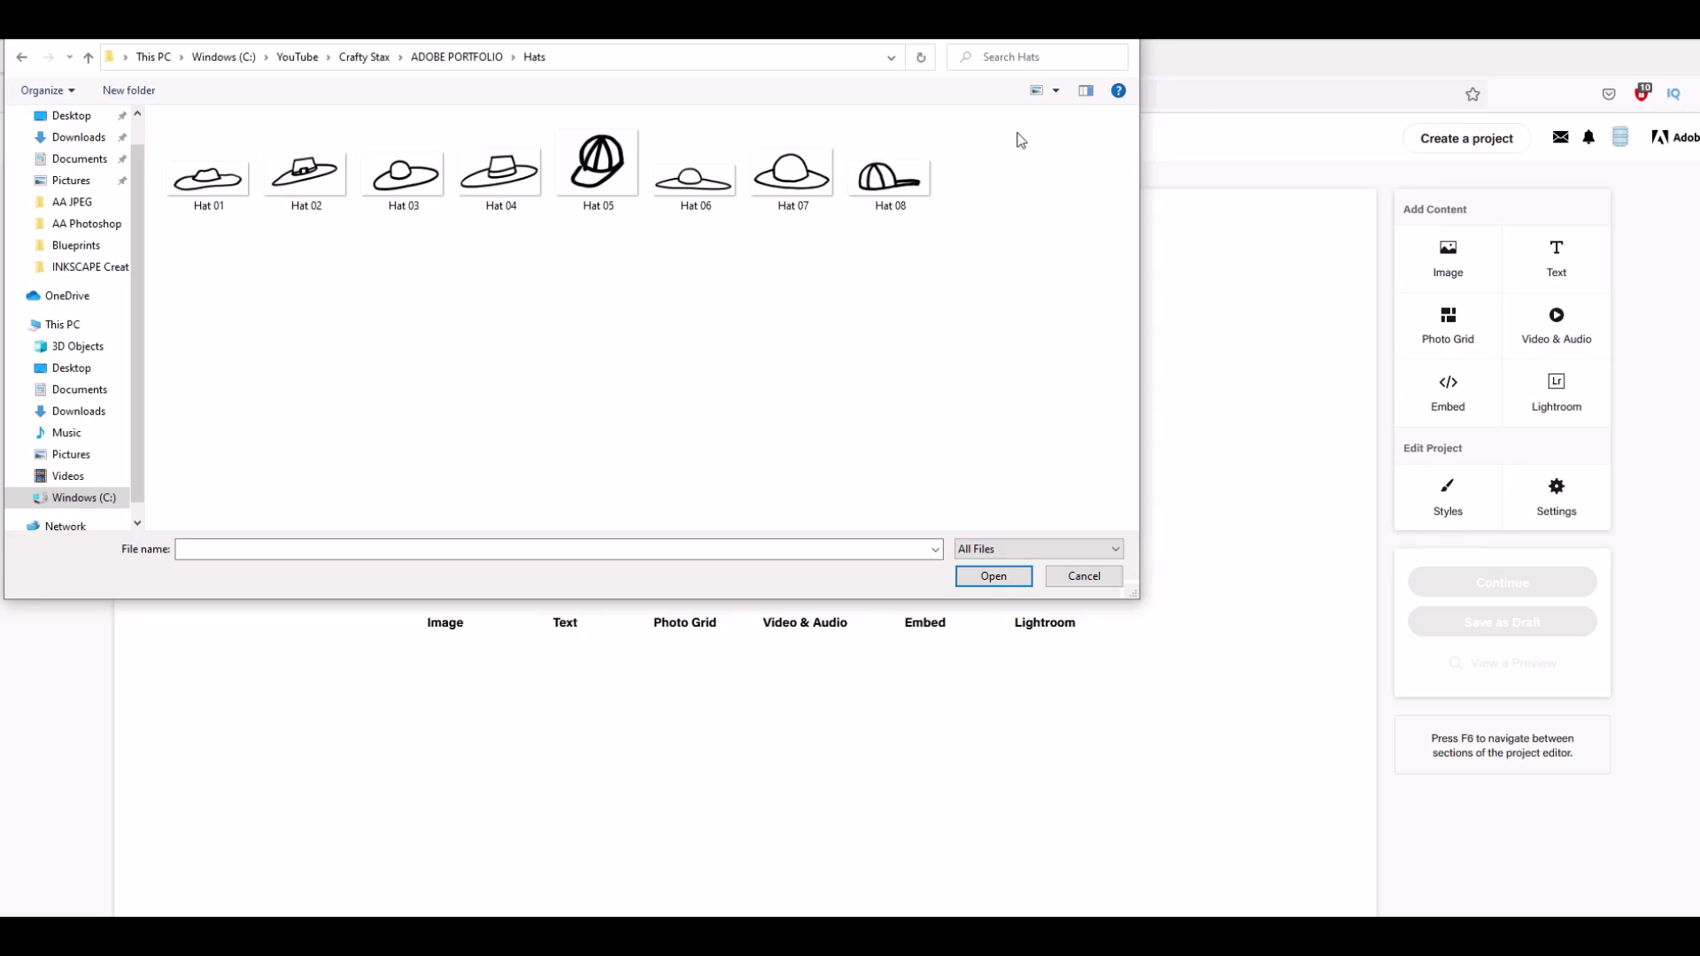
{"action": "left_click", "coordinate": [1057, 91]}
{"action": "left_click", "coordinate": [1108, 53]}
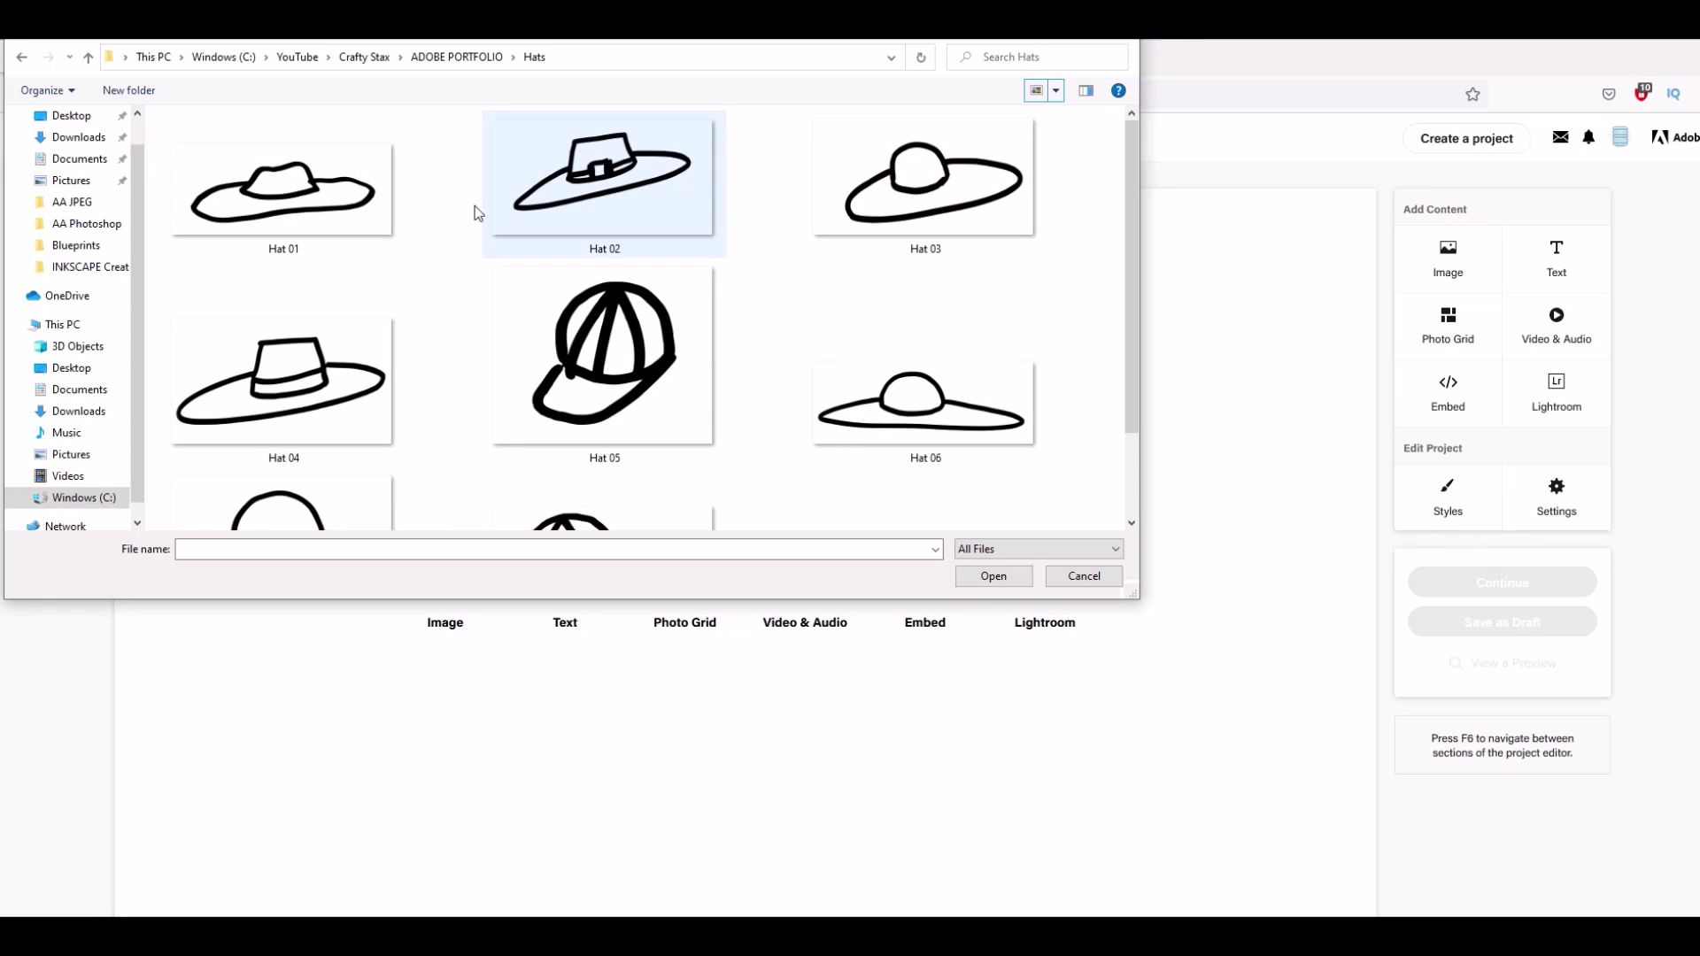
{"action": "scroll", "coordinate": [558, 359], "scroll_direction": "down", "scroll_amount": 1}
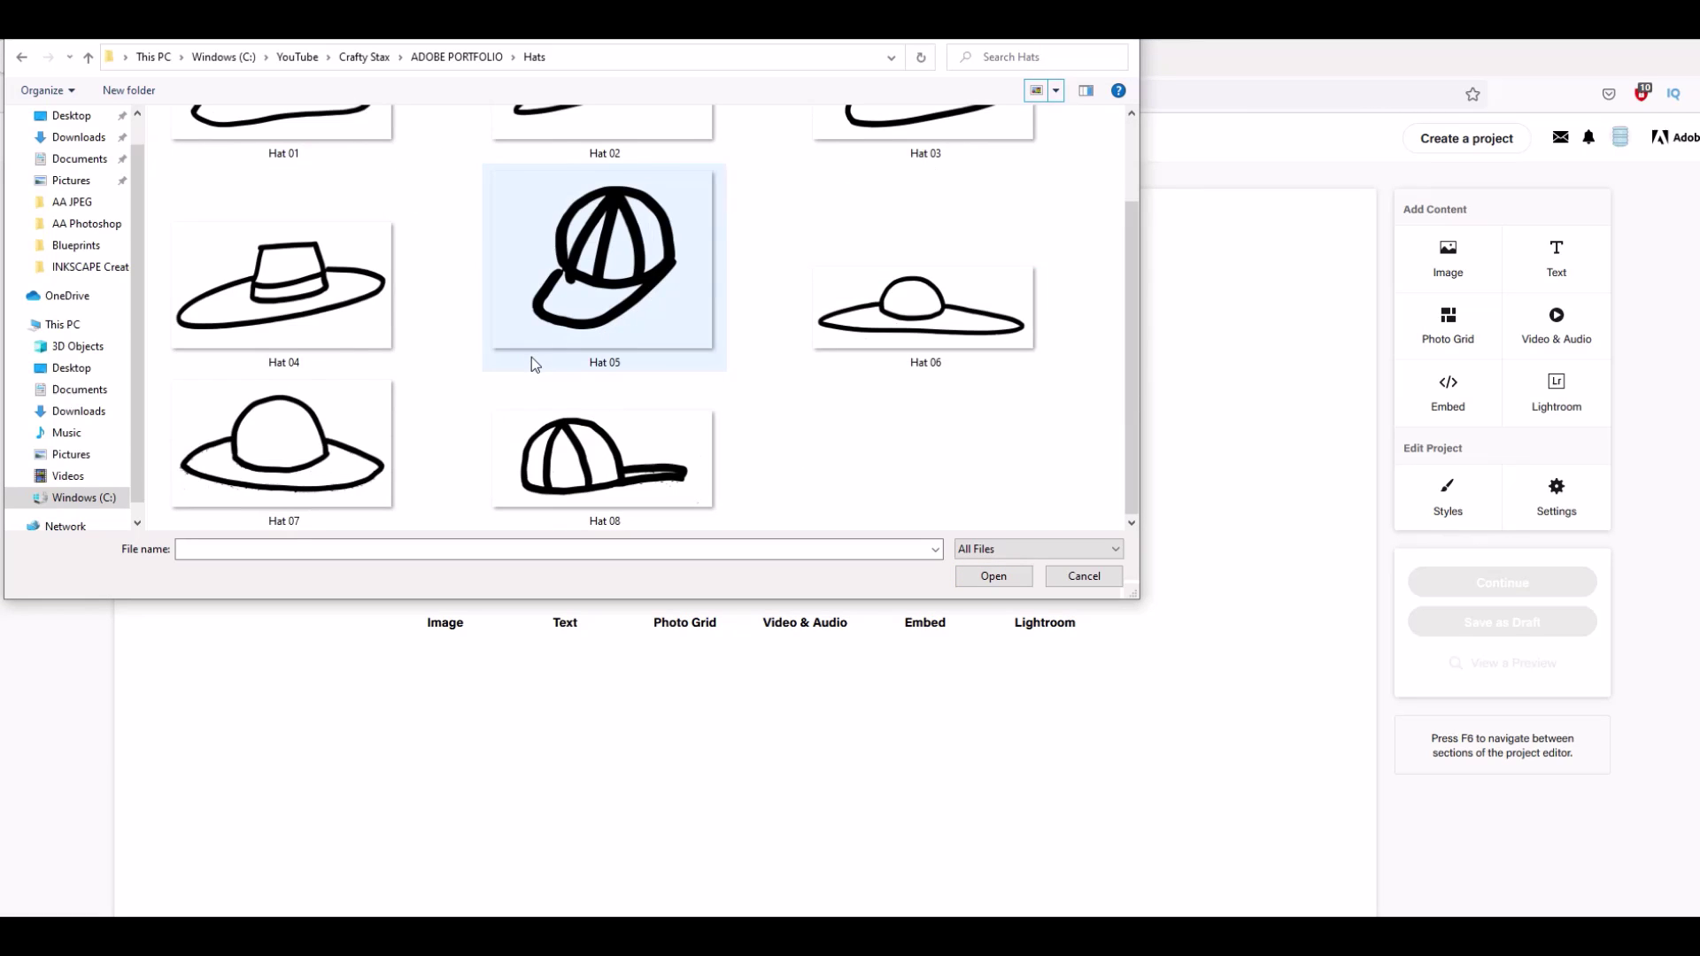
{"action": "scroll", "coordinate": [531, 361], "scroll_direction": "up", "scroll_amount": 1}
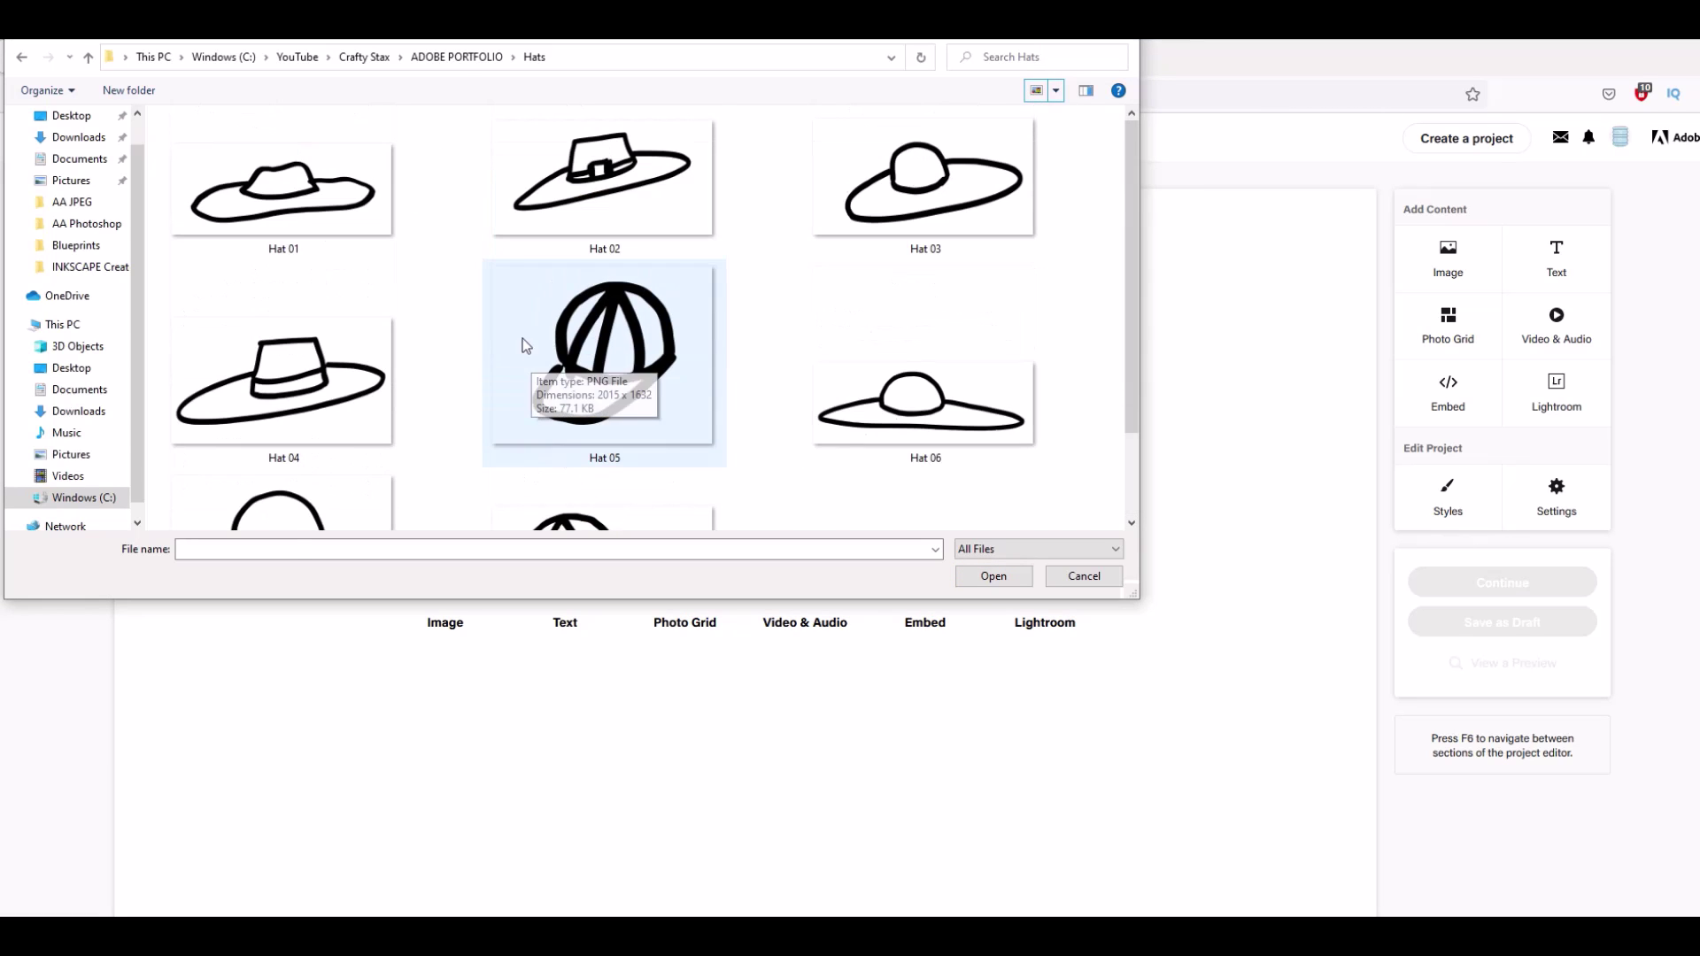
- Show the Circles folder as extra large icons and upload Circle 01 into the project
{"action": "left_click", "coordinate": [459, 59]}
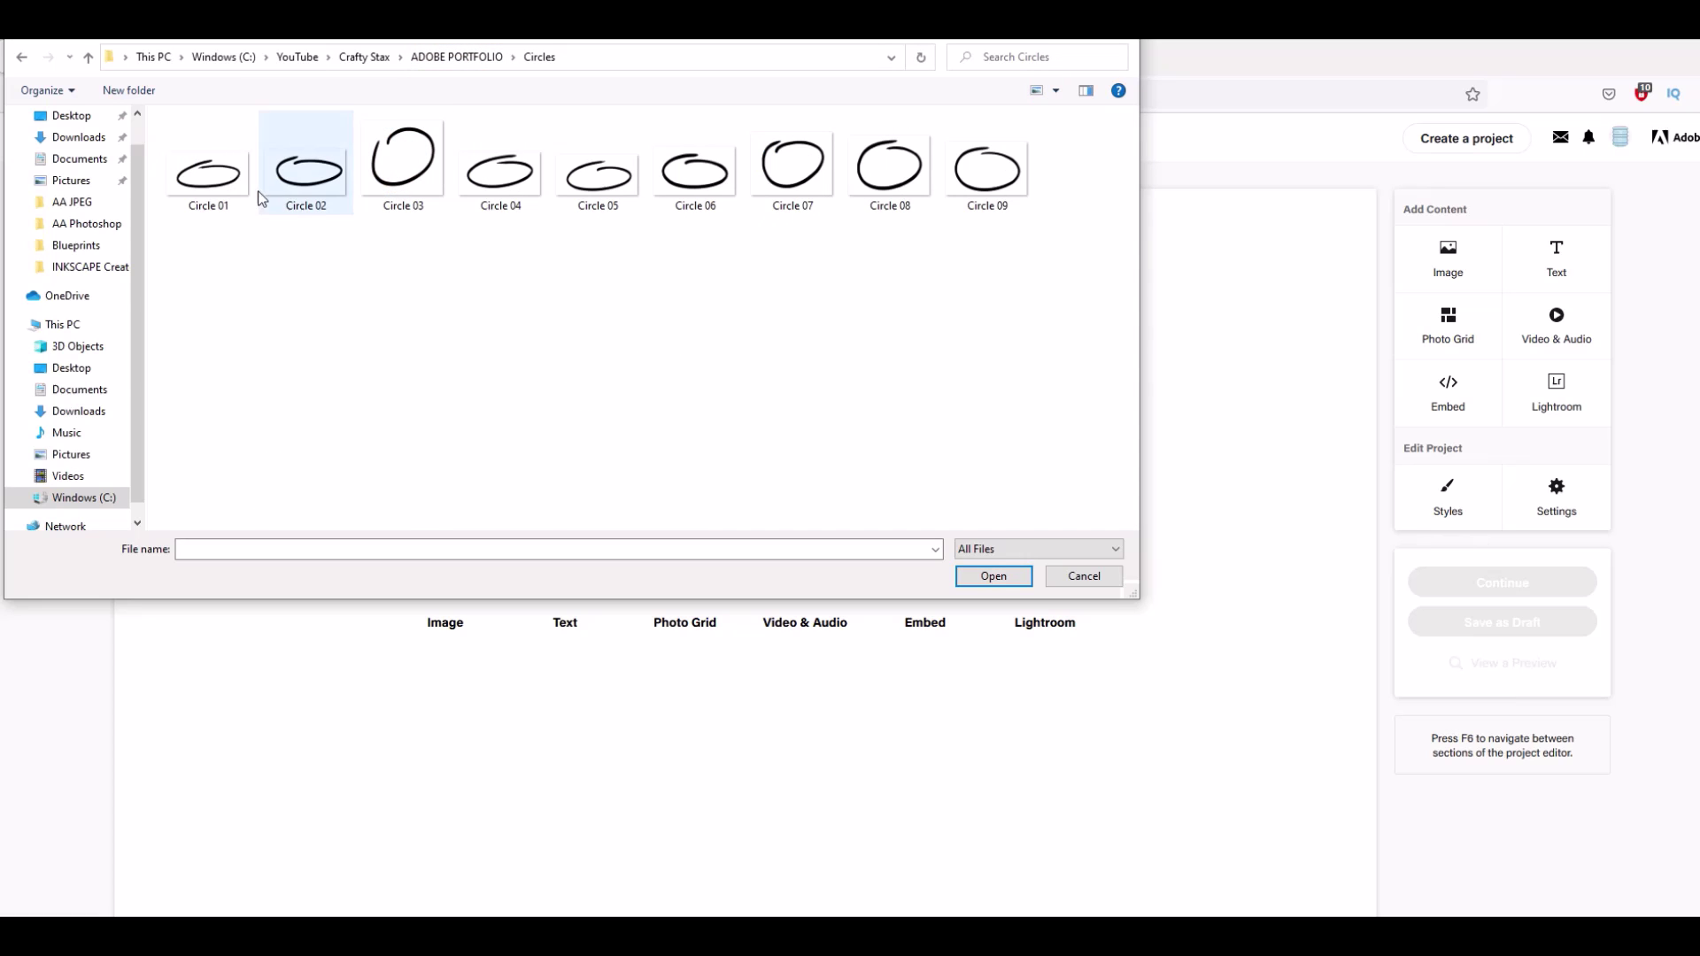
{"action": "left_click", "coordinate": [1057, 92]}
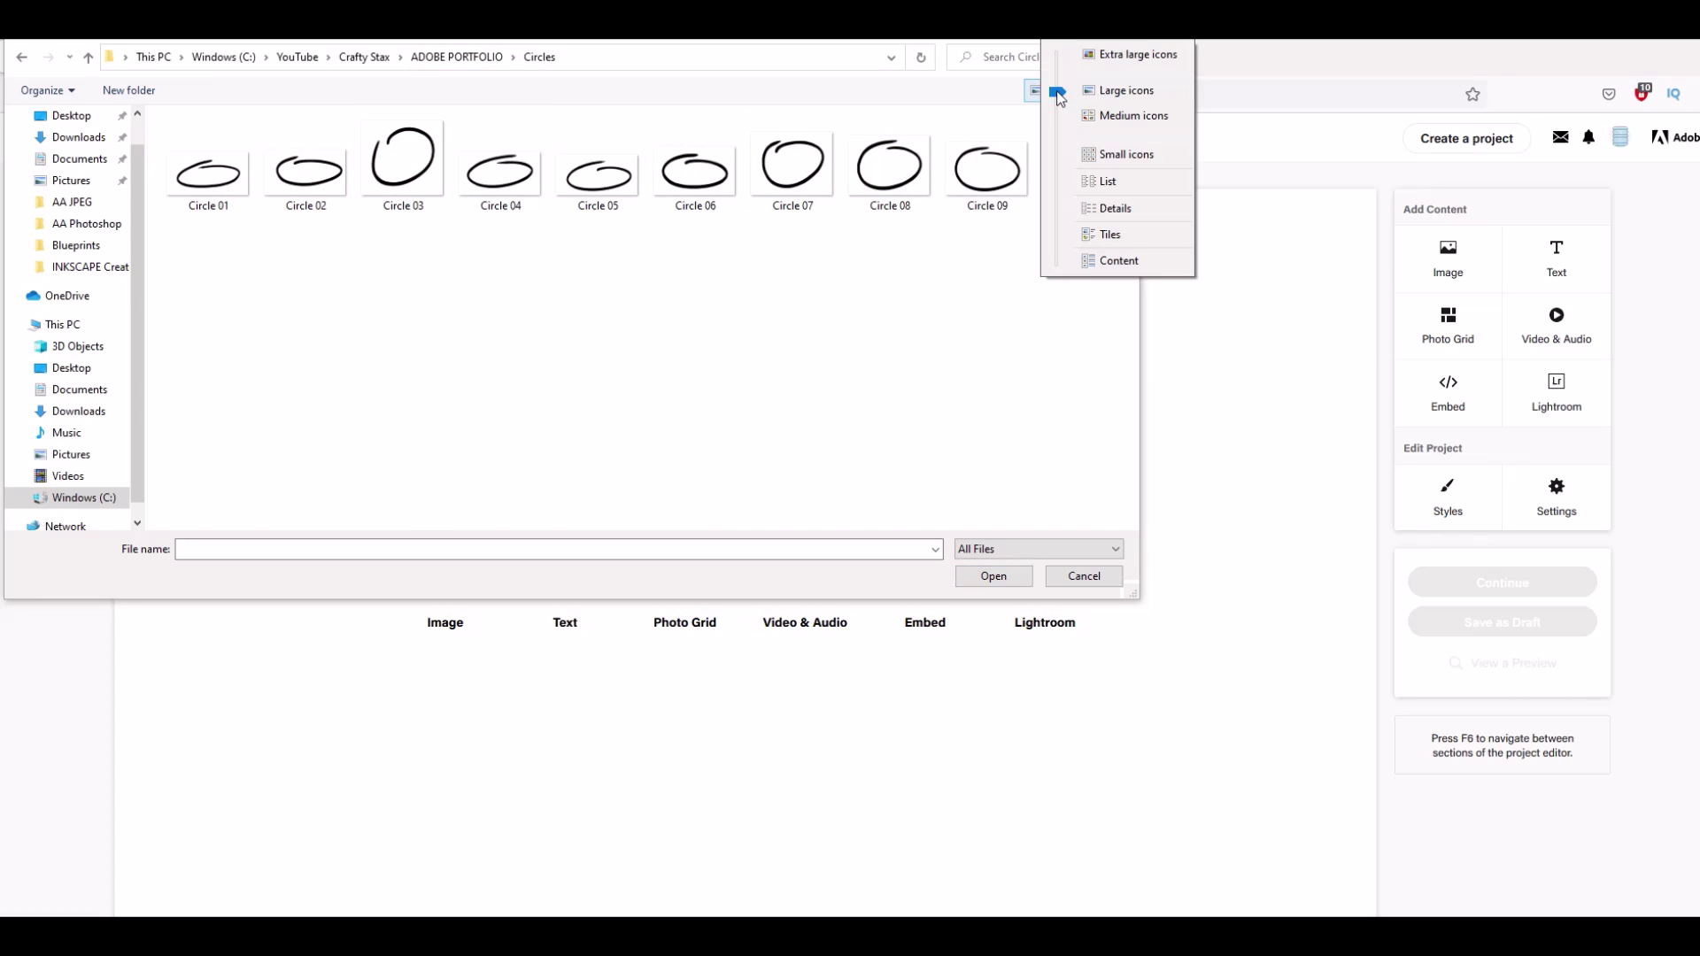
{"action": "left_click", "coordinate": [1102, 60]}
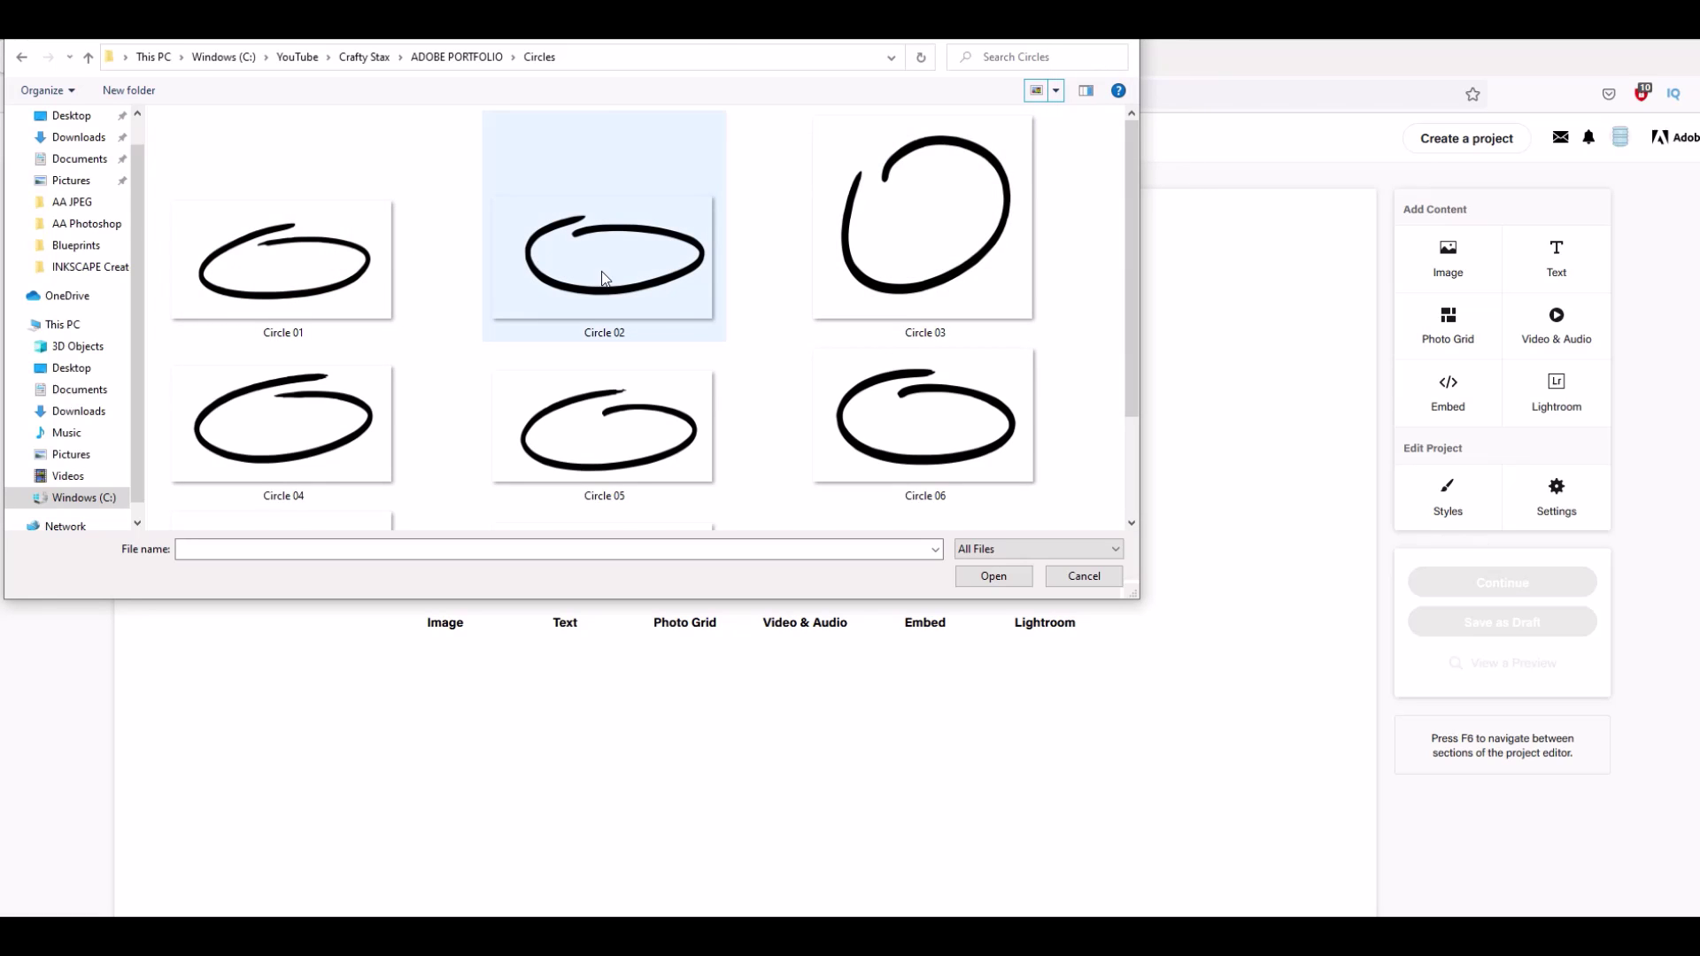
{"action": "scroll", "coordinate": [602, 293], "scroll_direction": "down", "scroll_amount": 2}
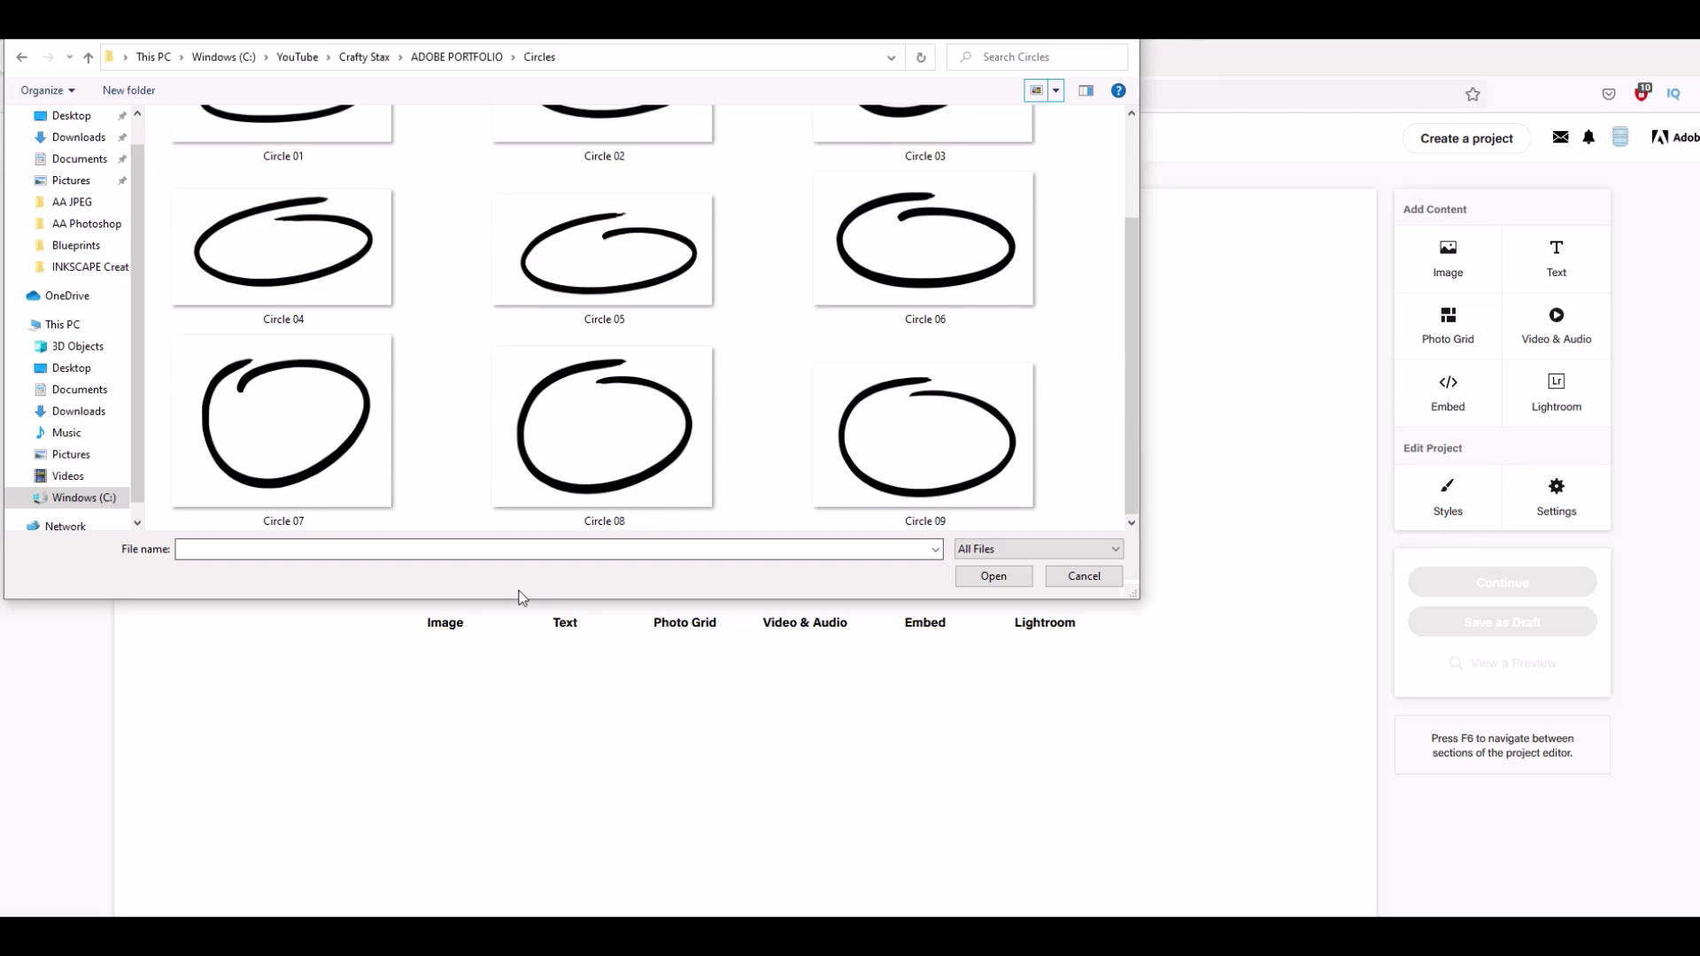
{"action": "scroll", "coordinate": [428, 515], "scroll_direction": "up", "scroll_amount": 2}
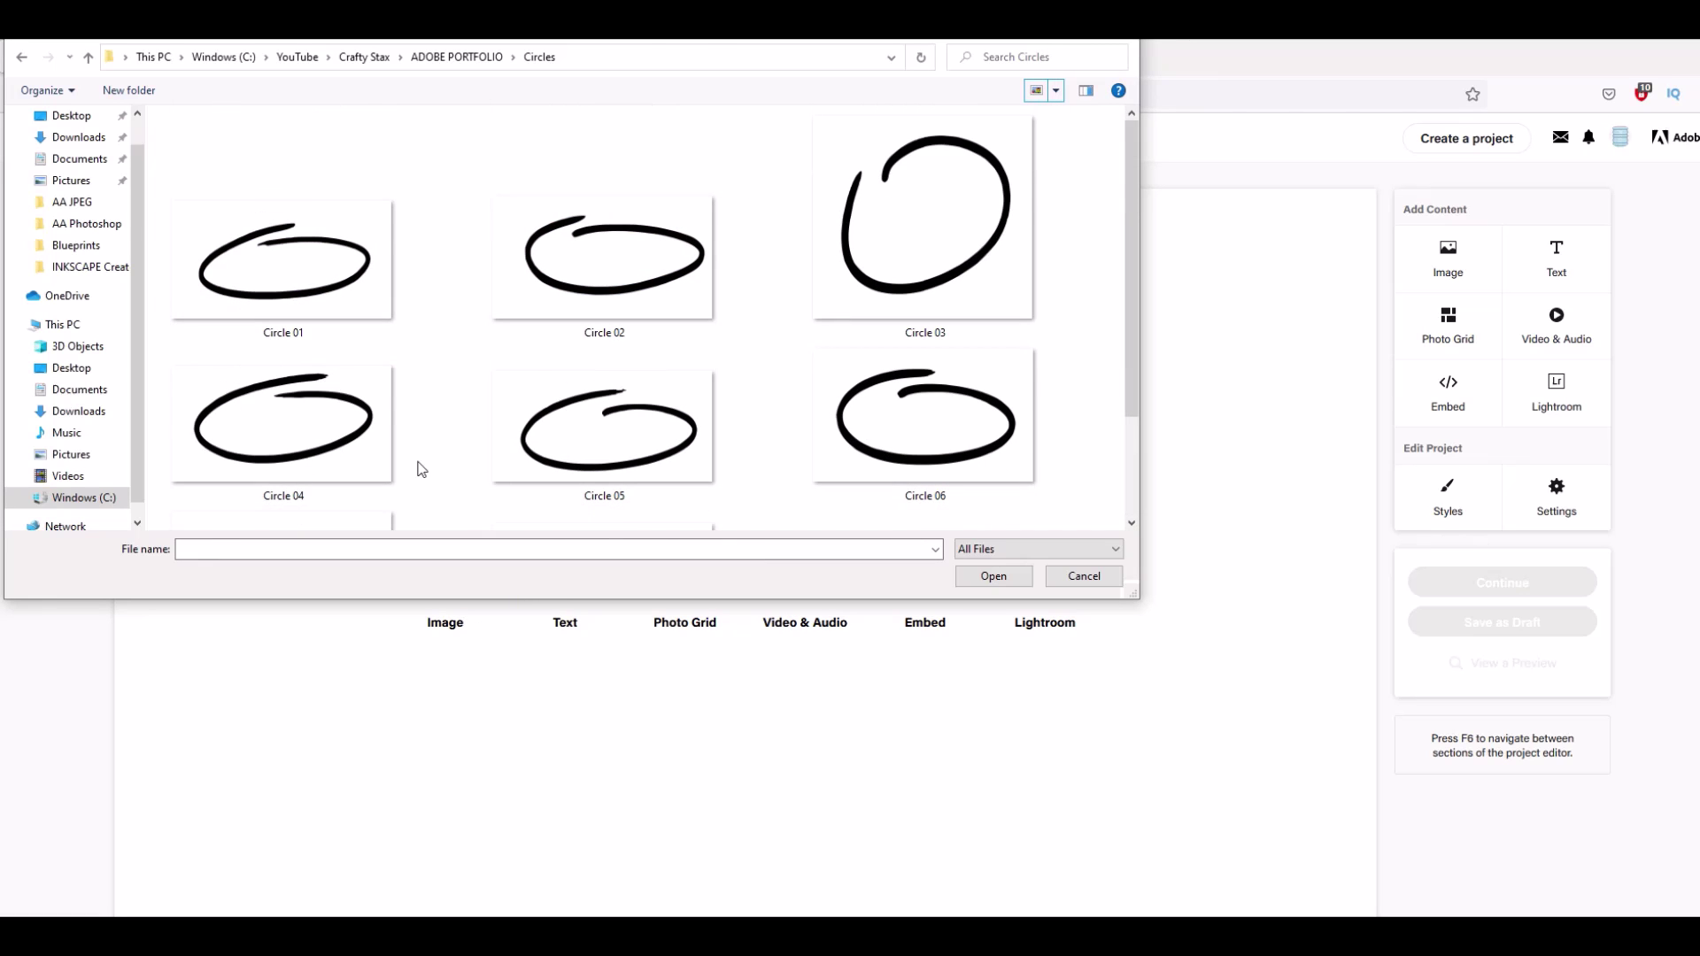
{"action": "left_click", "coordinate": [278, 263]}
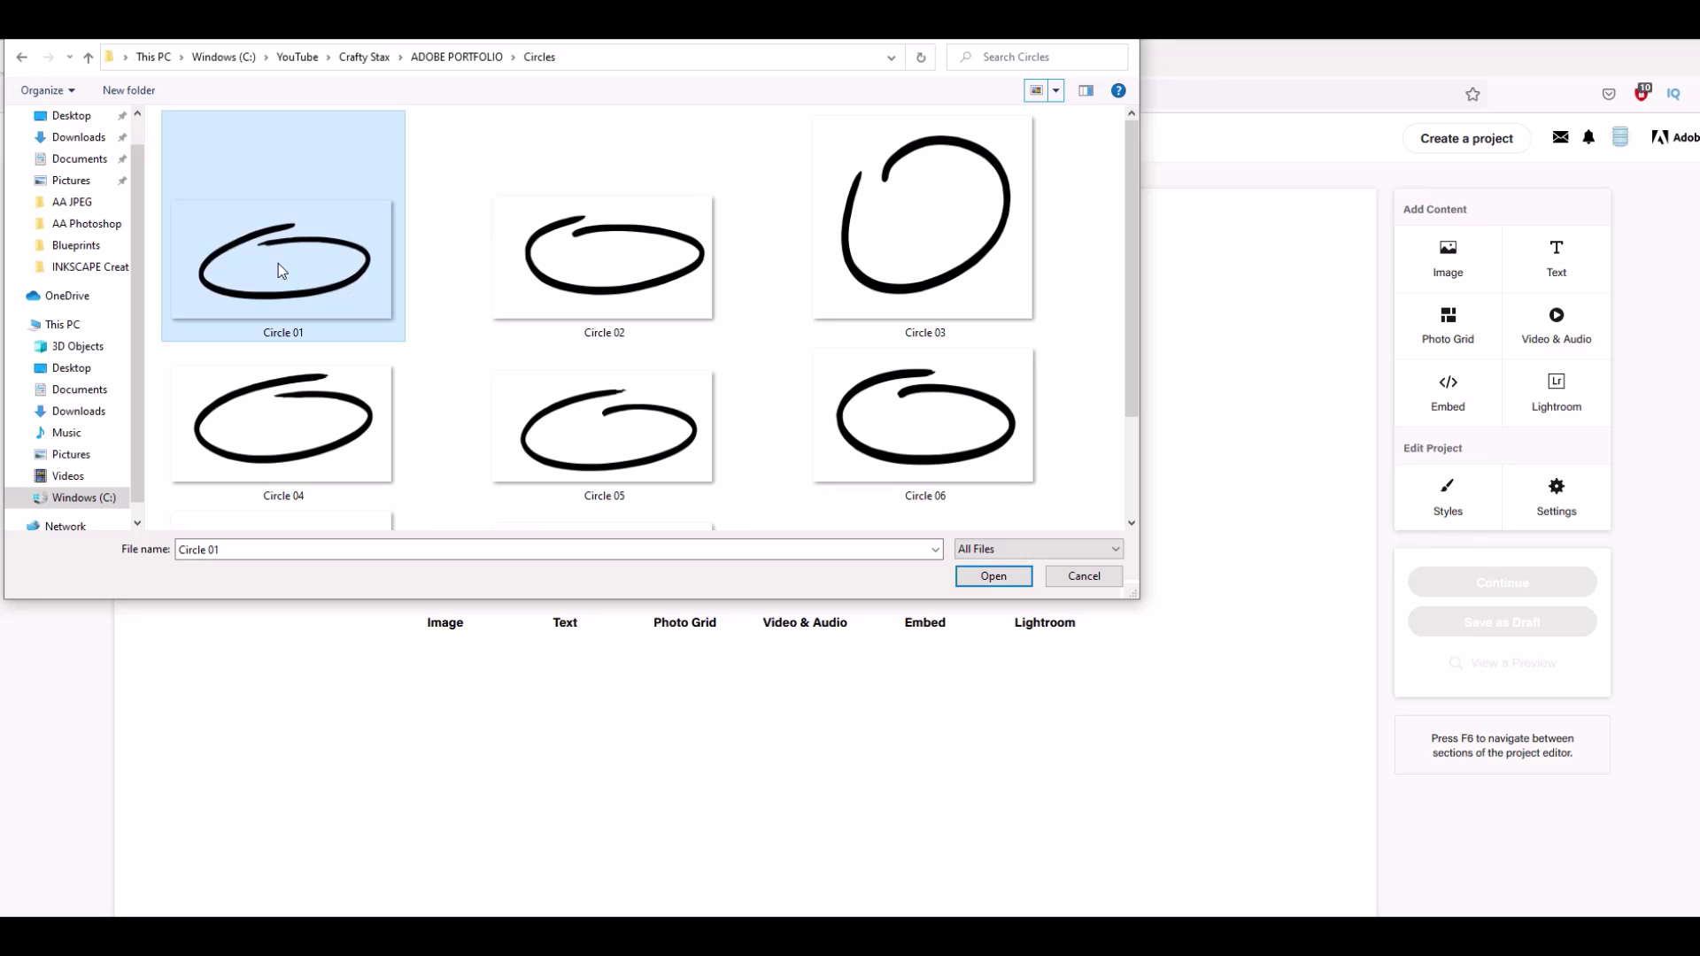
{"action": "left_click", "coordinate": [1055, 90]}
{"action": "left_click", "coordinate": [1091, 120]}
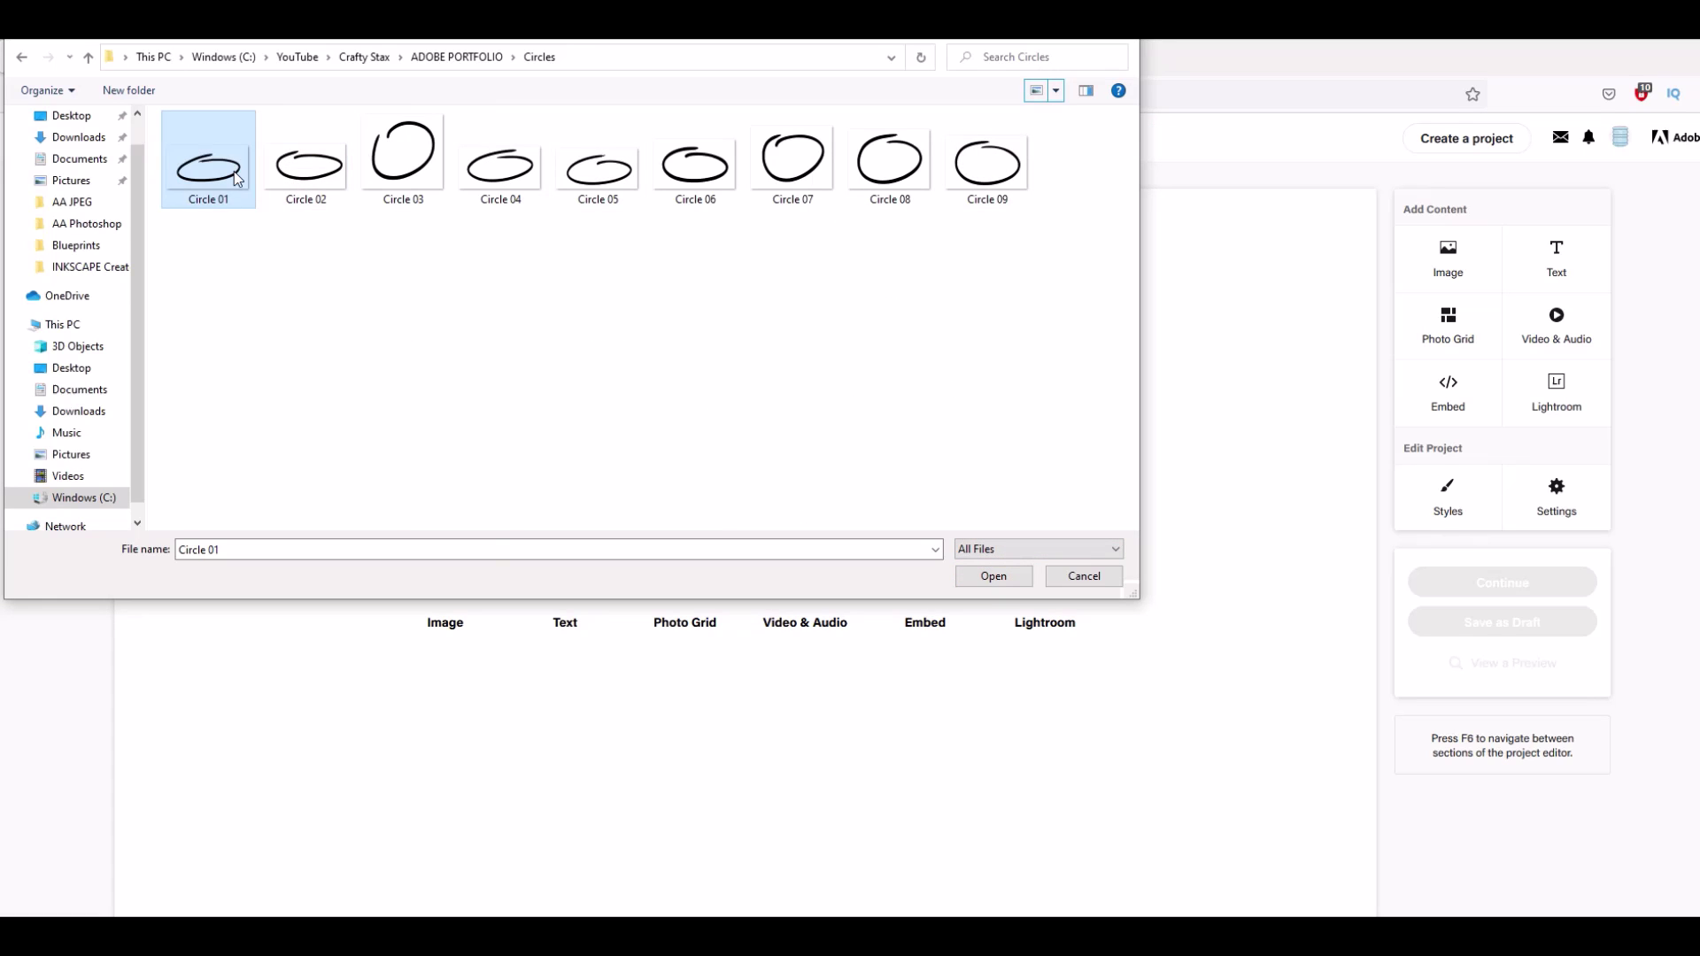
{"action": "left_click", "coordinate": [983, 575]}
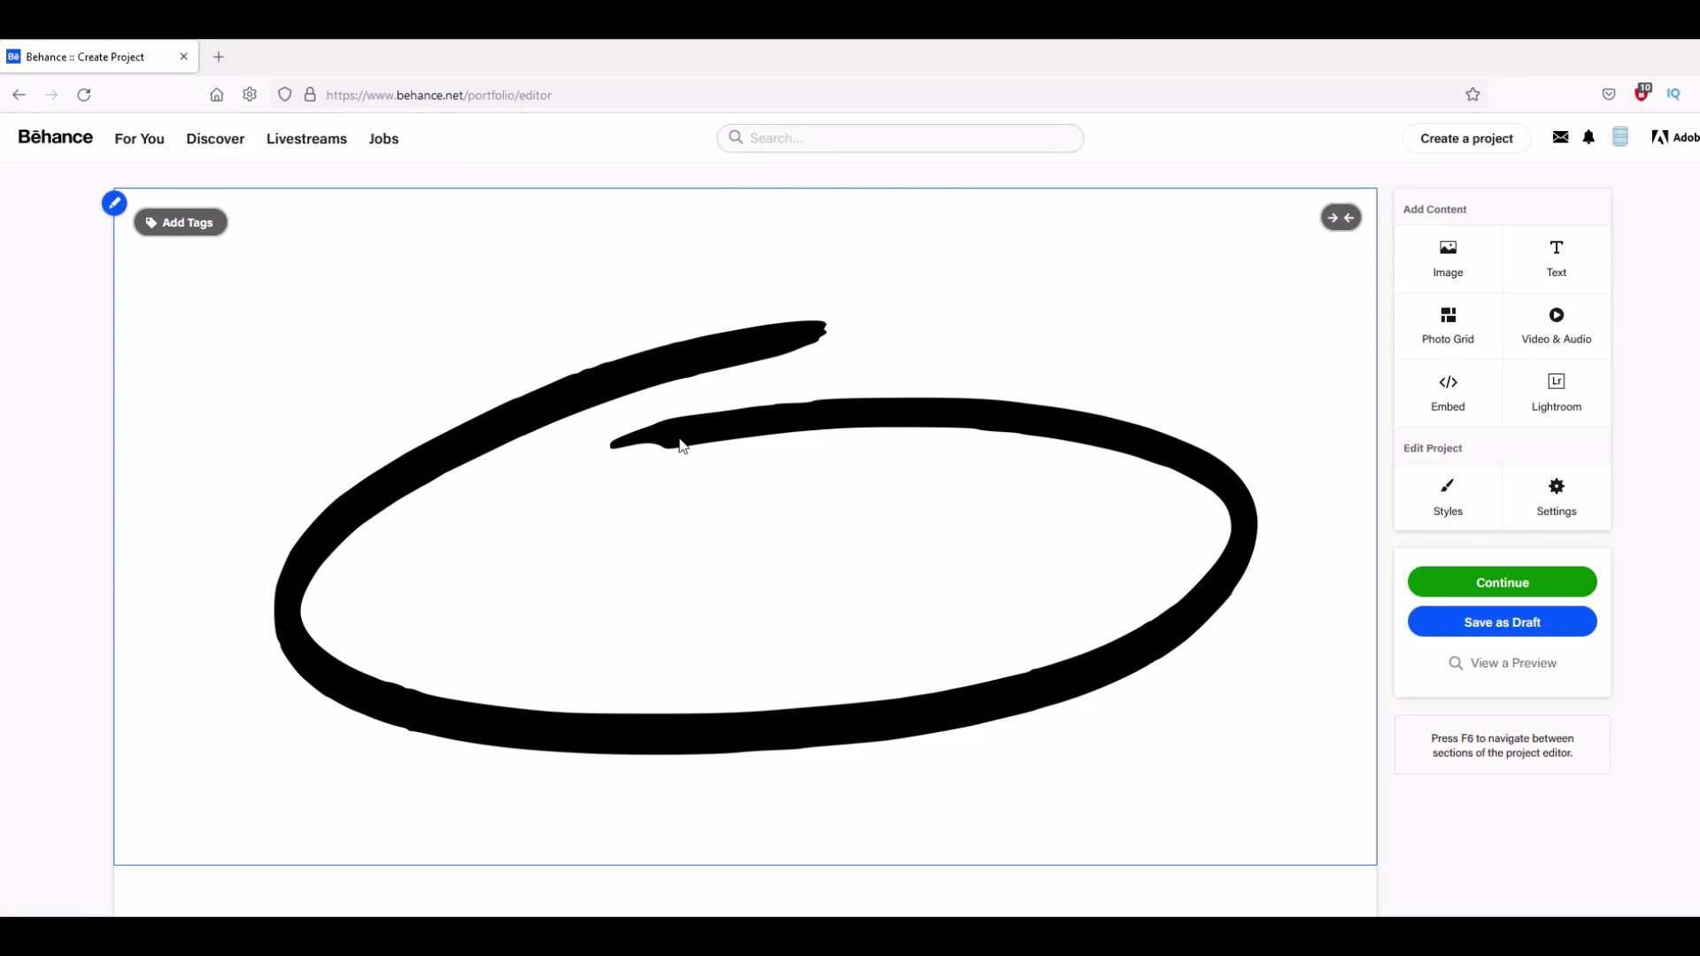
- Enter the Circle 01 project title and add the tags CIRCLE and DOODLE
{"action": "left_click", "coordinate": [1494, 584]}
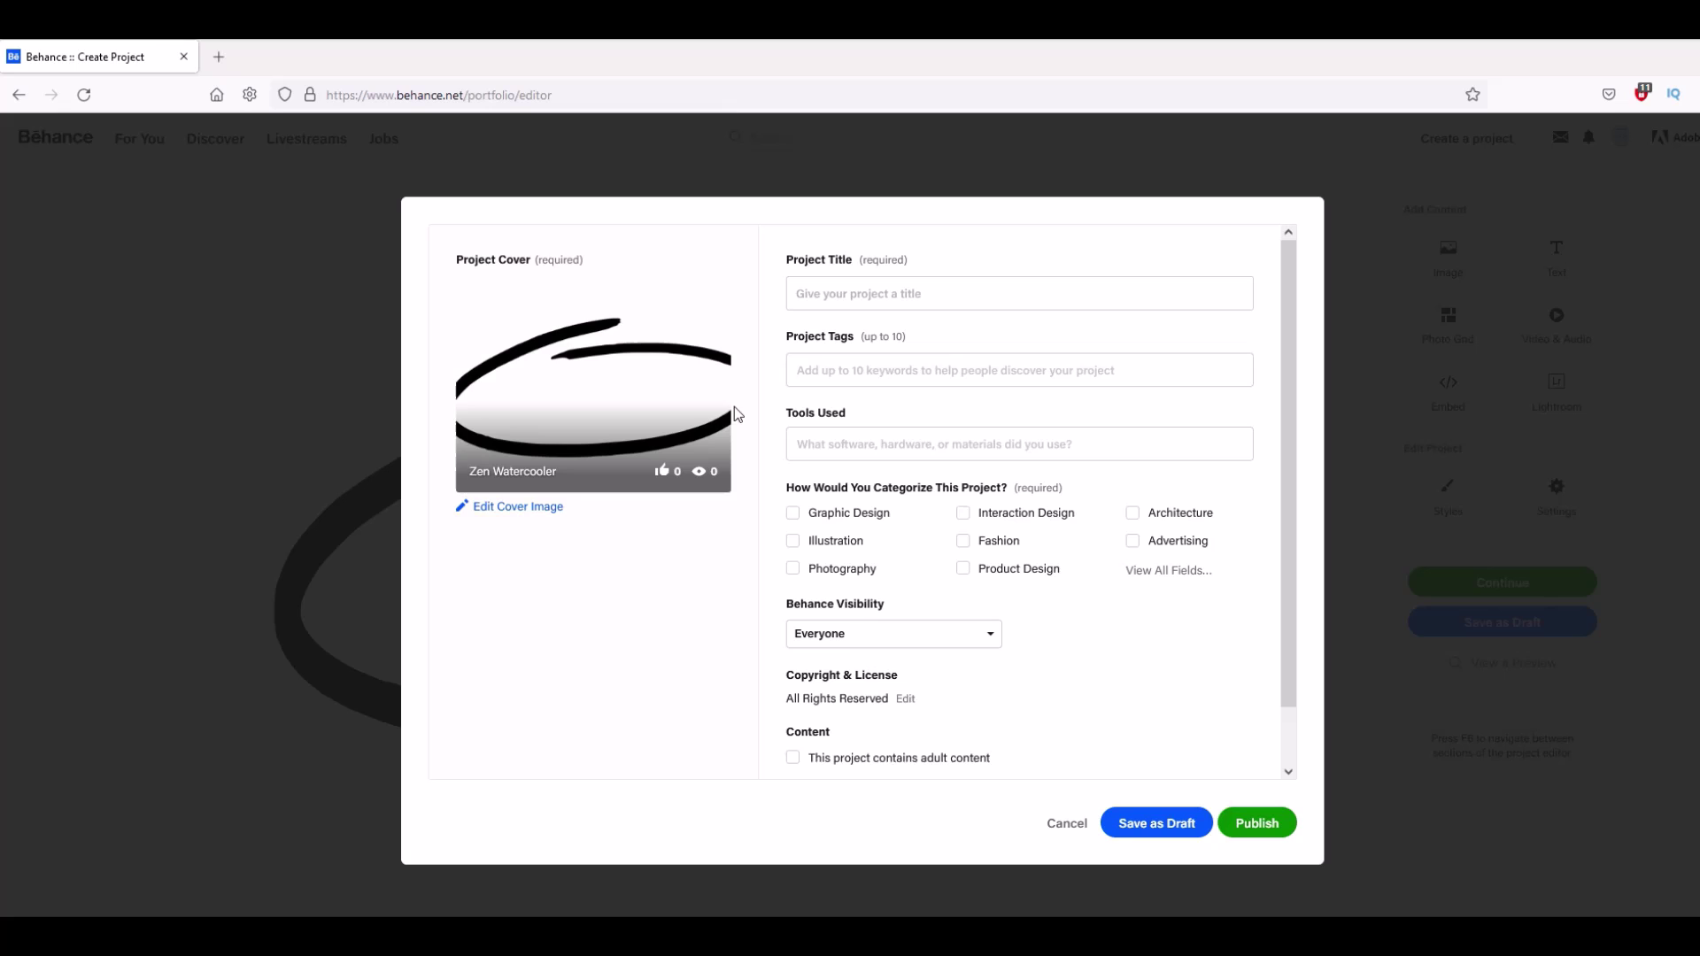
{"action": "left_click", "coordinate": [845, 299]}
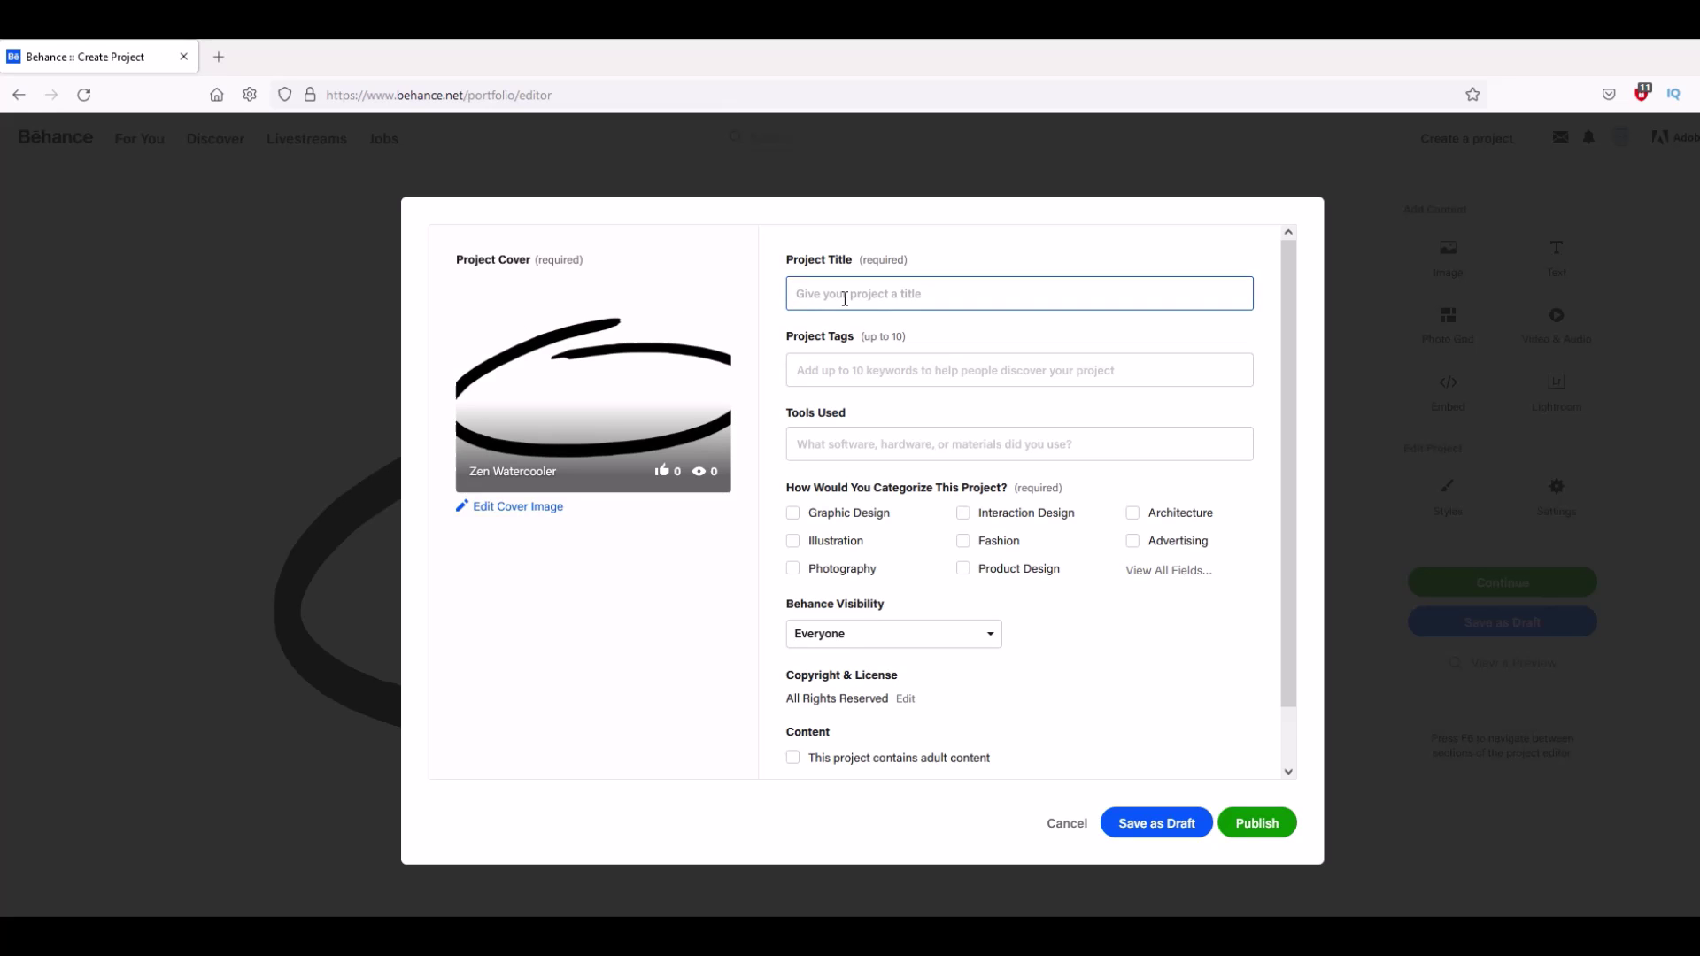
{"action": "type", "text": "Circle 01"}
{"action": "key", "text": "Tab"}
{"action": "type", "text": "c"}
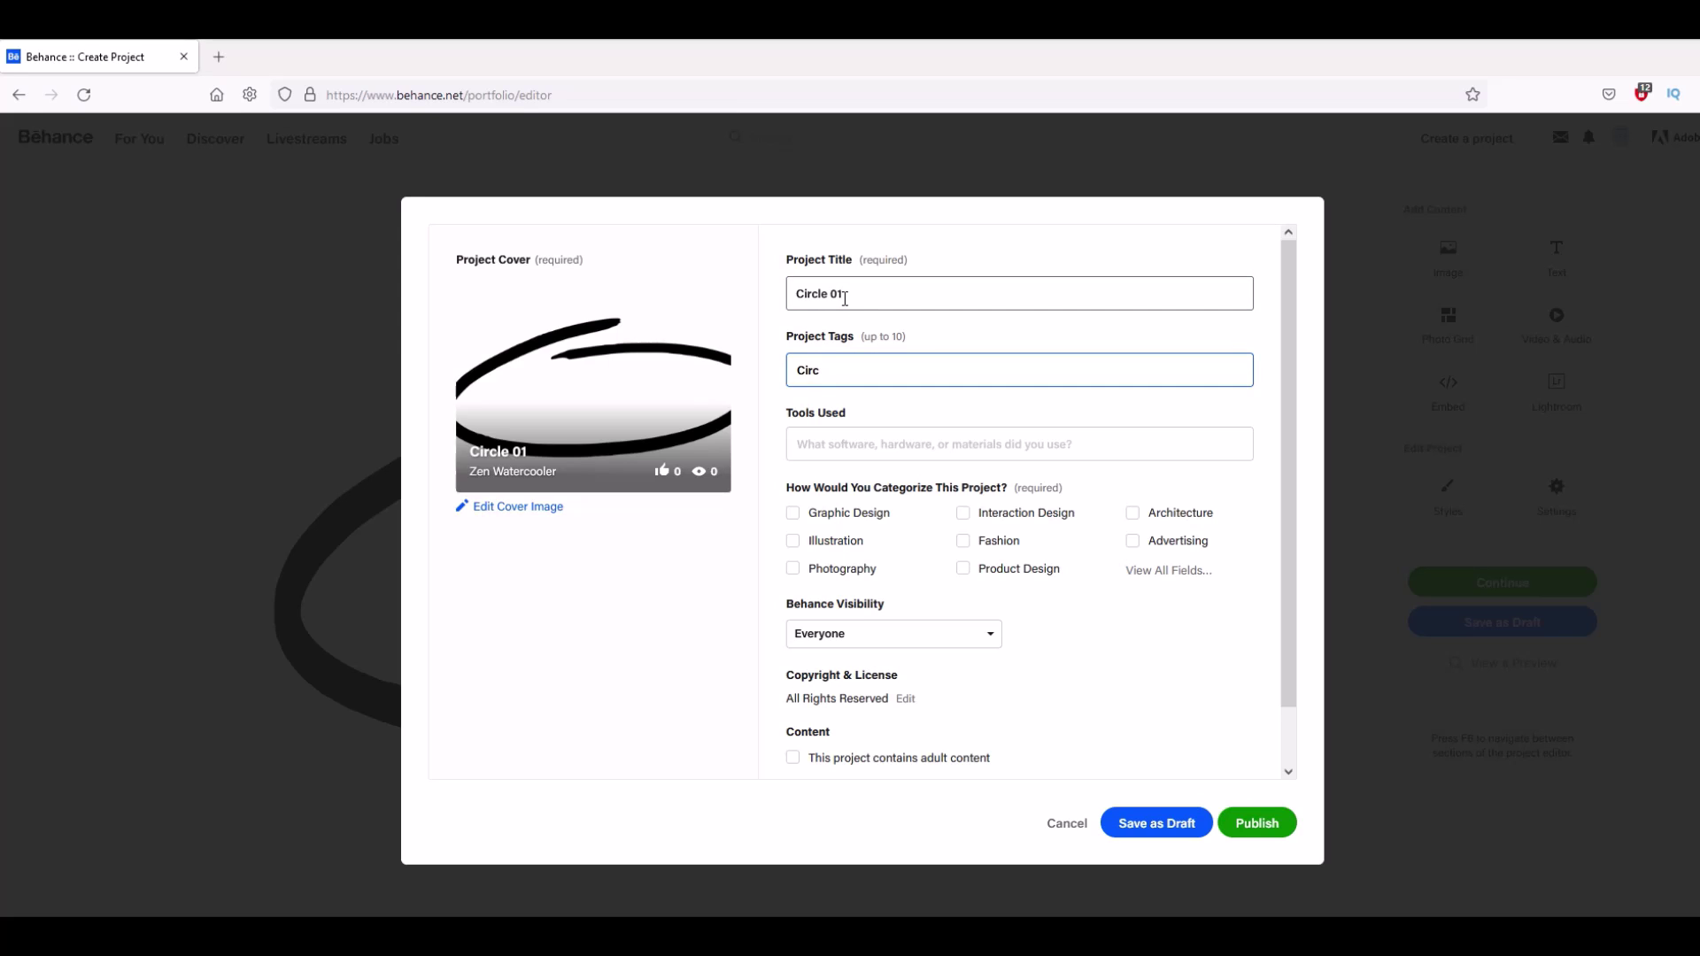
{"action": "key", "text": "Return"}
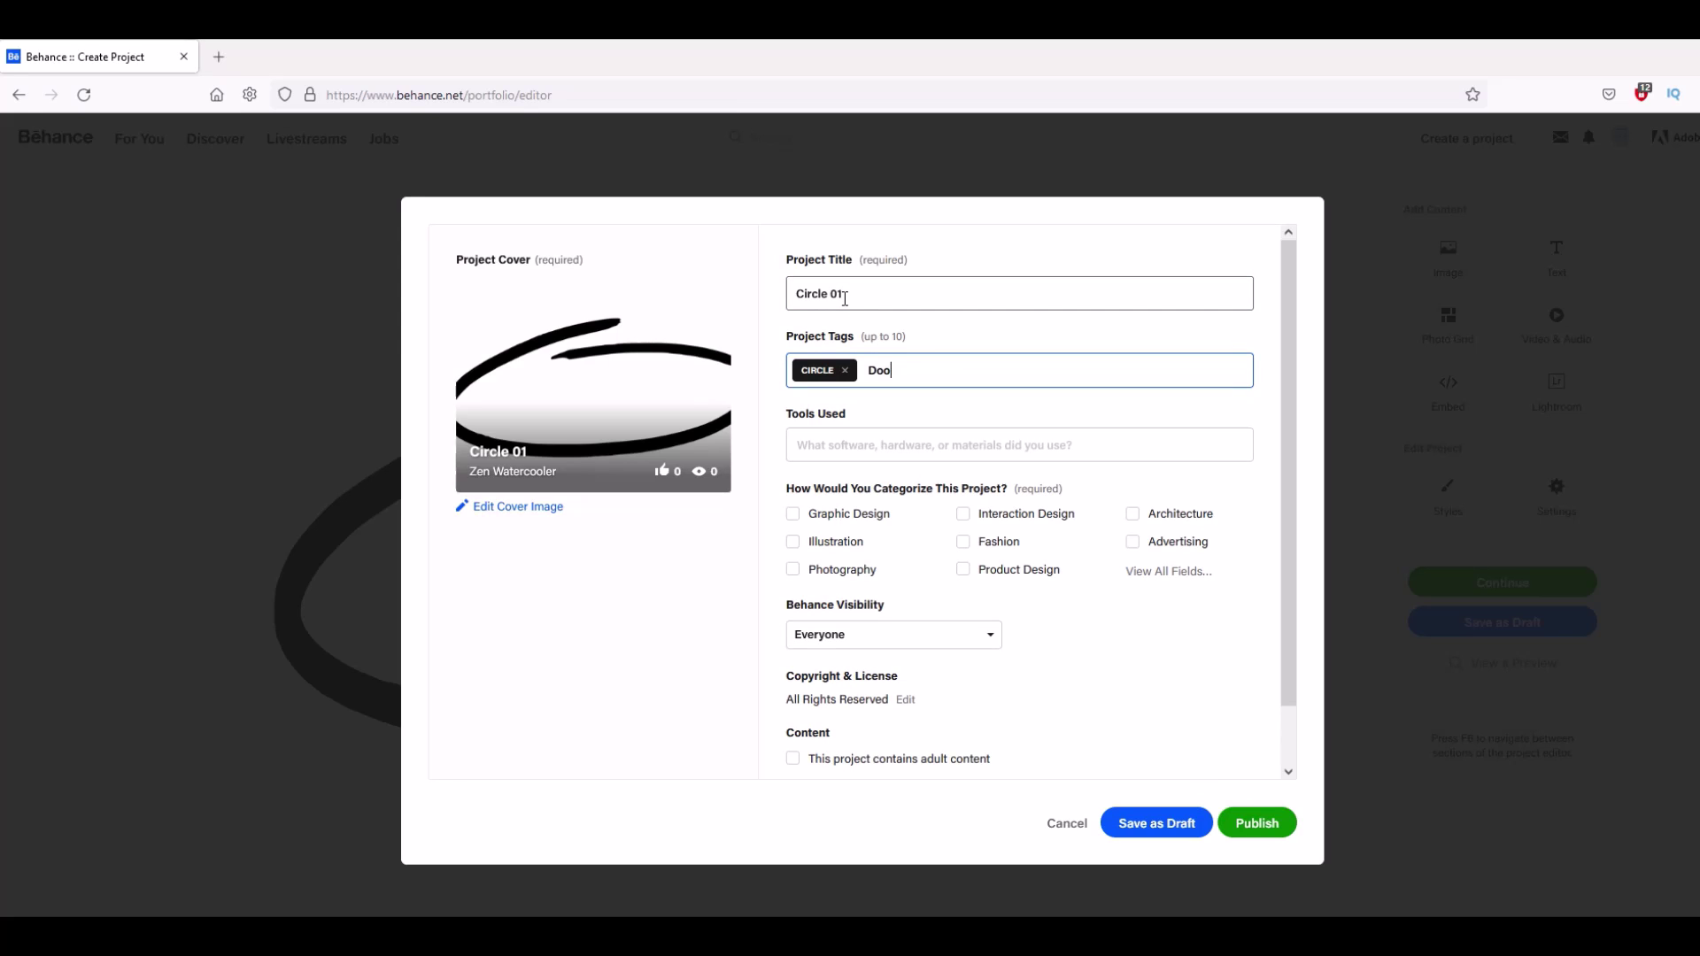
{"action": "key", "text": "Return"}
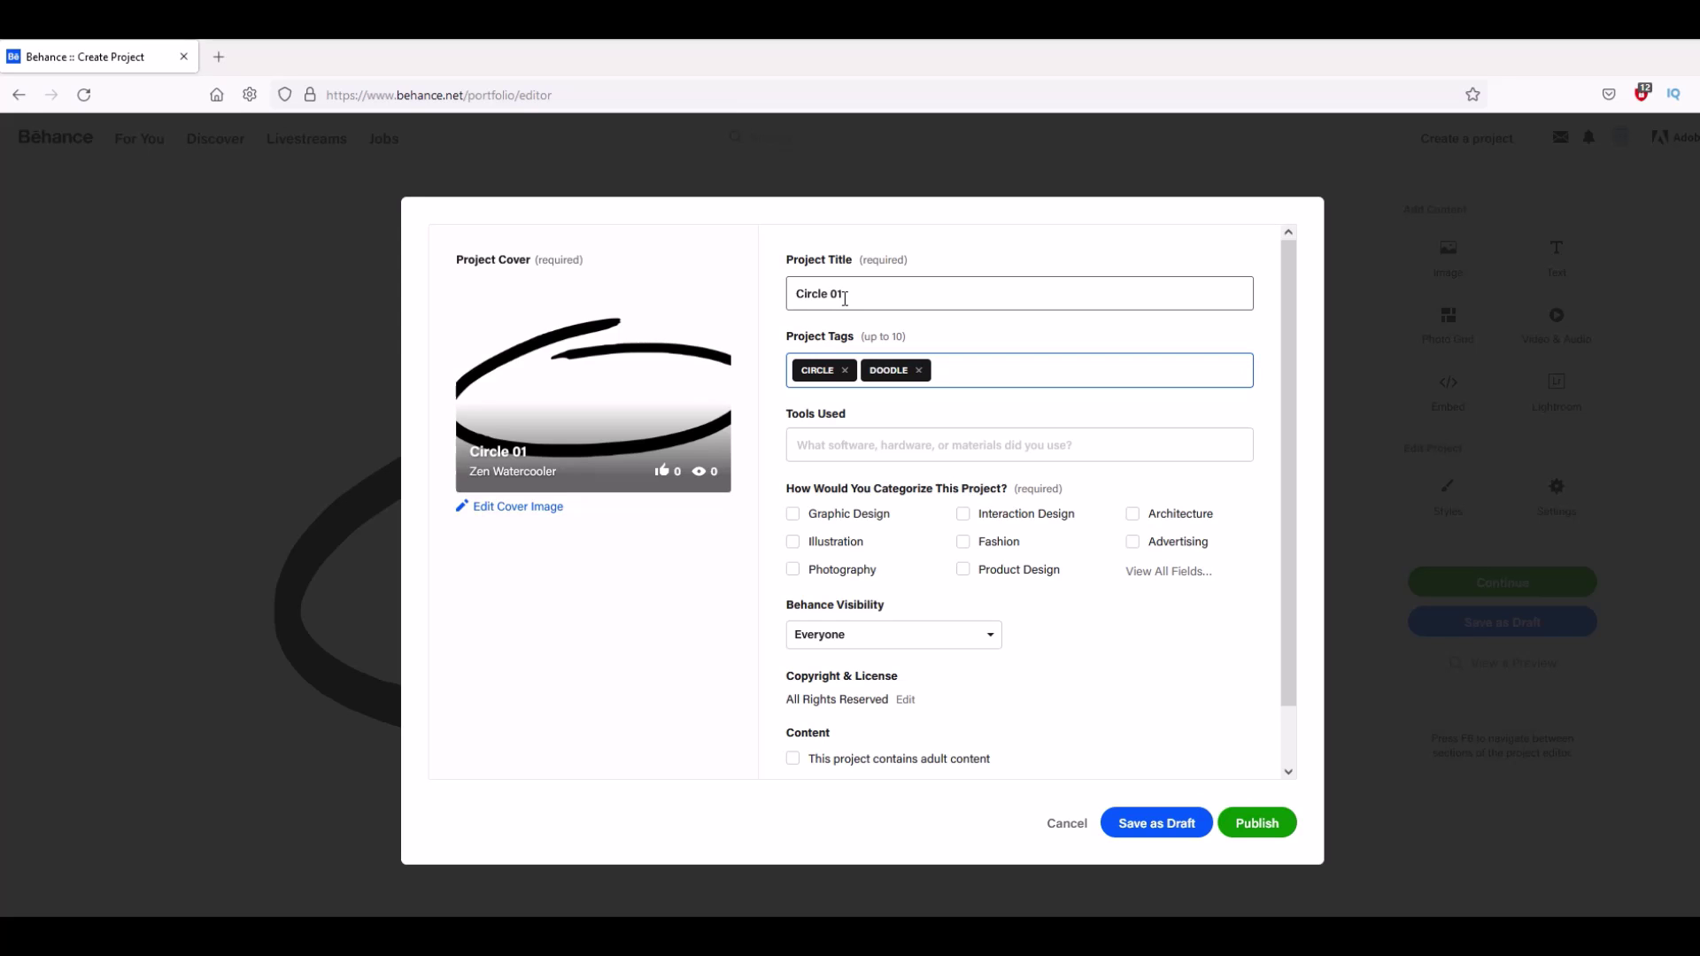
- List Inkscape as the tool, categorize as Graphic Design, keep visibility Everyone, and publish
{"action": "left_click", "coordinate": [912, 444]}
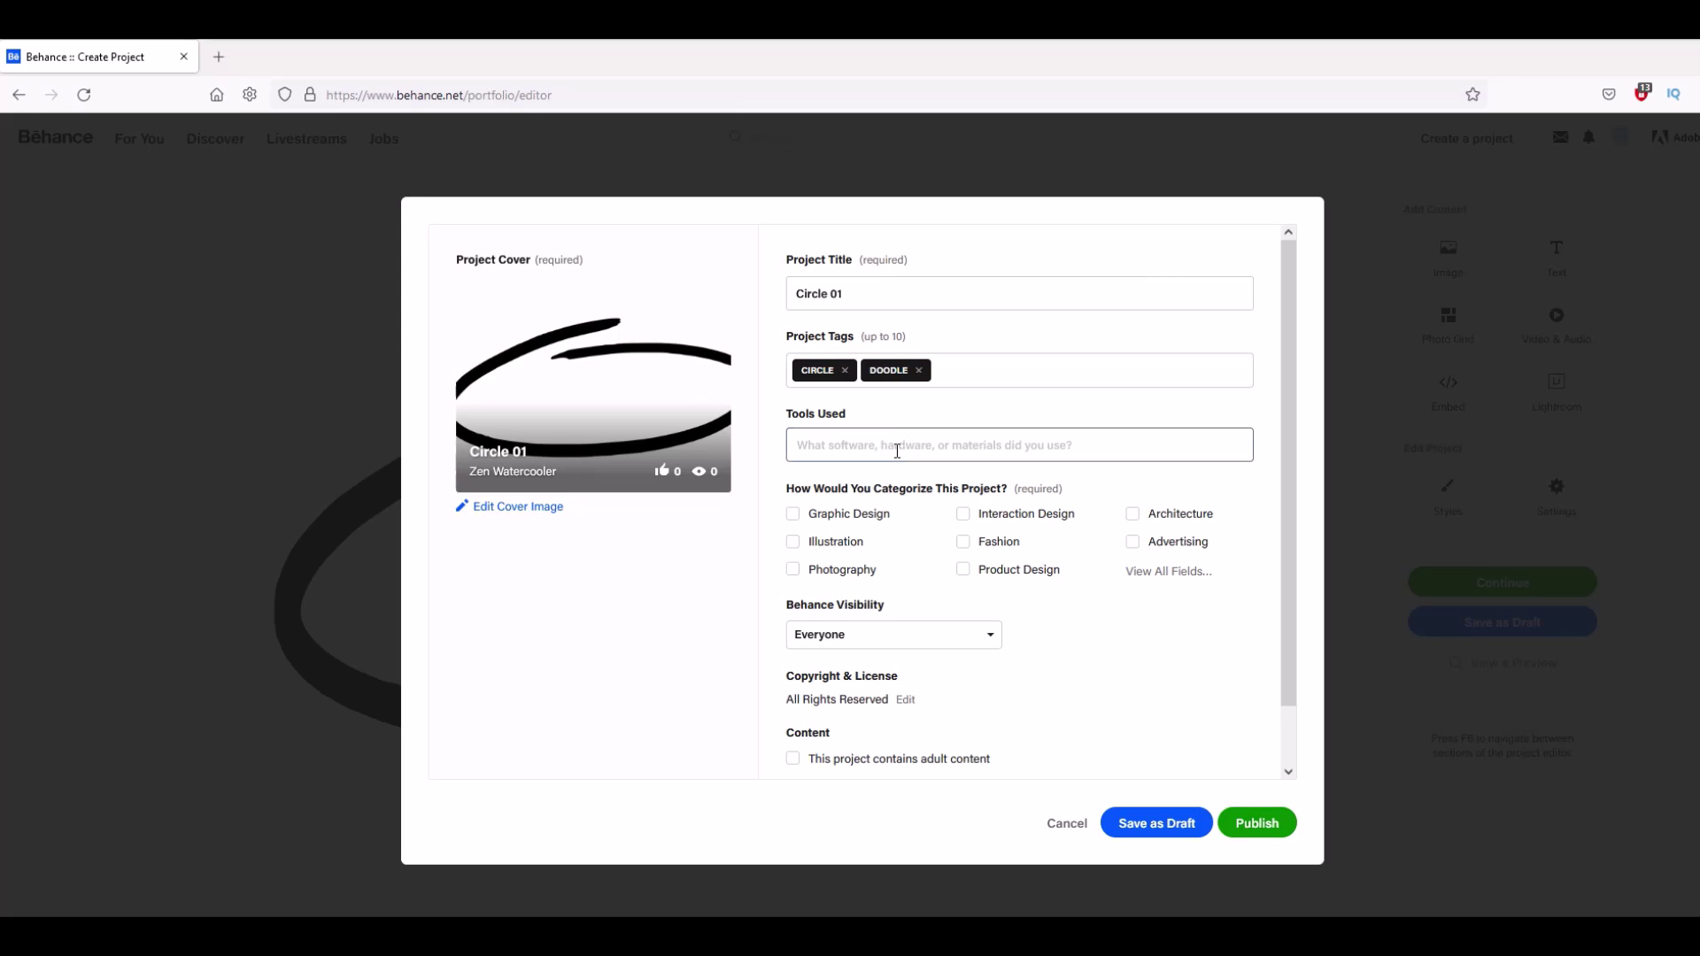
{"action": "left_click", "coordinate": [897, 450]}
{"action": "type", "text": "Inkscape"}
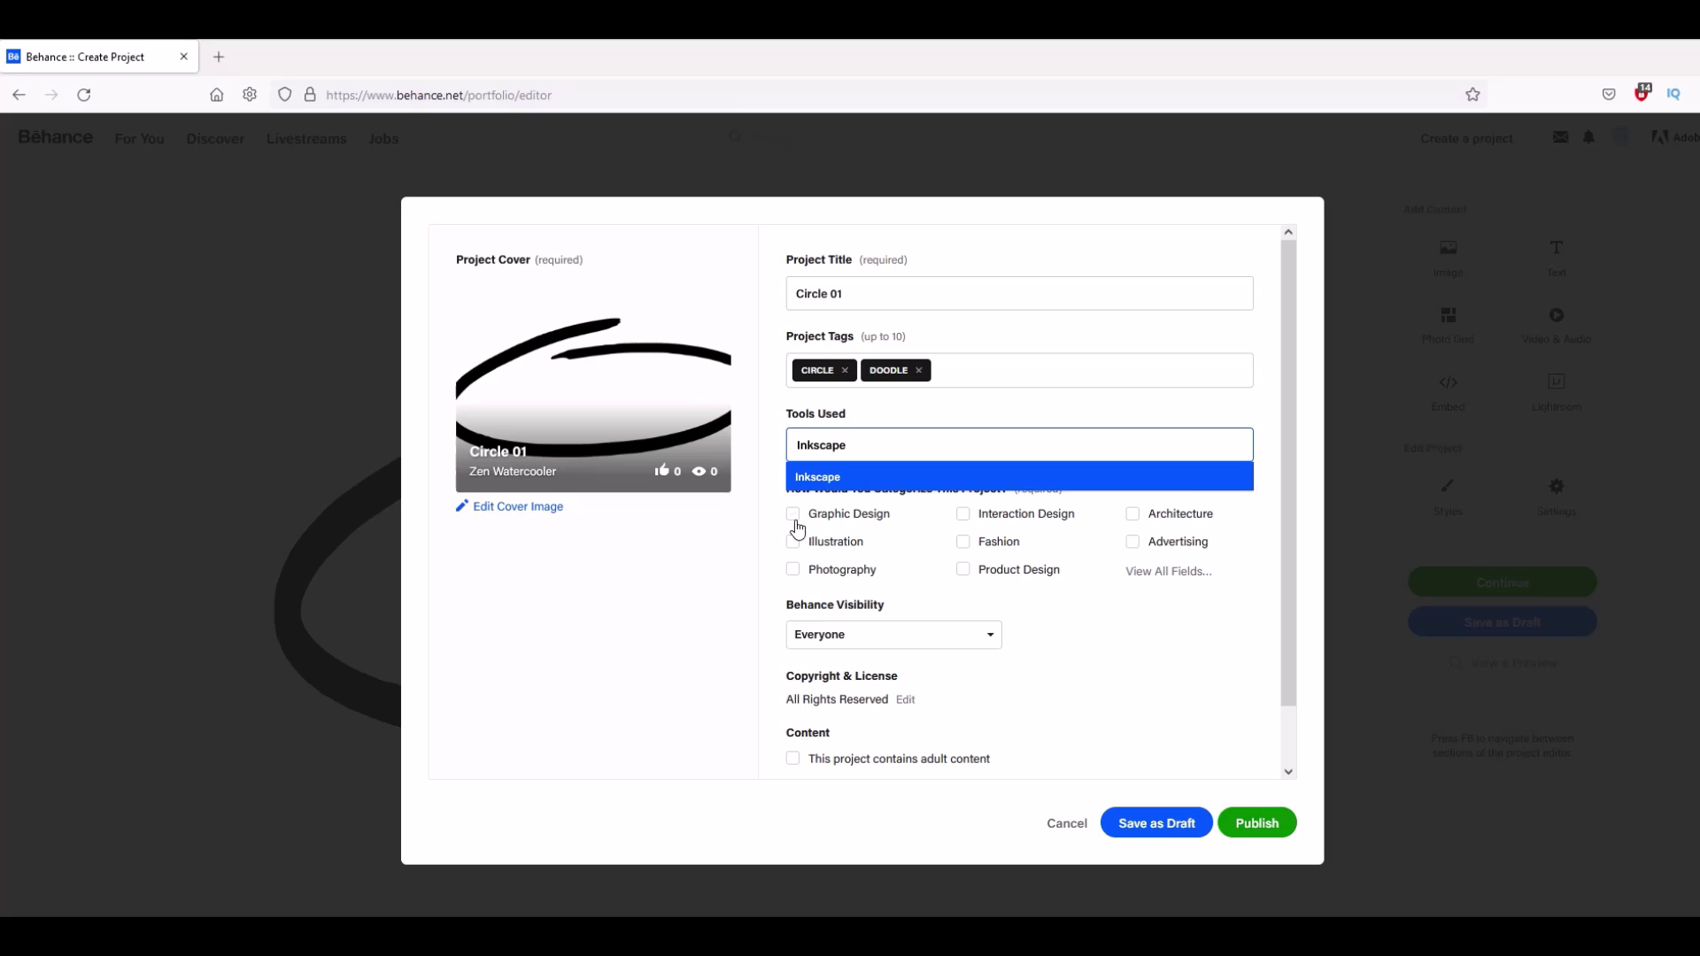
{"action": "left_click", "coordinate": [792, 518]}
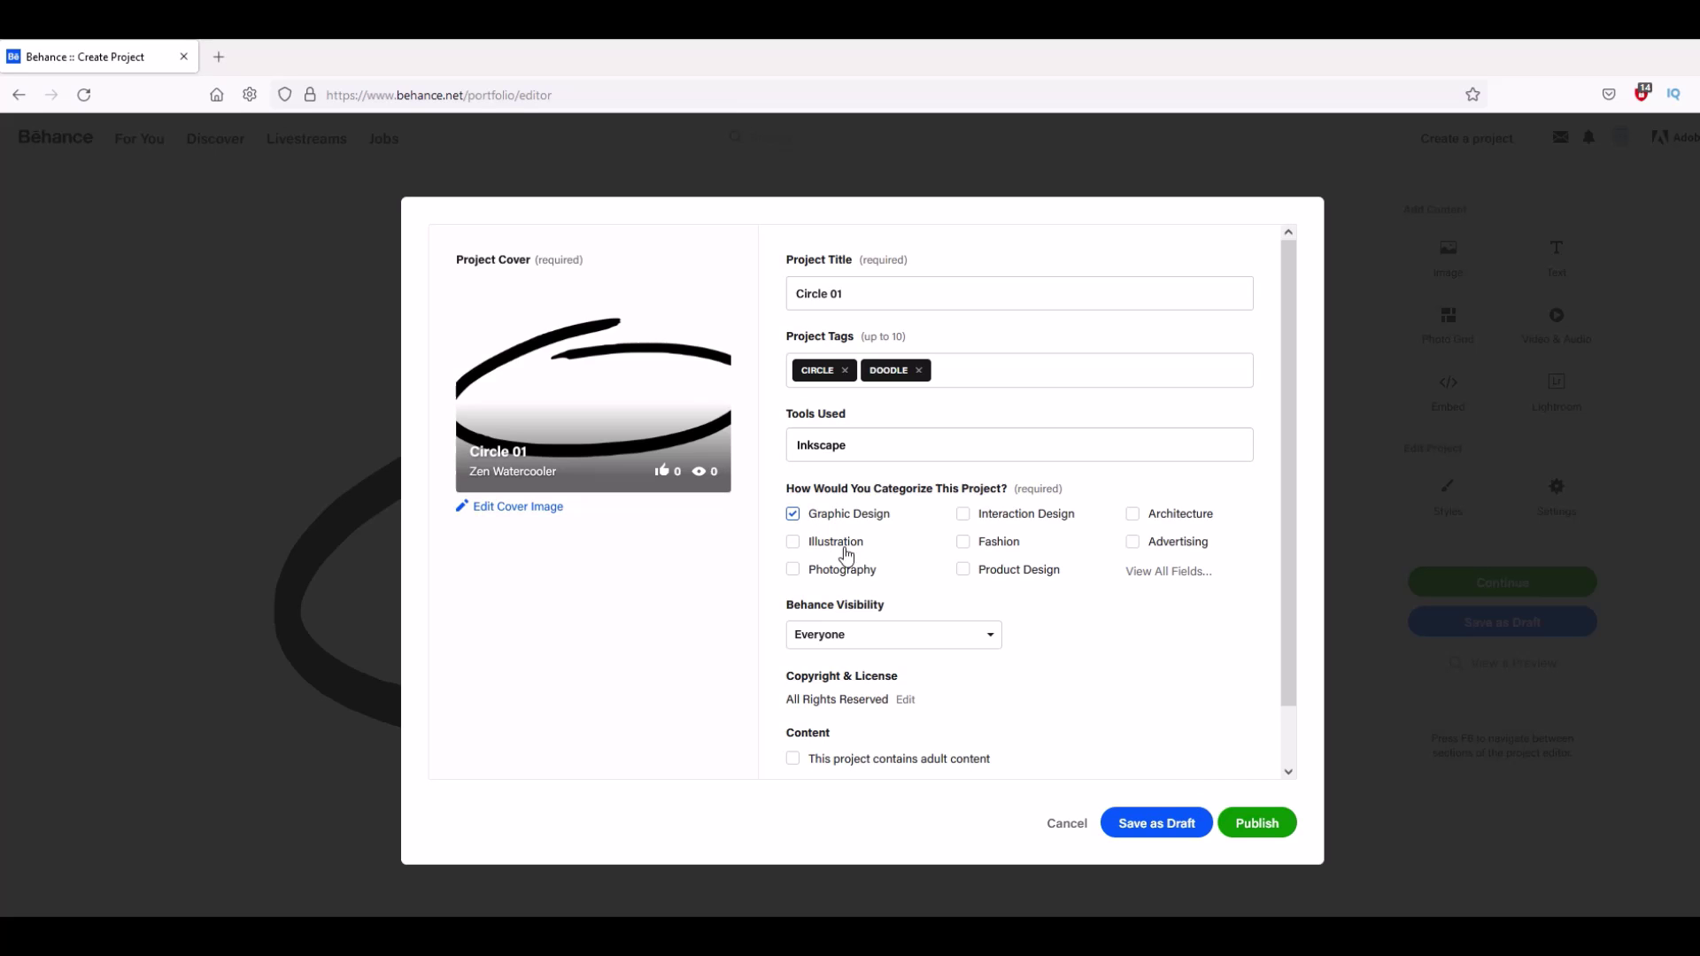
{"action": "left_click", "coordinate": [821, 637]}
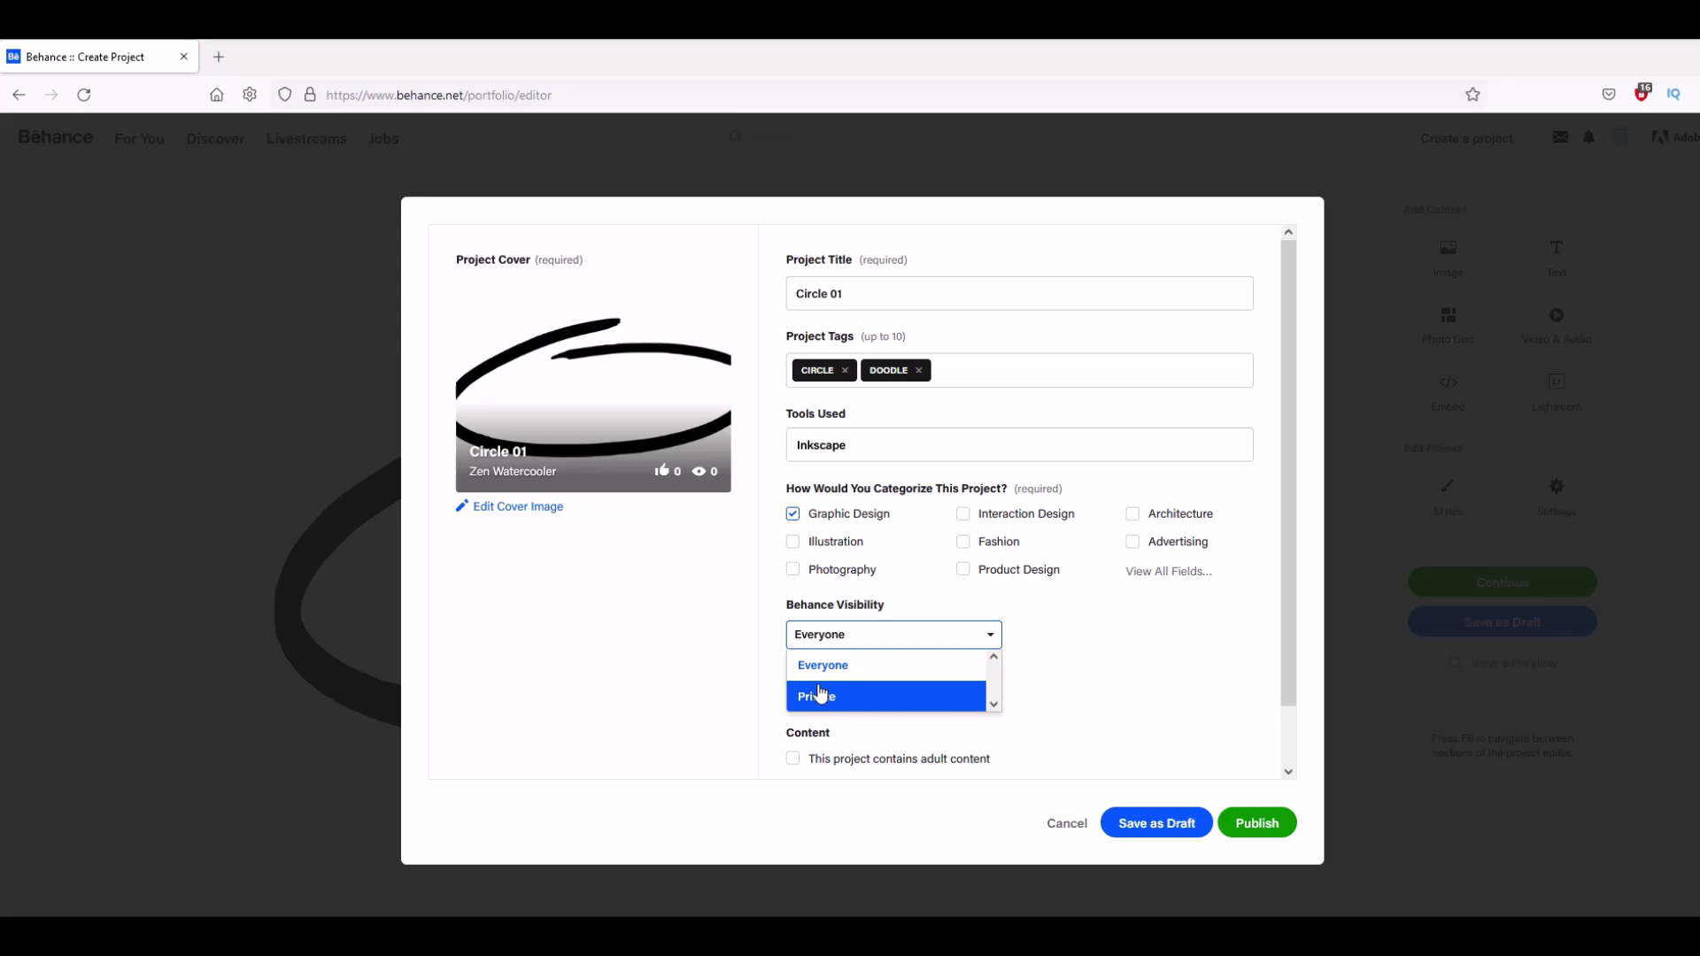
{"action": "left_click", "coordinate": [821, 666]}
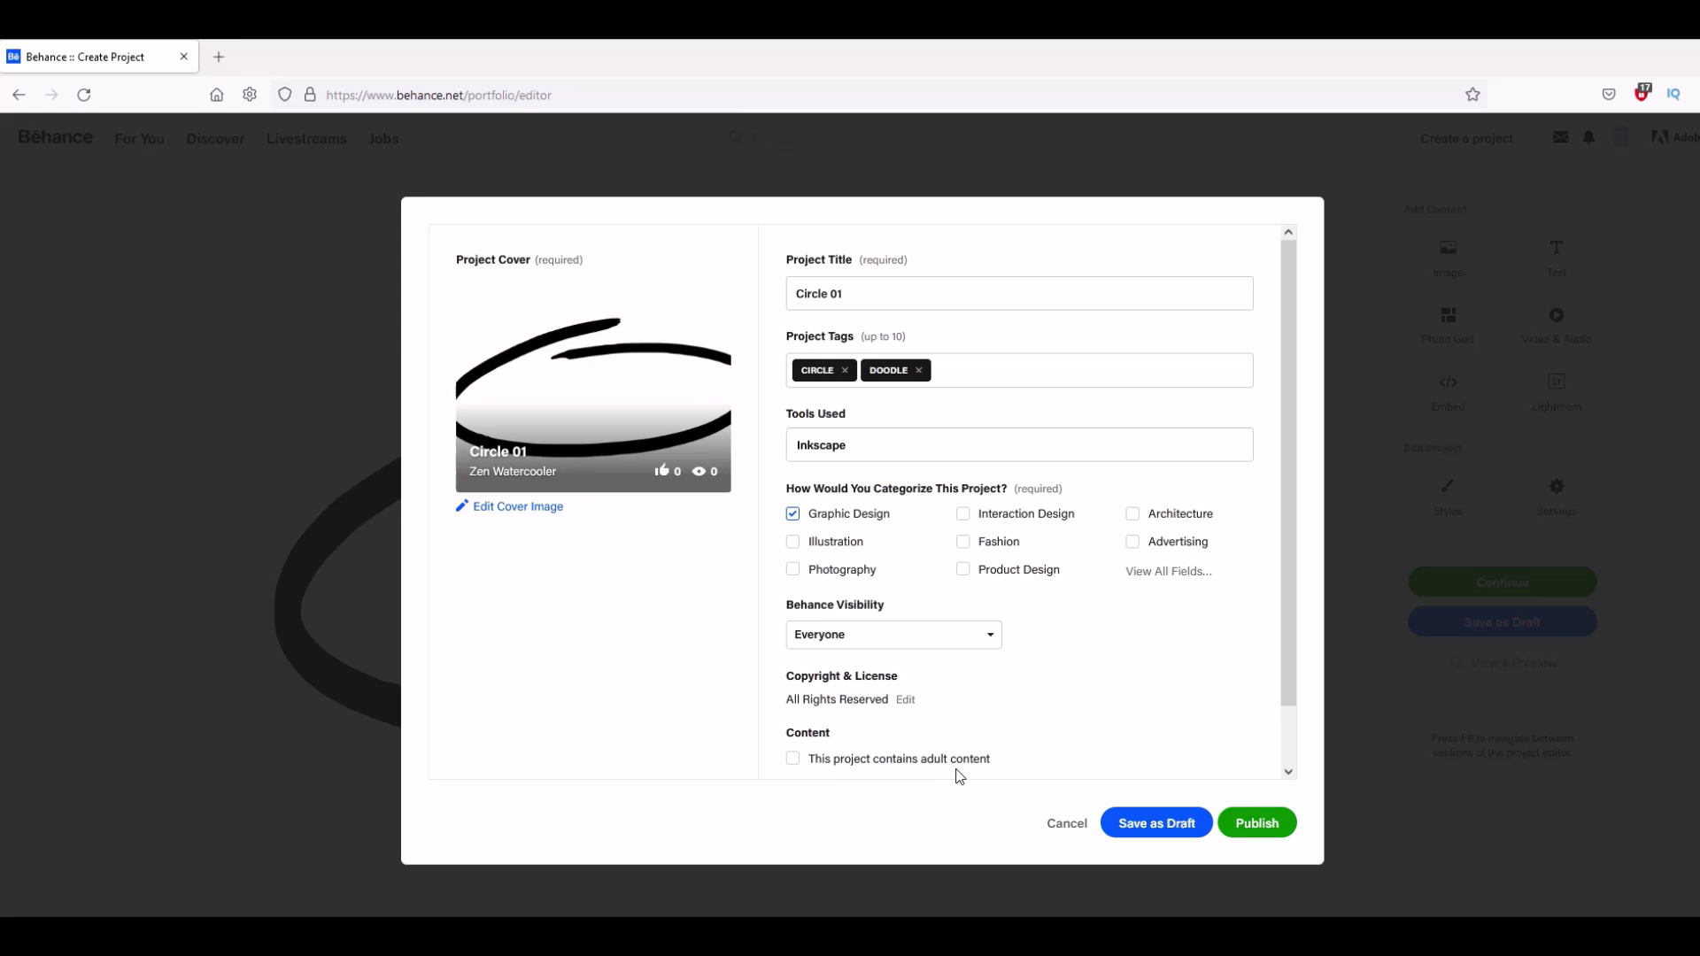
{"action": "left_click", "coordinate": [1252, 828]}
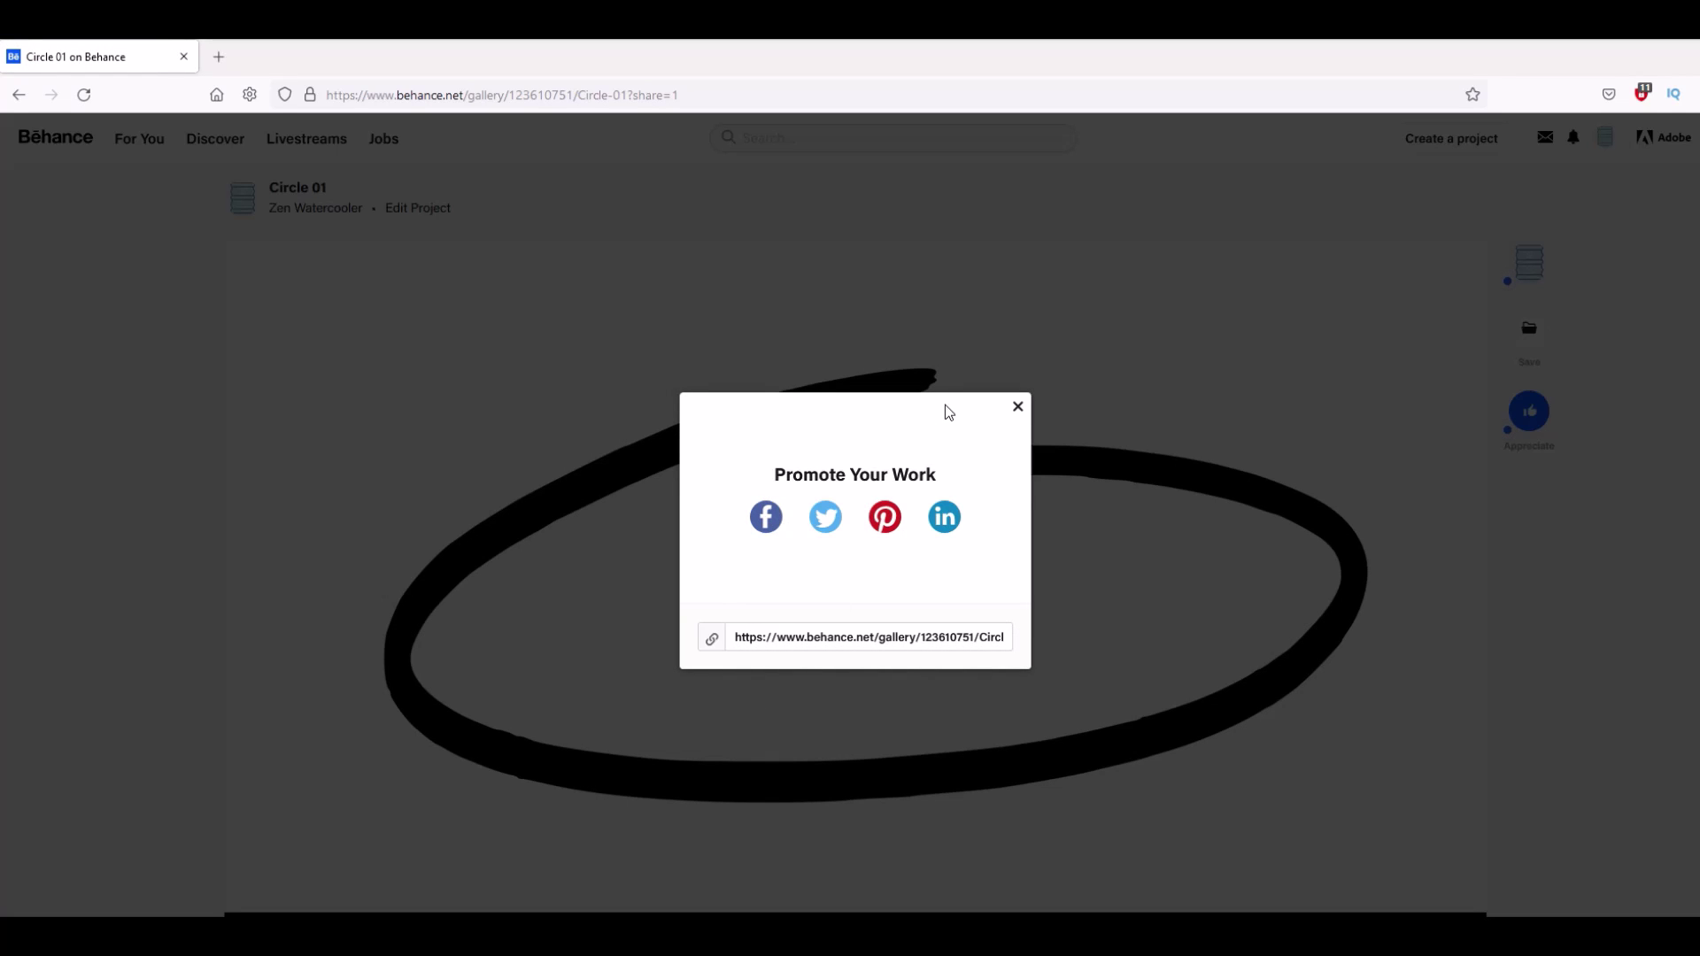
- Dismiss the Promote Your Work prompt and reopen the published Circle 01 project for editing
{"action": "left_click", "coordinate": [1018, 407]}
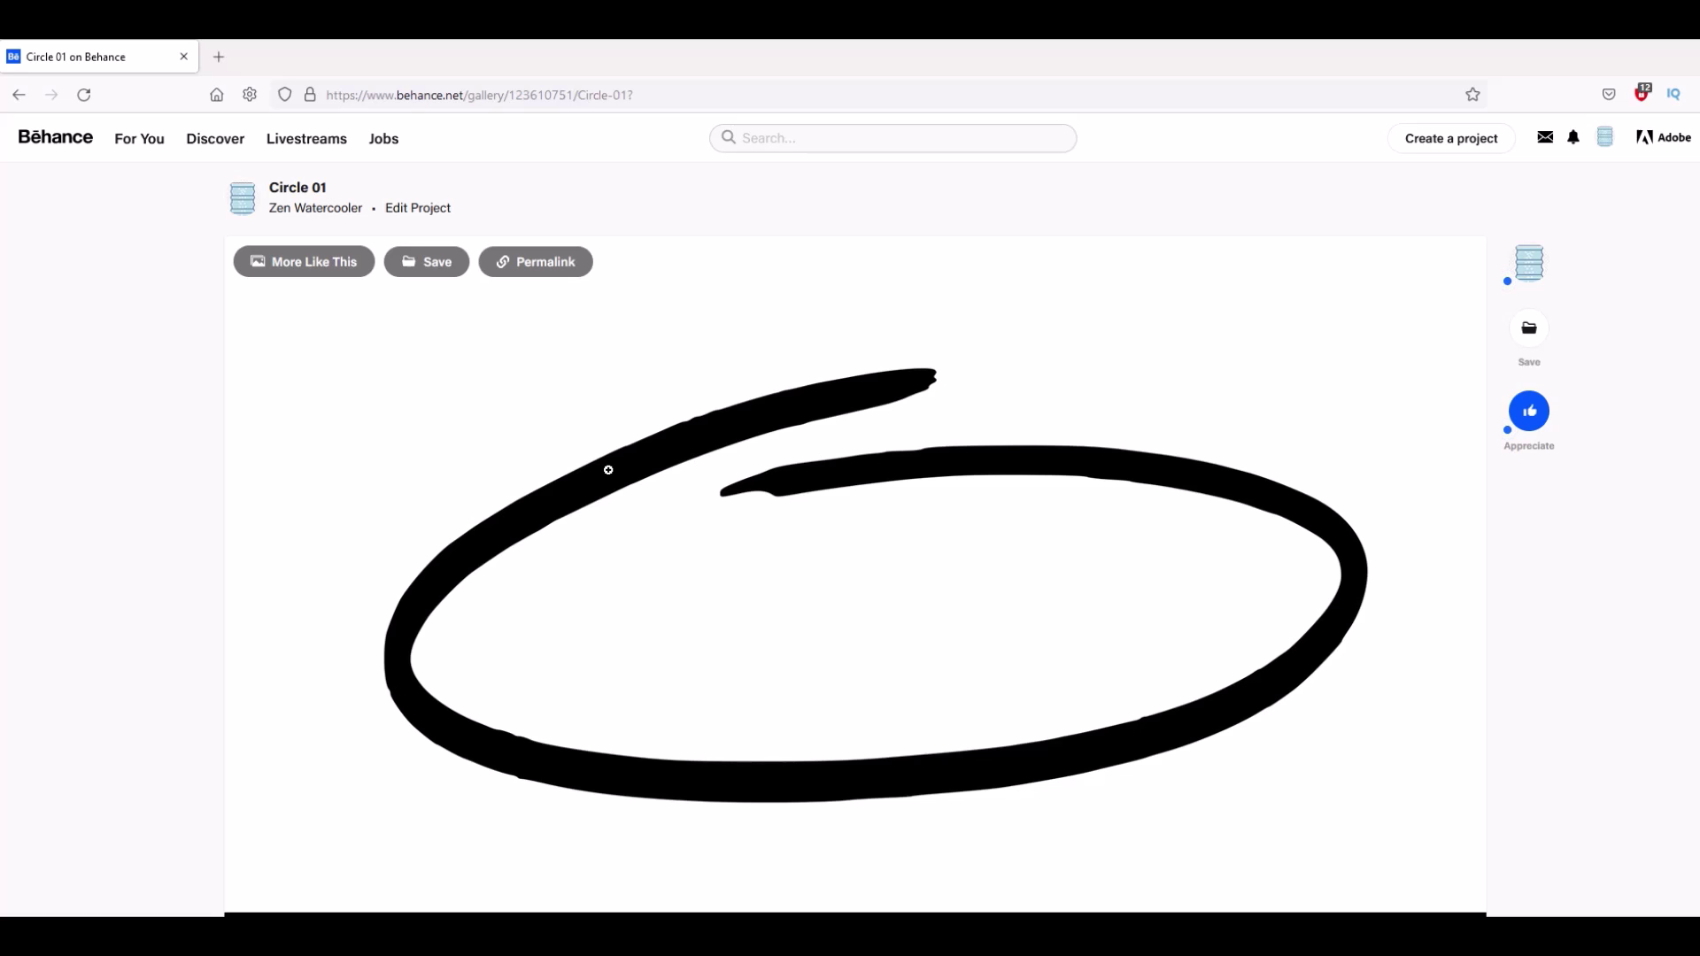
{"action": "scroll", "coordinate": [609, 469], "scroll_direction": "down", "scroll_amount": 3}
{"action": "scroll", "coordinate": [607, 466], "scroll_direction": "up", "scroll_amount": 3}
{"action": "scroll", "coordinate": [523, 481], "scroll_direction": "down", "scroll_amount": 3}
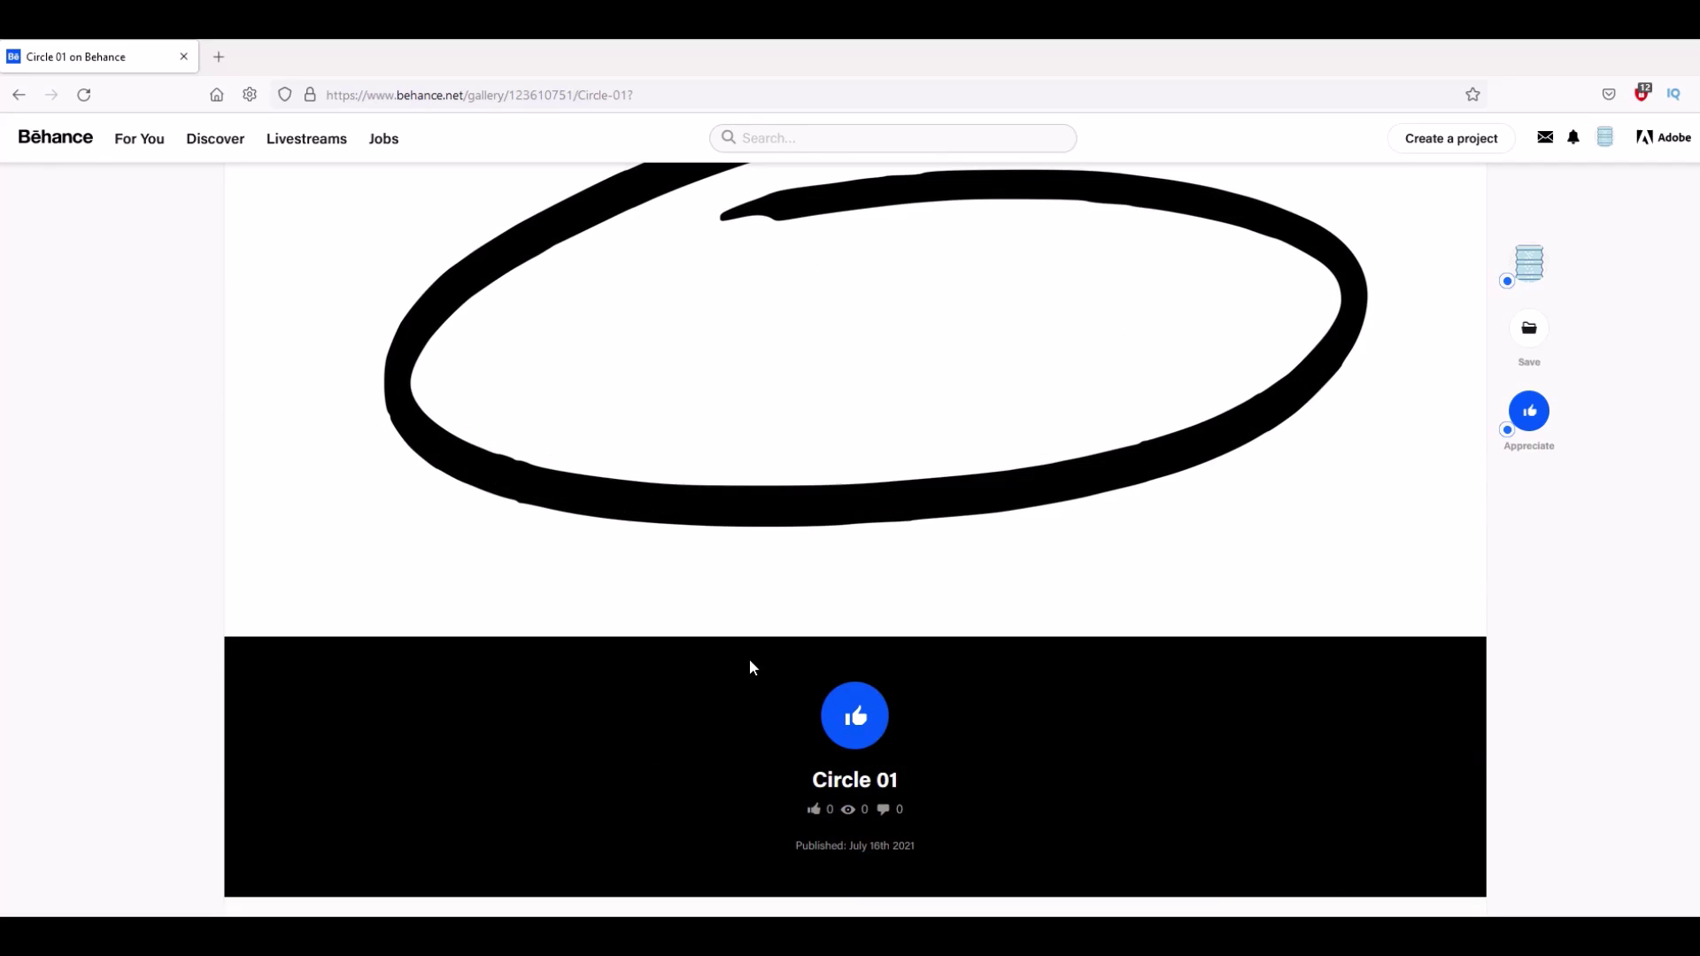
{"action": "scroll", "coordinate": [749, 663], "scroll_direction": "up", "scroll_amount": 3}
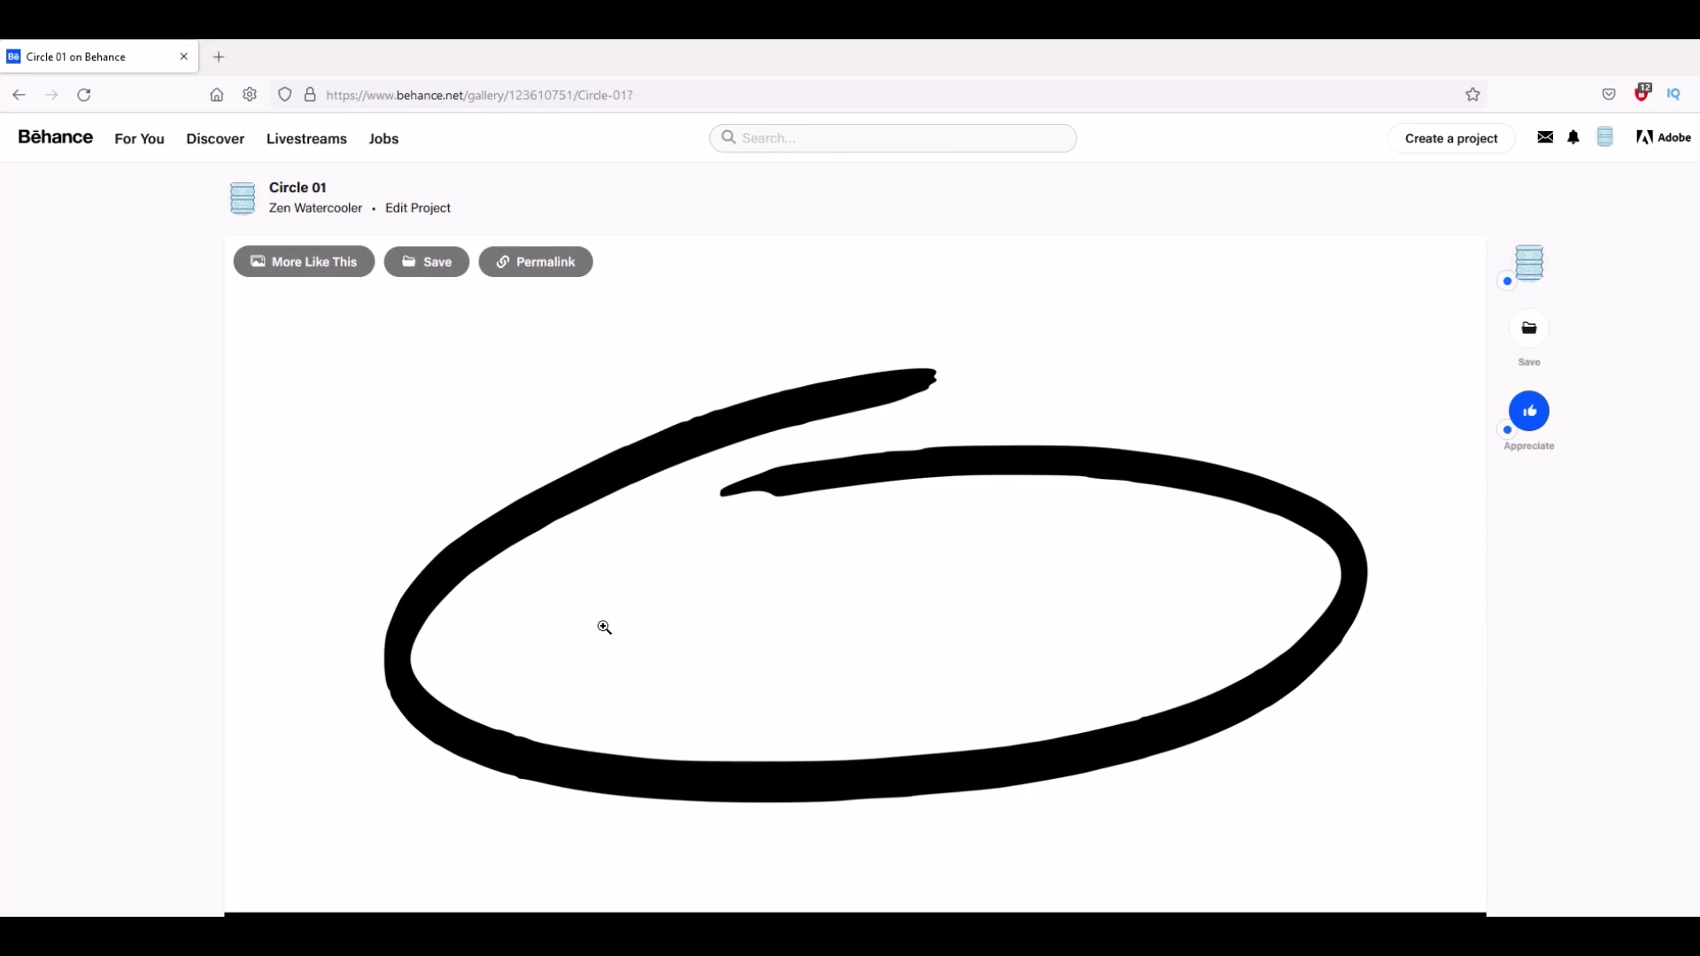
{"action": "mouse_move", "coordinate": [1521, 272]}
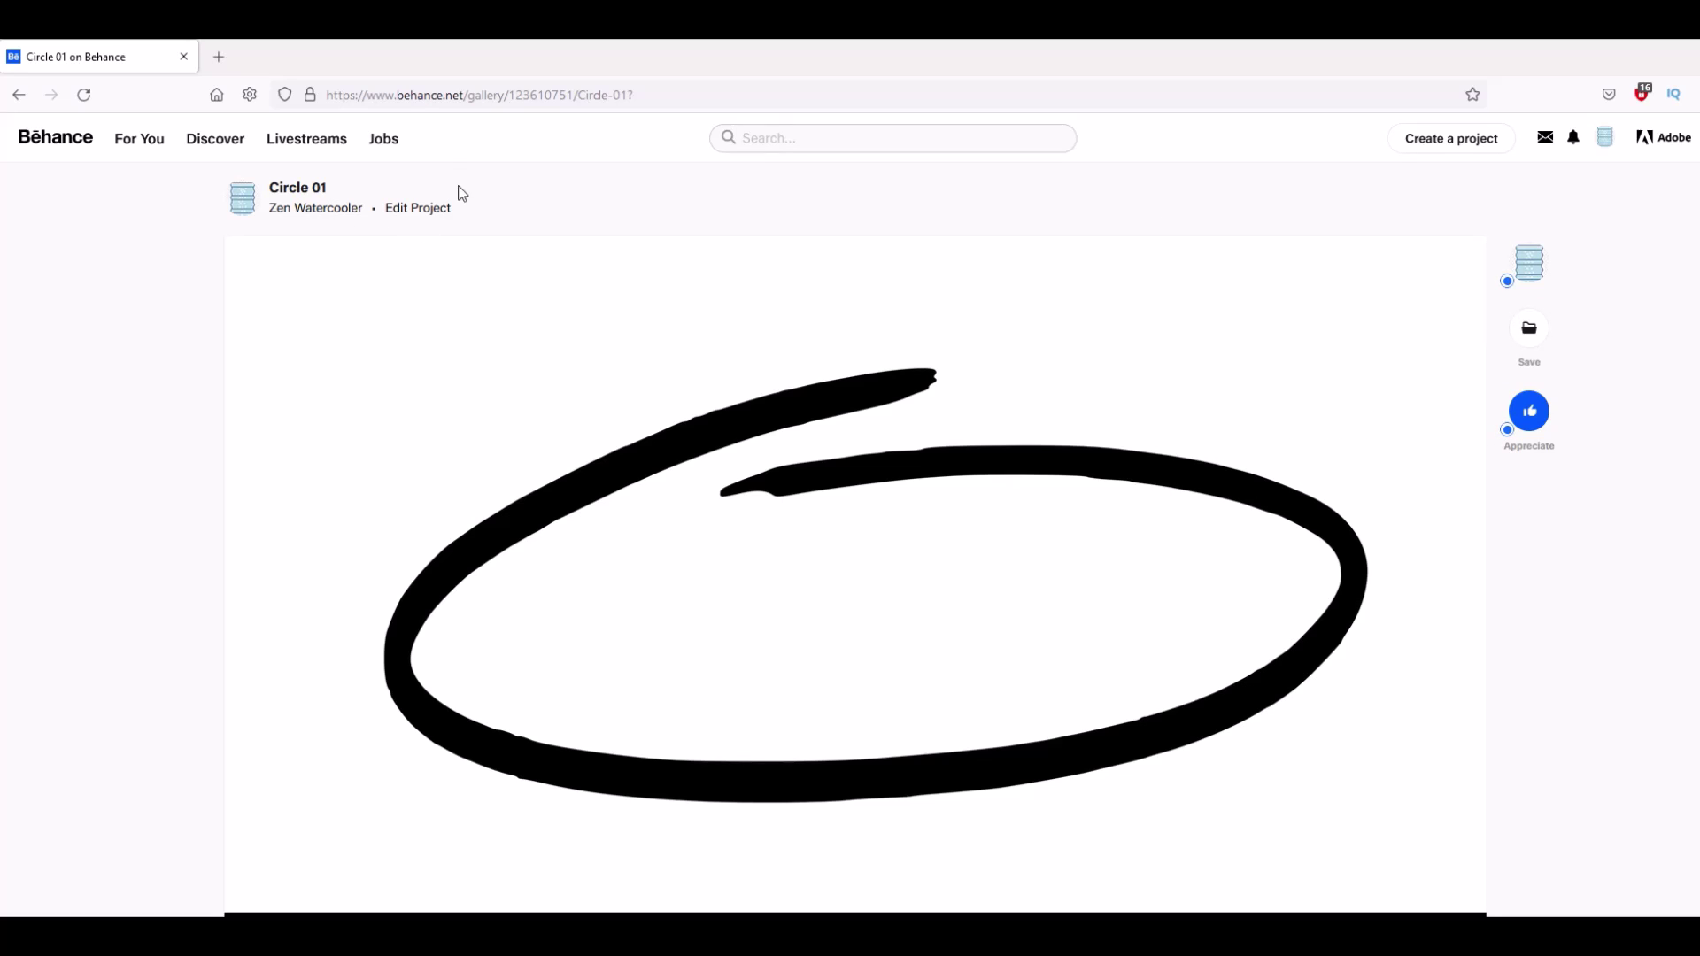
{"action": "left_click", "coordinate": [400, 209]}
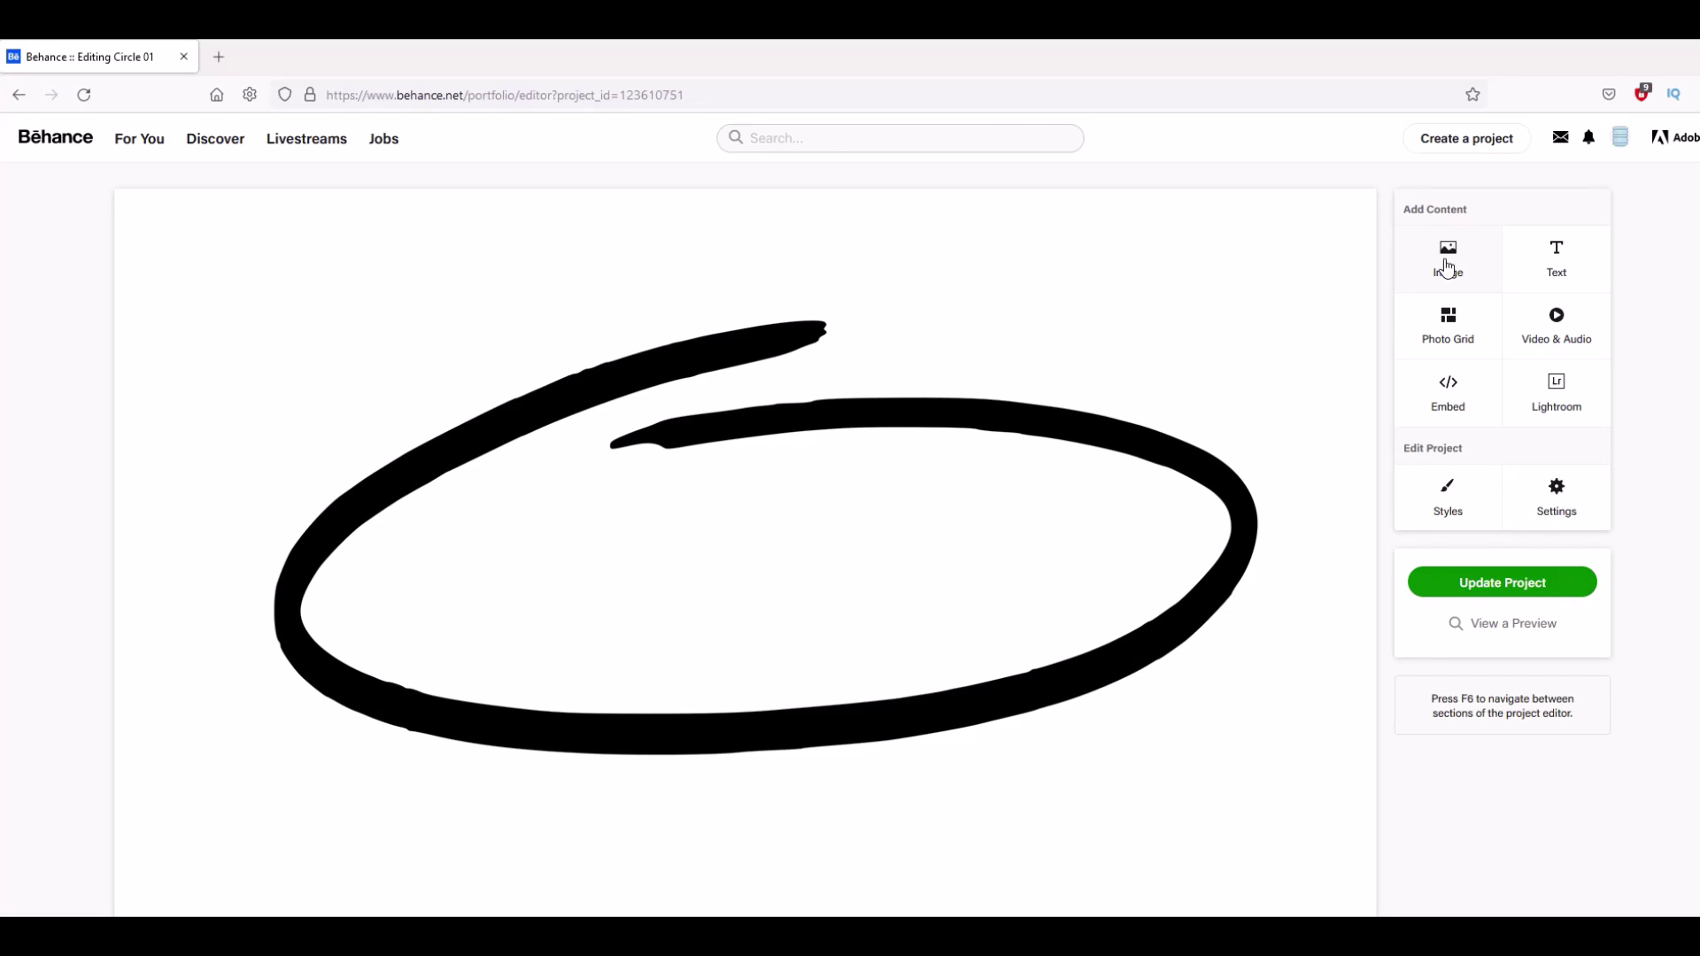
- Upload Circle 02 through Circle 09 into the project and save it with Update Project
{"action": "left_click", "coordinate": [1447, 266]}
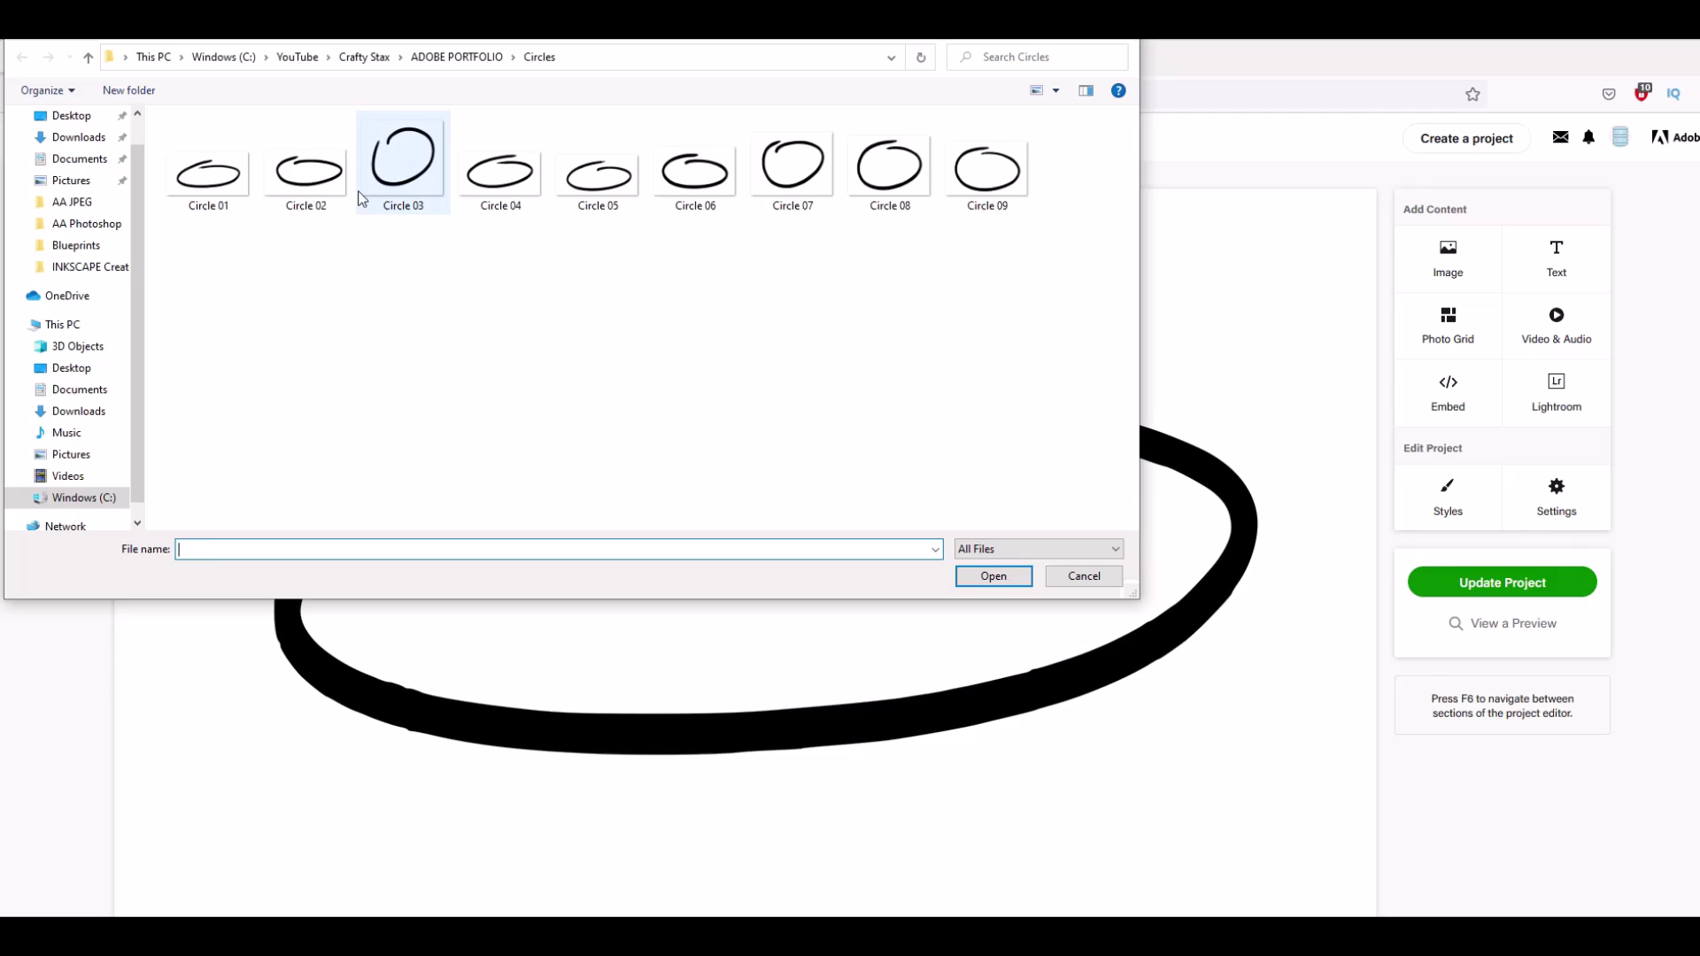
{"action": "left_click", "coordinate": [319, 188]}
{"action": "key", "text": "shift+Right"}
{"action": "key", "text": "shift+Right"}
{"action": "key", "text": "shift+Right"}
{"action": "key", "text": "shift+Right"}
{"action": "key", "text": "shift+Right"}
{"action": "key", "text": "shift+Right"}
{"action": "key", "text": "shift+Right"}
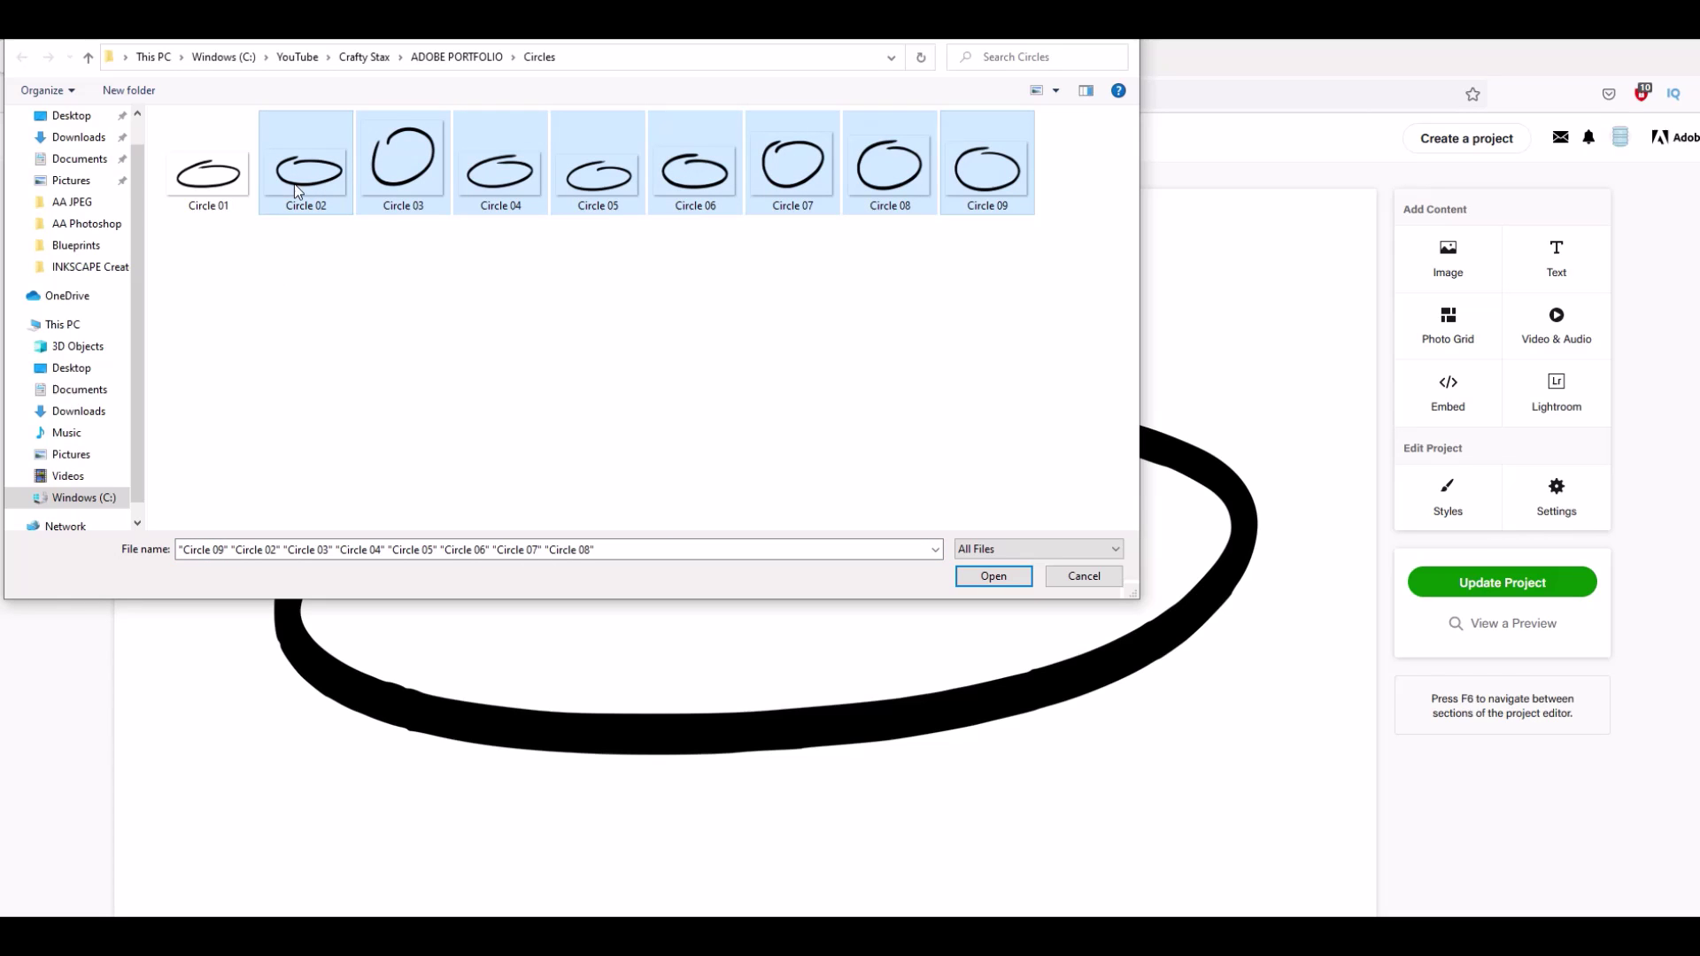
{"action": "left_click", "coordinate": [992, 577]}
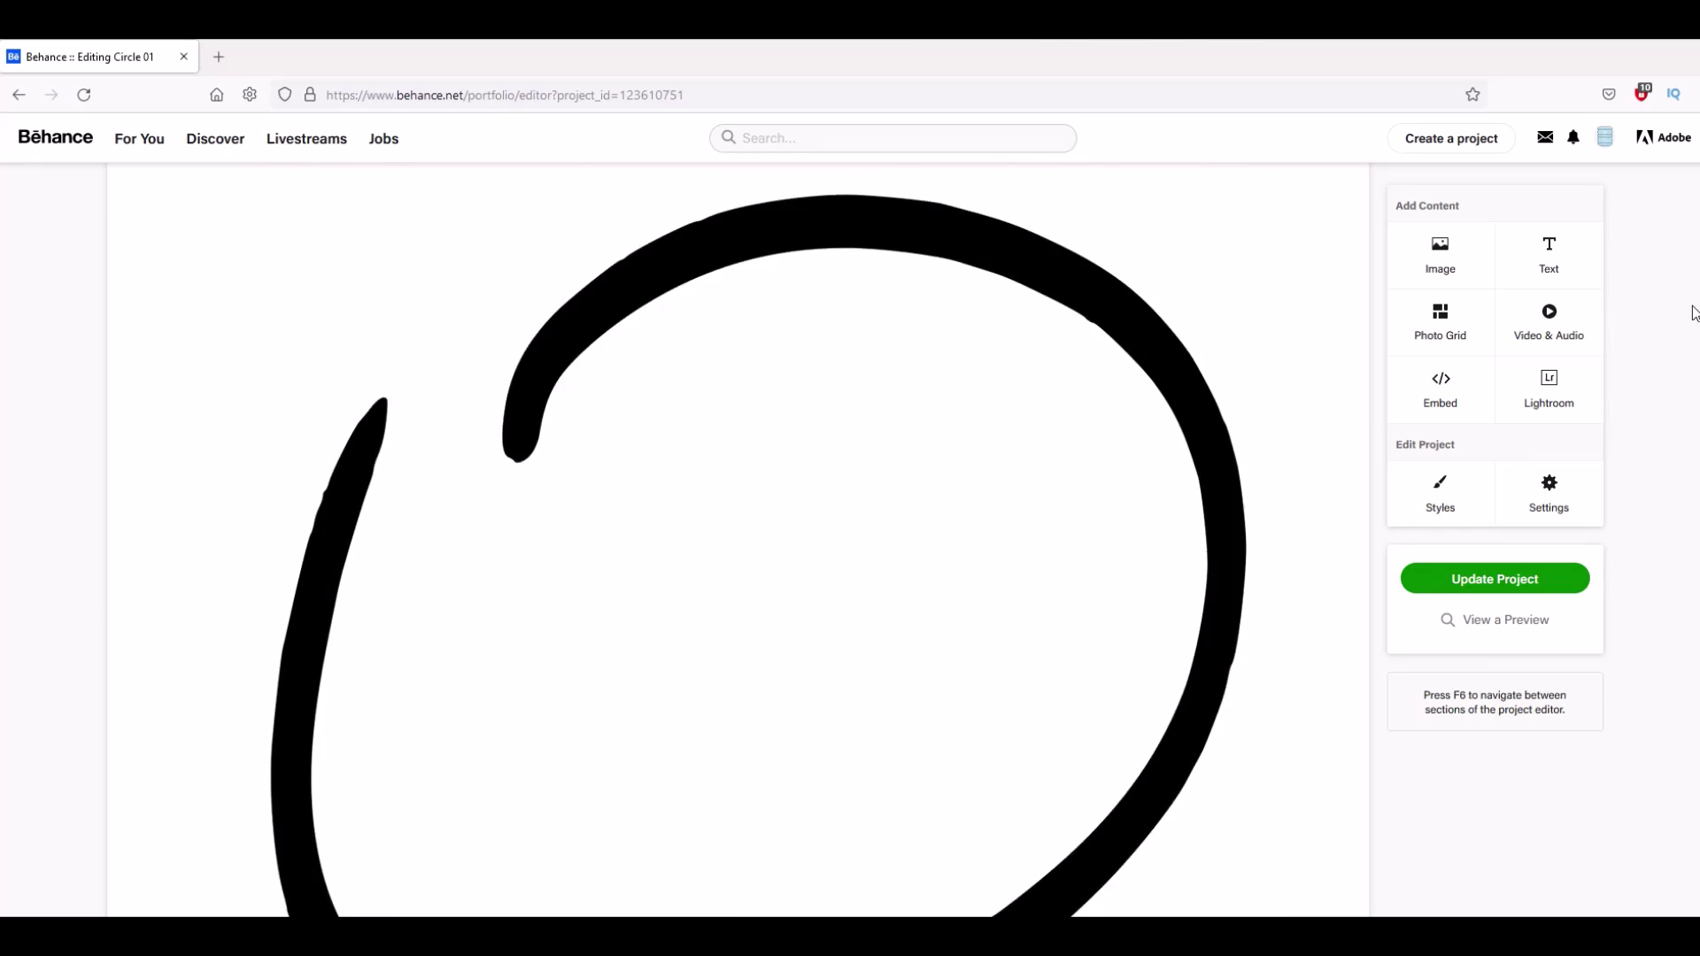
{"action": "left_click", "coordinate": [1507, 581]}
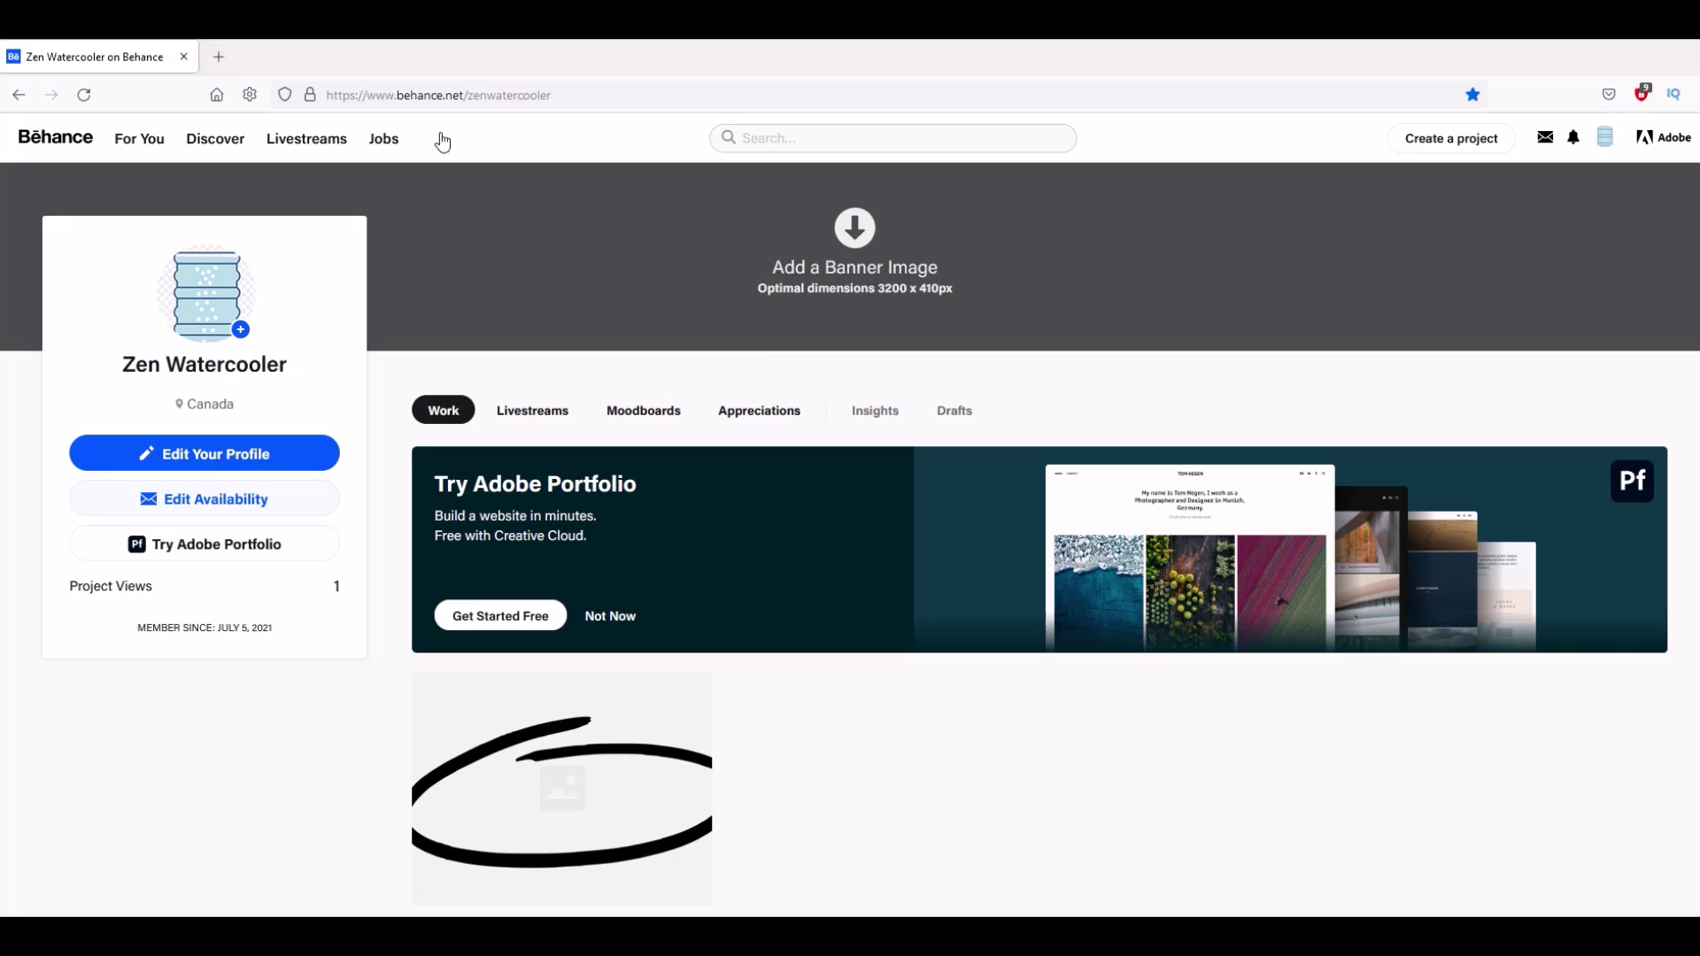
- Open Circle 01 from the profile's Work section, view its circle images, and return to the profile
{"action": "scroll", "coordinate": [457, 748], "scroll_direction": "down", "scroll_amount": 1}
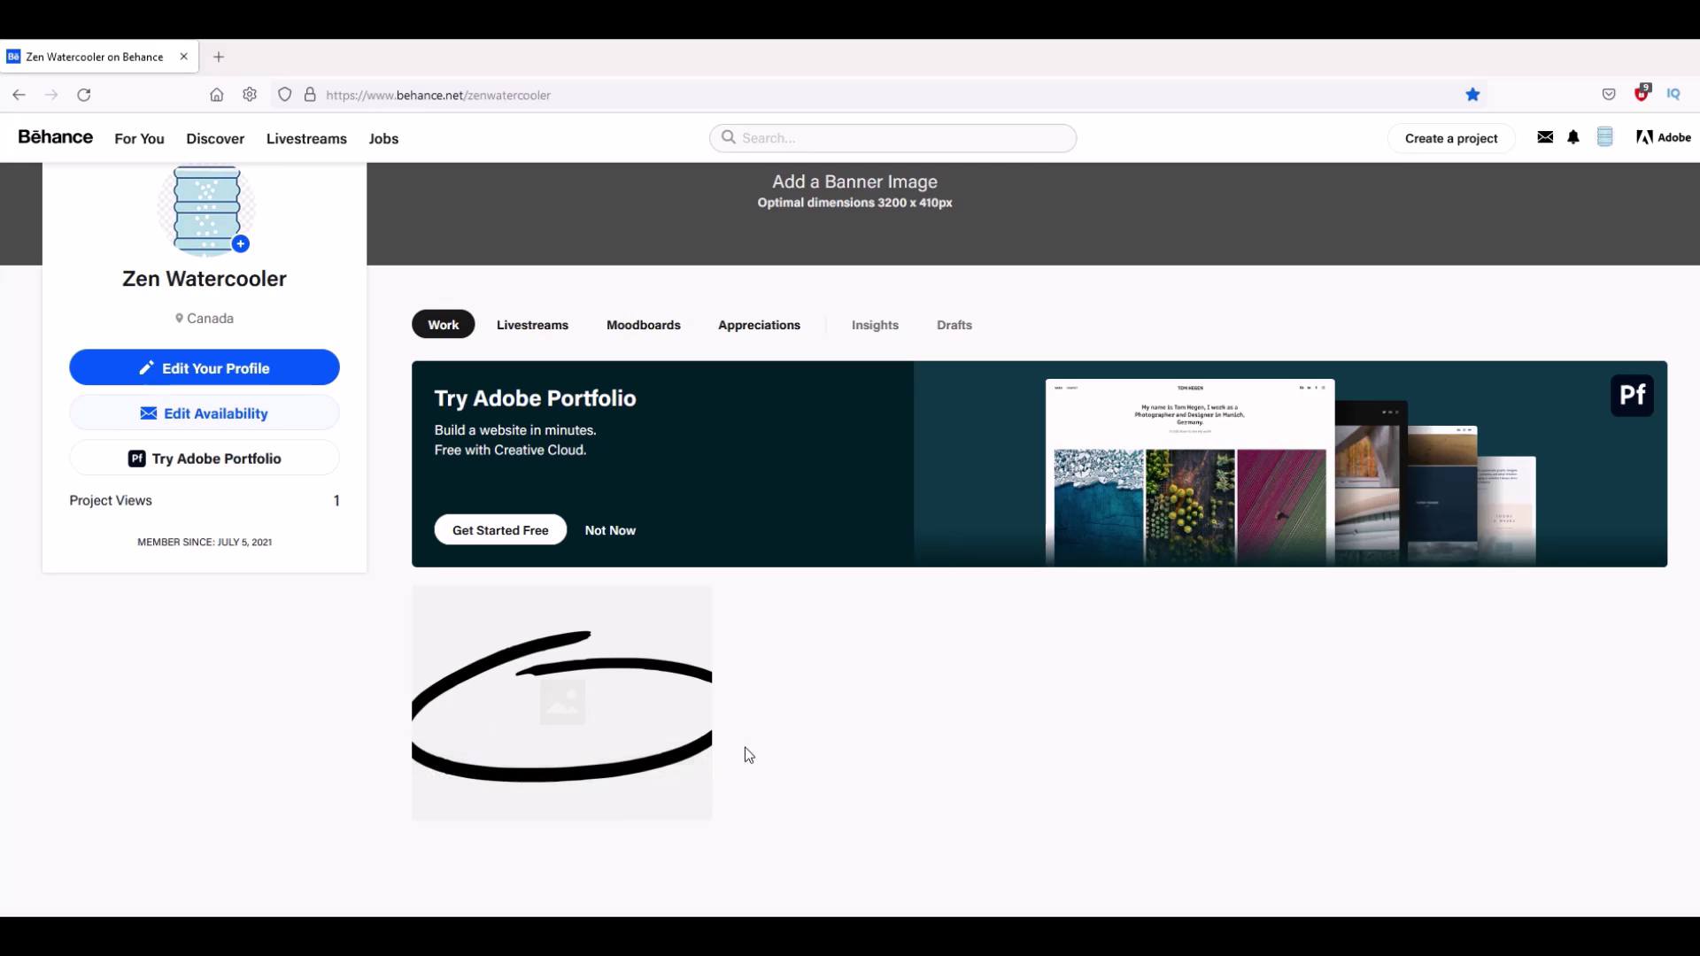
{"action": "left_click", "coordinate": [506, 723]}
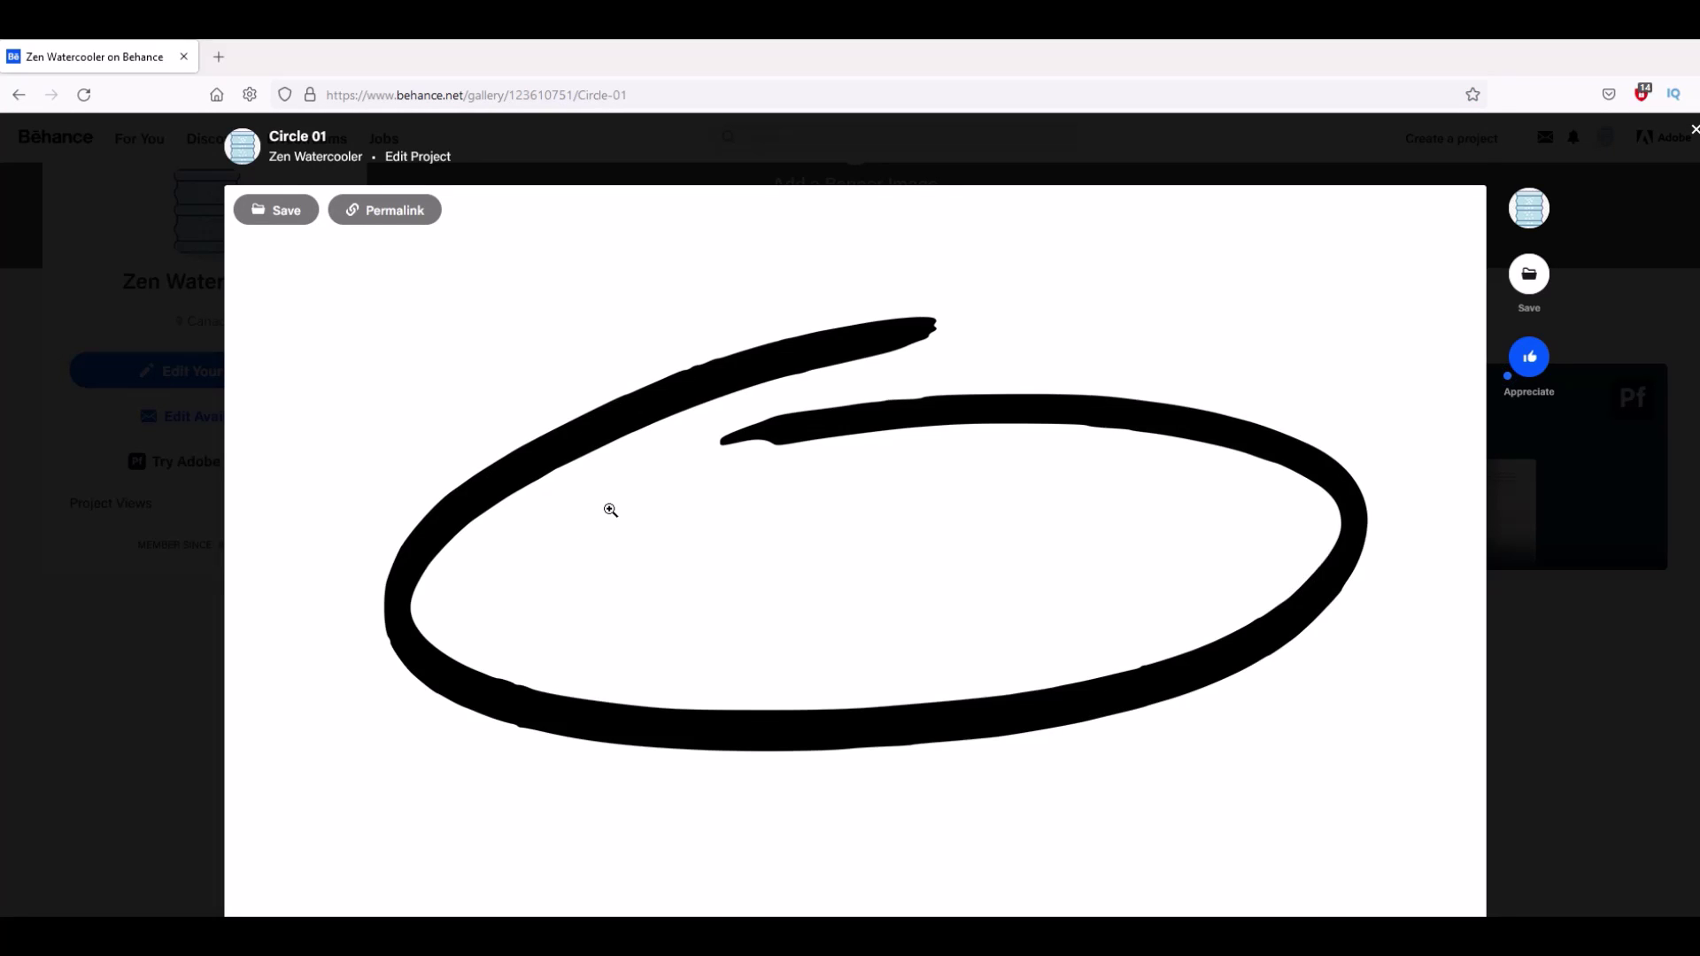
{"action": "scroll", "coordinate": [607, 505], "scroll_direction": "down", "scroll_amount": 4}
{"action": "scroll", "coordinate": [611, 512], "scroll_direction": "up", "scroll_amount": 3}
{"action": "scroll", "coordinate": [611, 509], "scroll_direction": "down", "scroll_amount": 20}
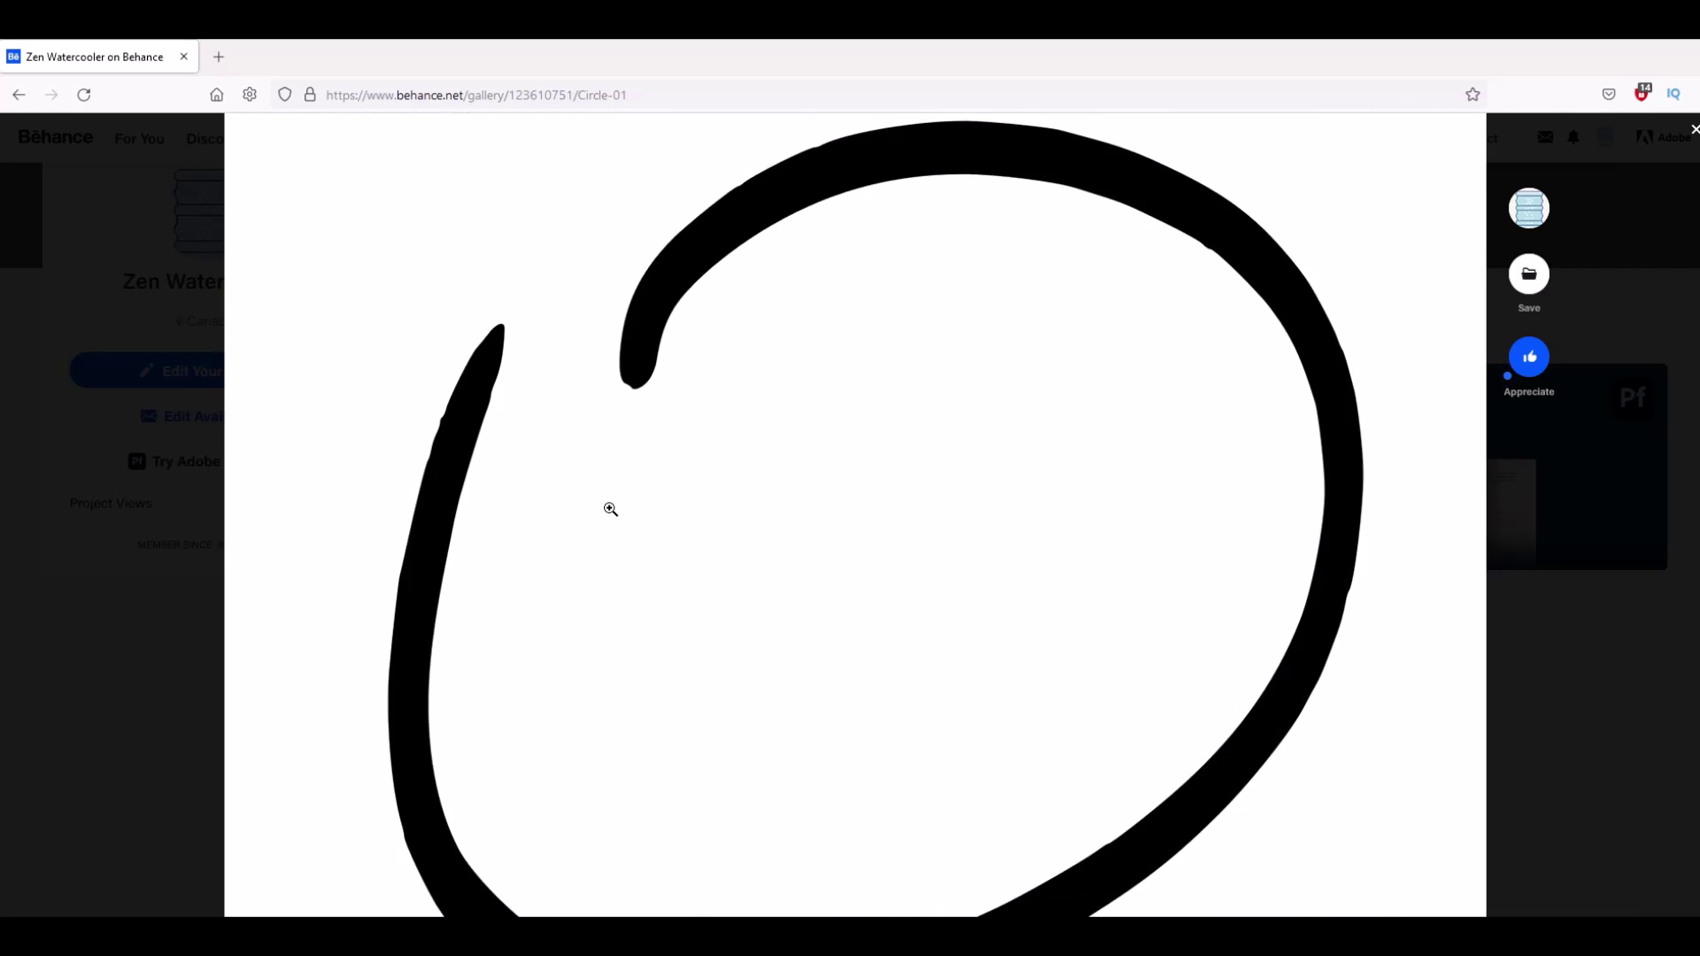
{"action": "scroll", "coordinate": [611, 509], "scroll_direction": "down", "scroll_amount": 10}
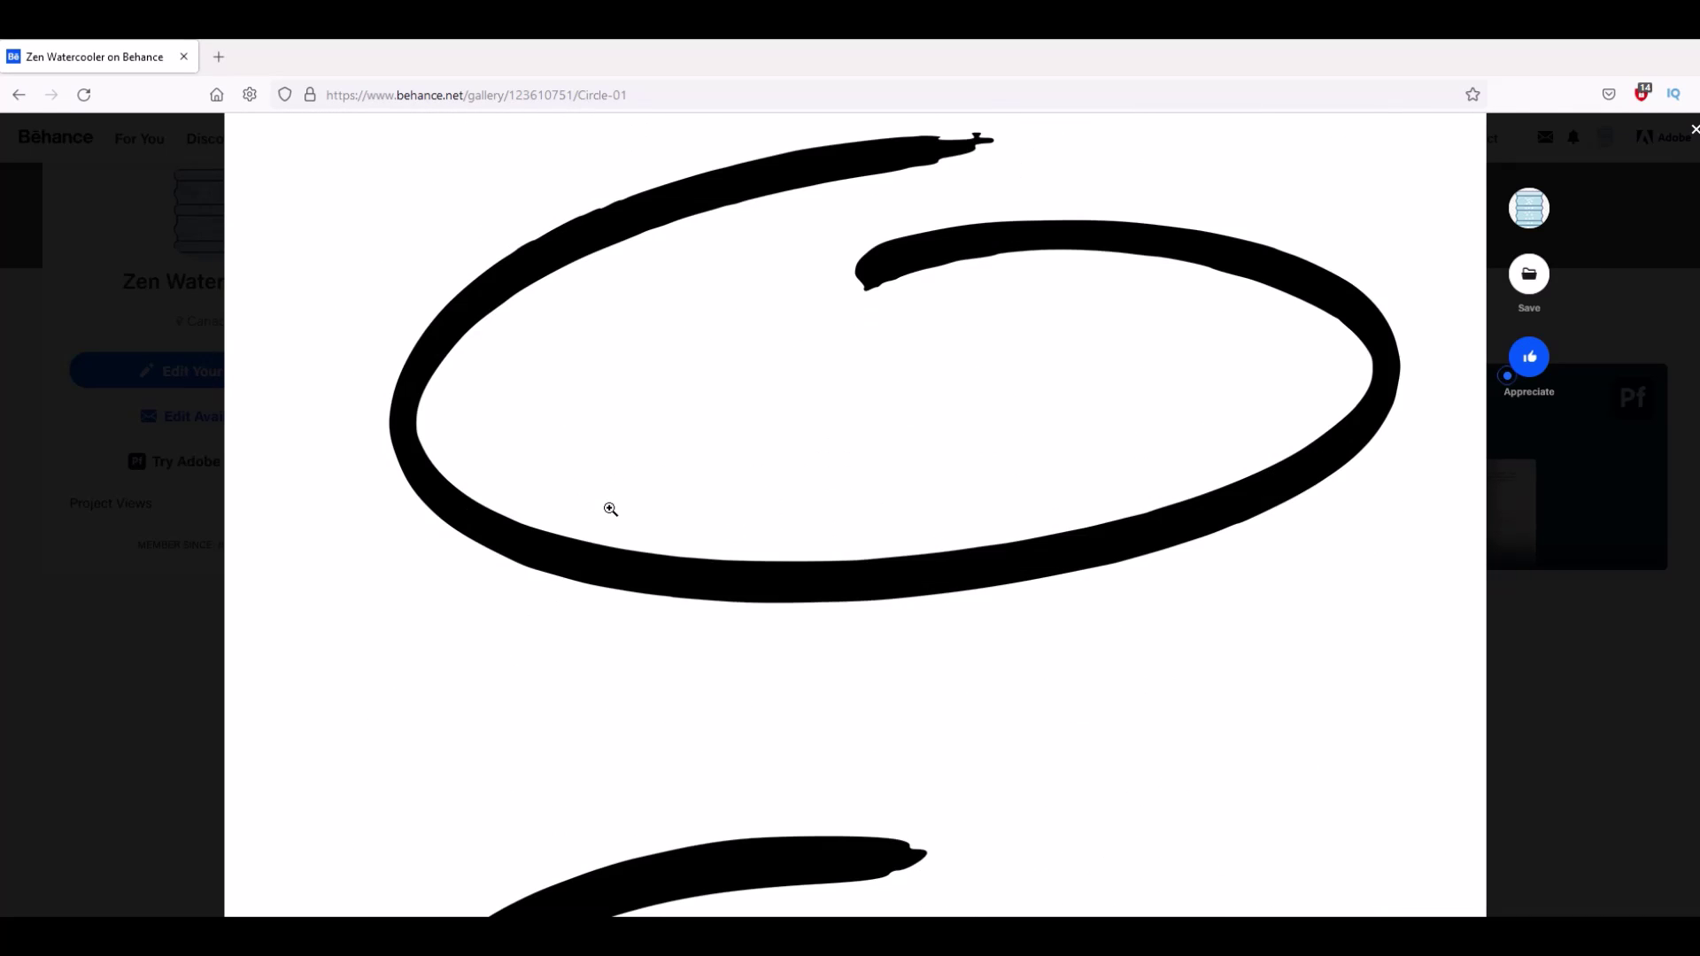
{"action": "scroll", "coordinate": [611, 509], "scroll_direction": "up", "scroll_amount": 5}
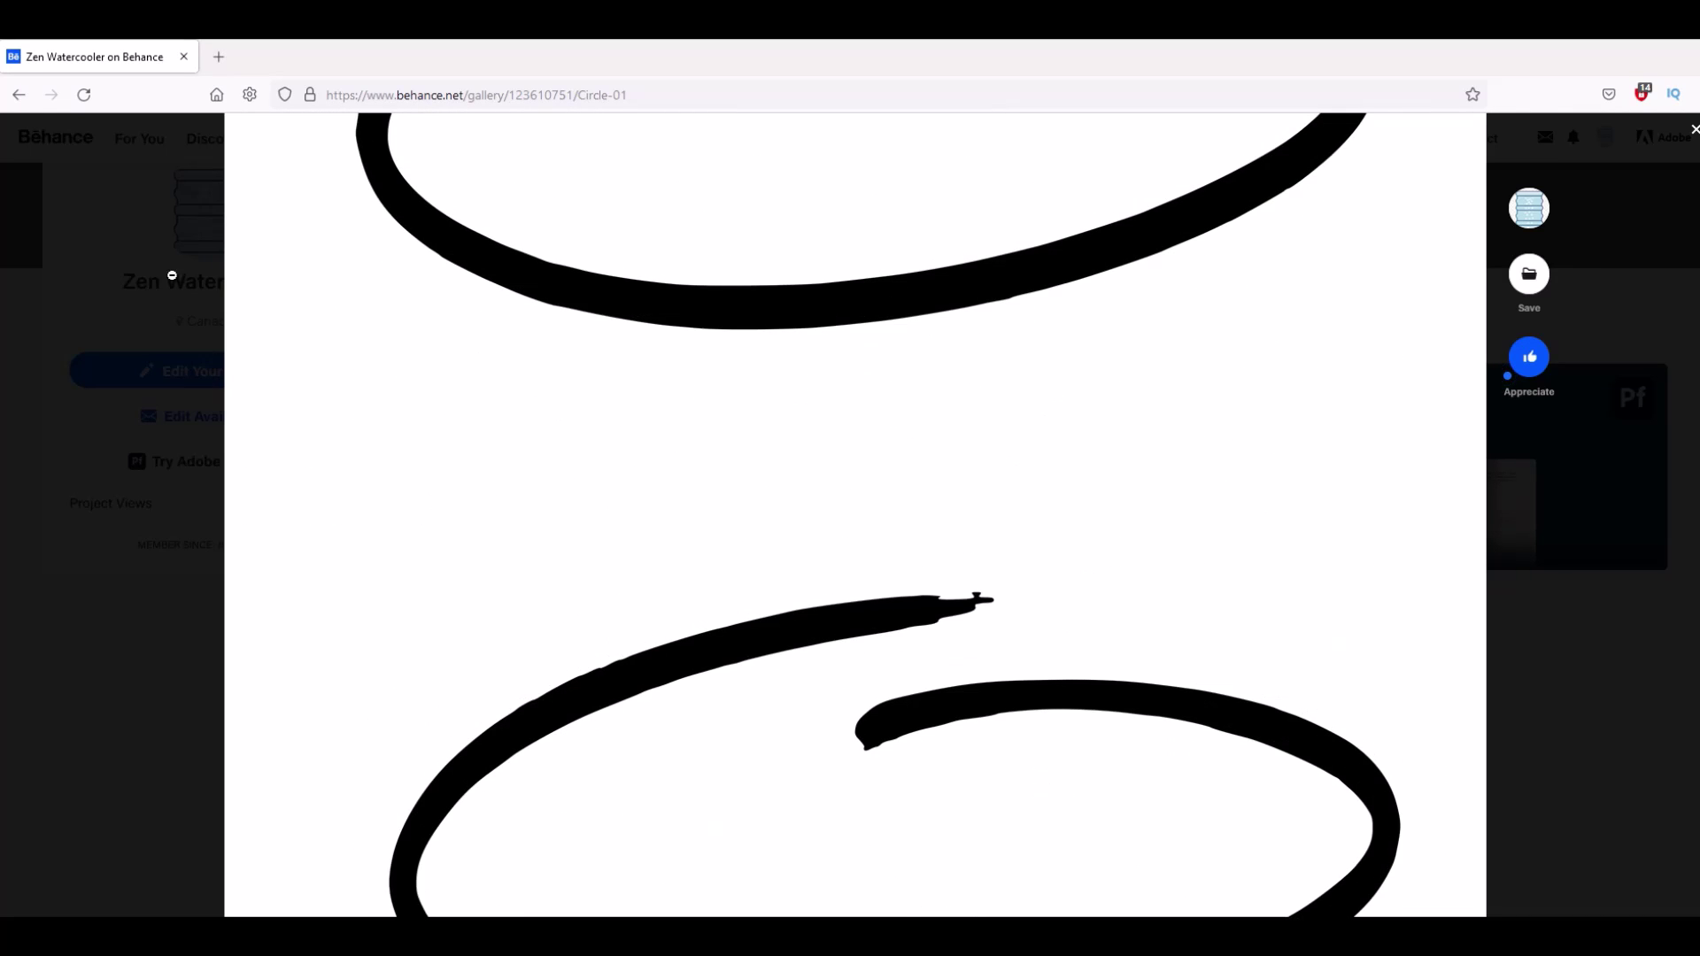
{"action": "scroll", "coordinate": [432, 425], "scroll_direction": "down", "scroll_amount": 5}
{"action": "left_click", "coordinate": [19, 95]}
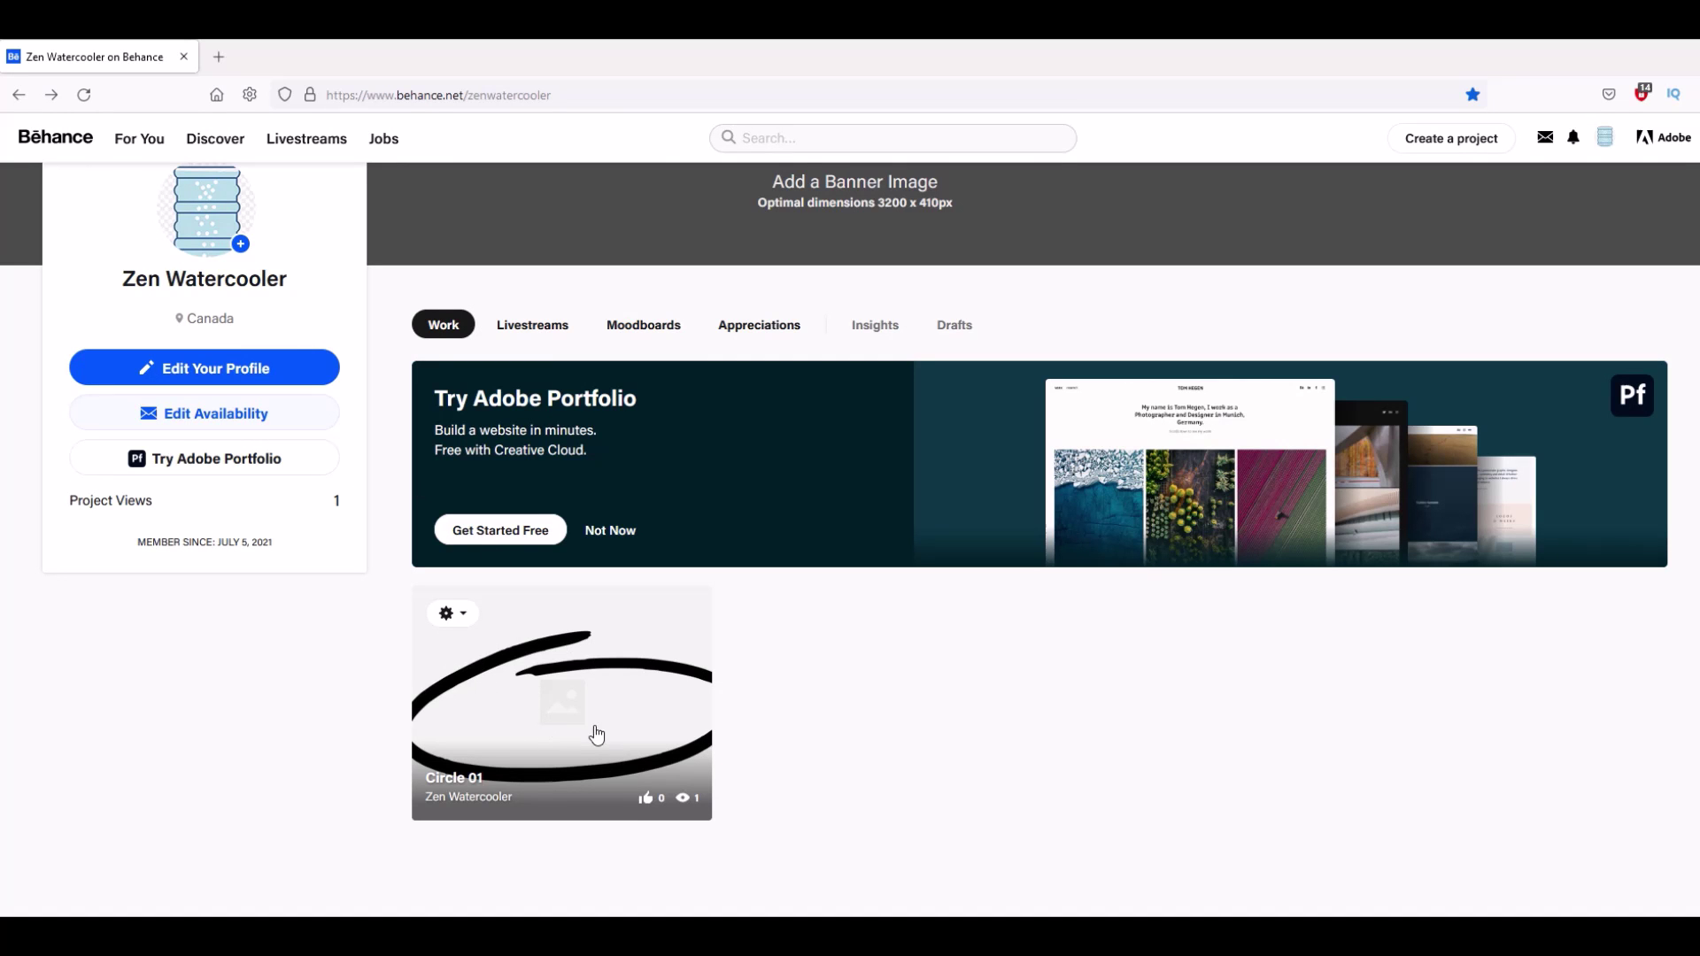
- Reopen the Circle 01 project for editing from its card's options menu
{"action": "left_click", "coordinate": [452, 614]}
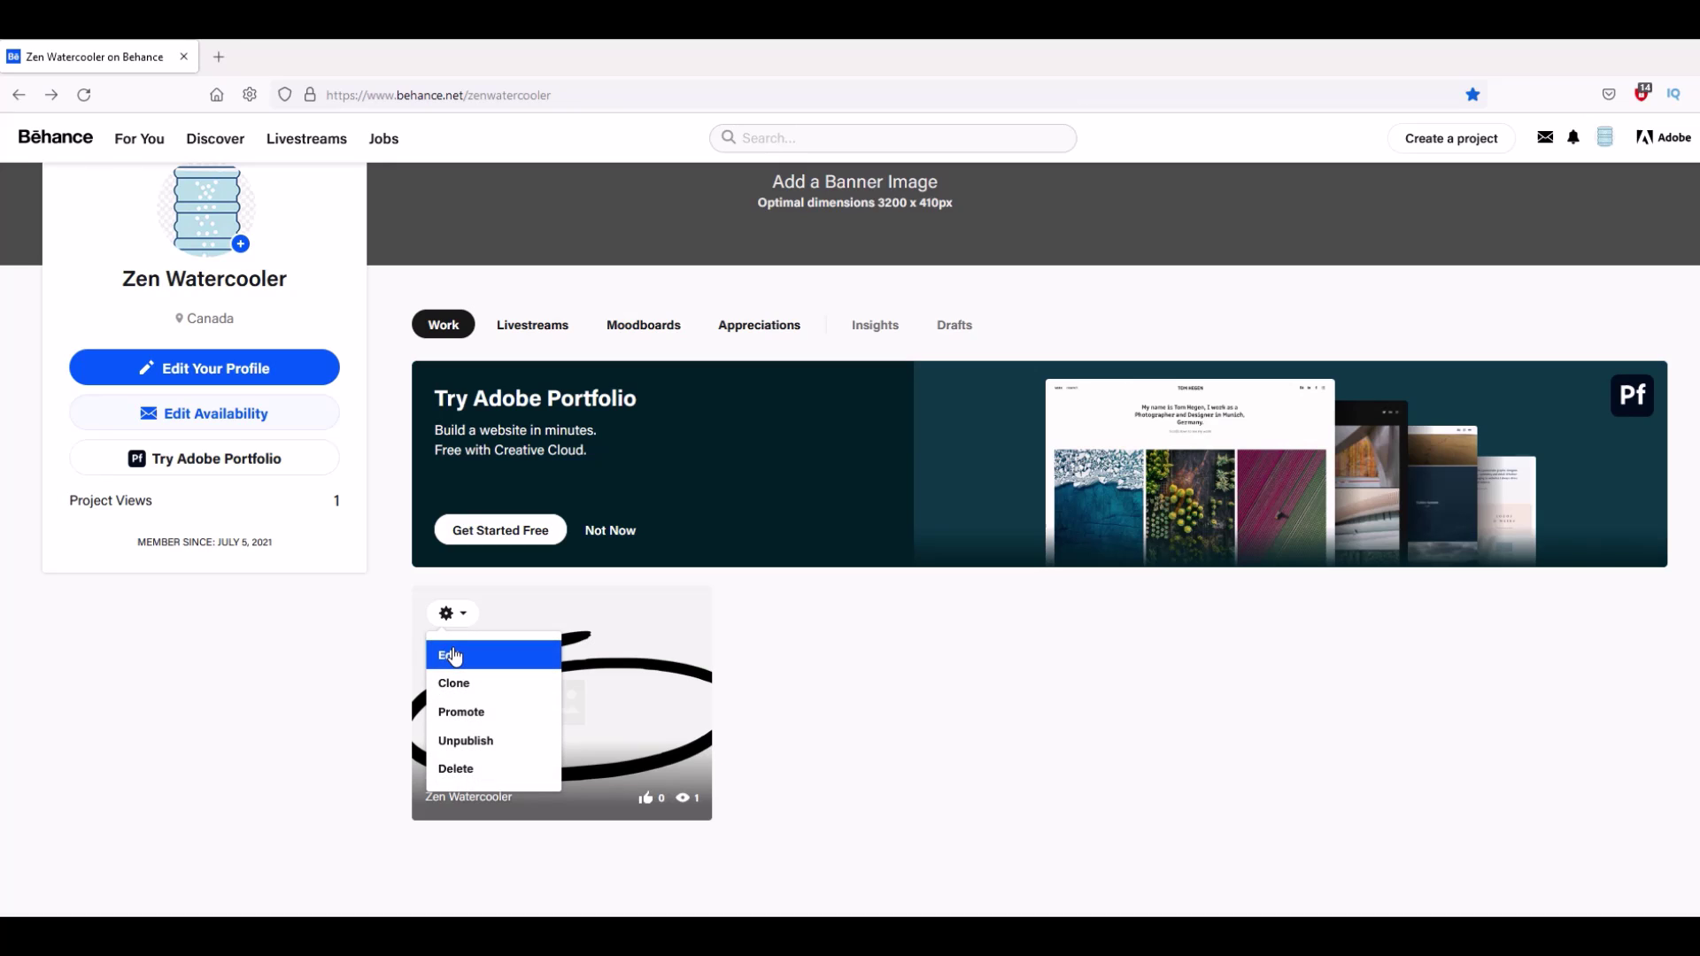
{"action": "left_click", "coordinate": [449, 655]}
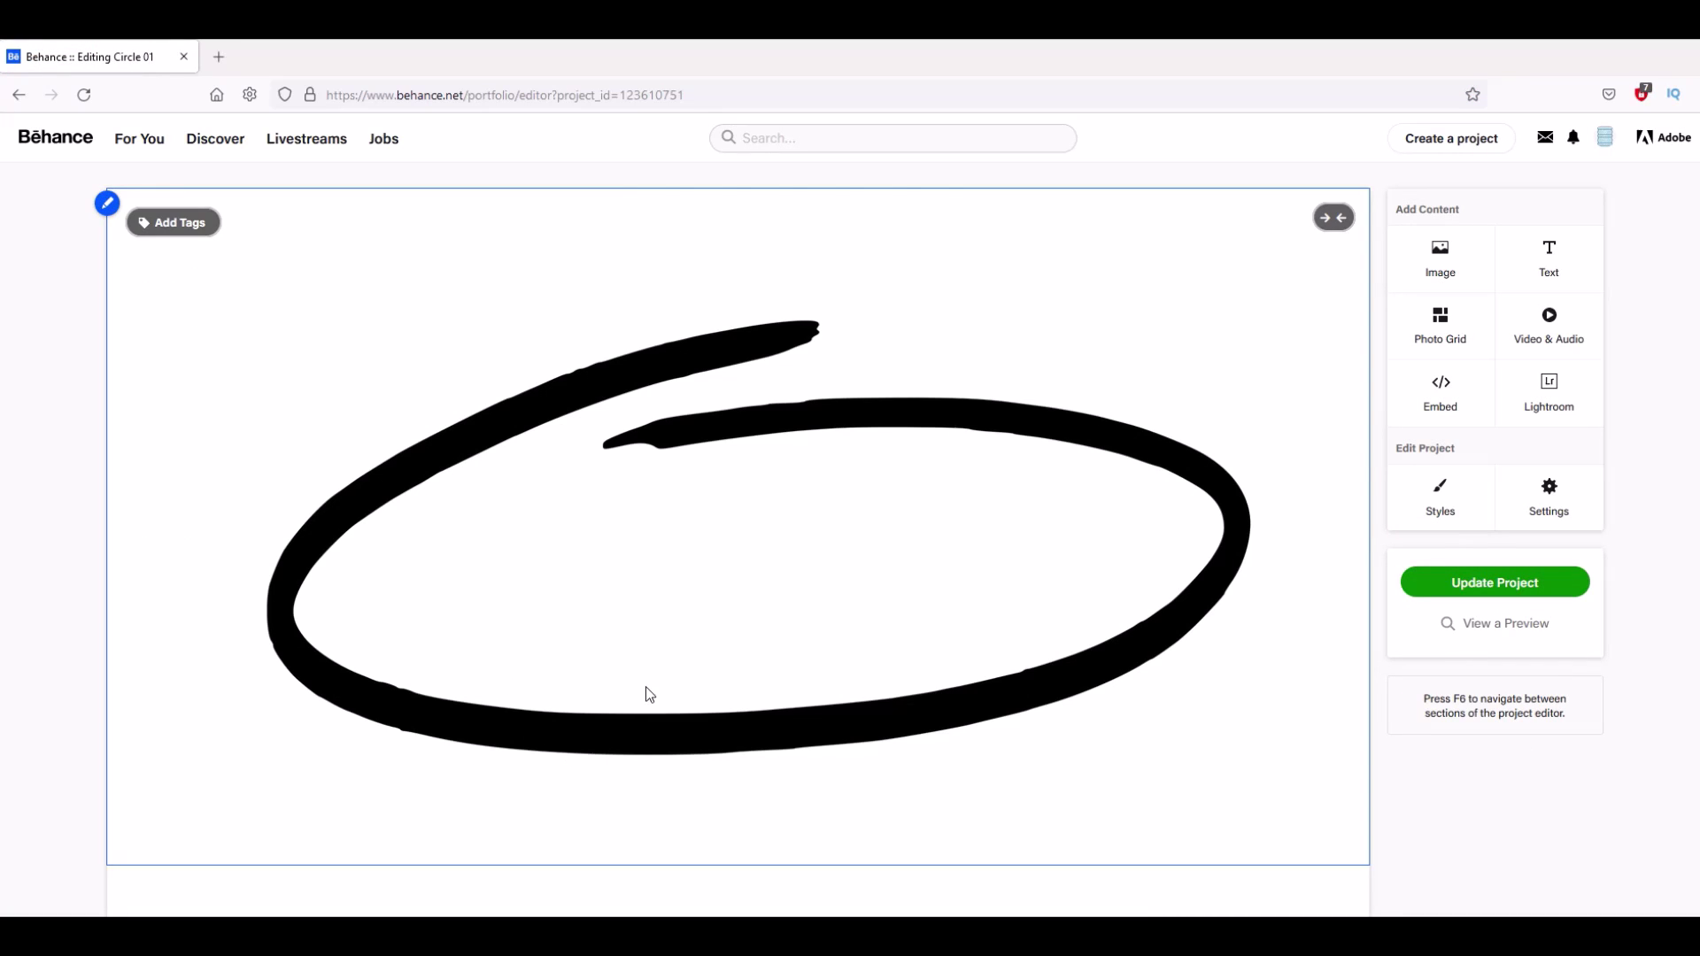
{"action": "scroll", "coordinate": [645, 687], "scroll_direction": "down", "scroll_amount": 4}
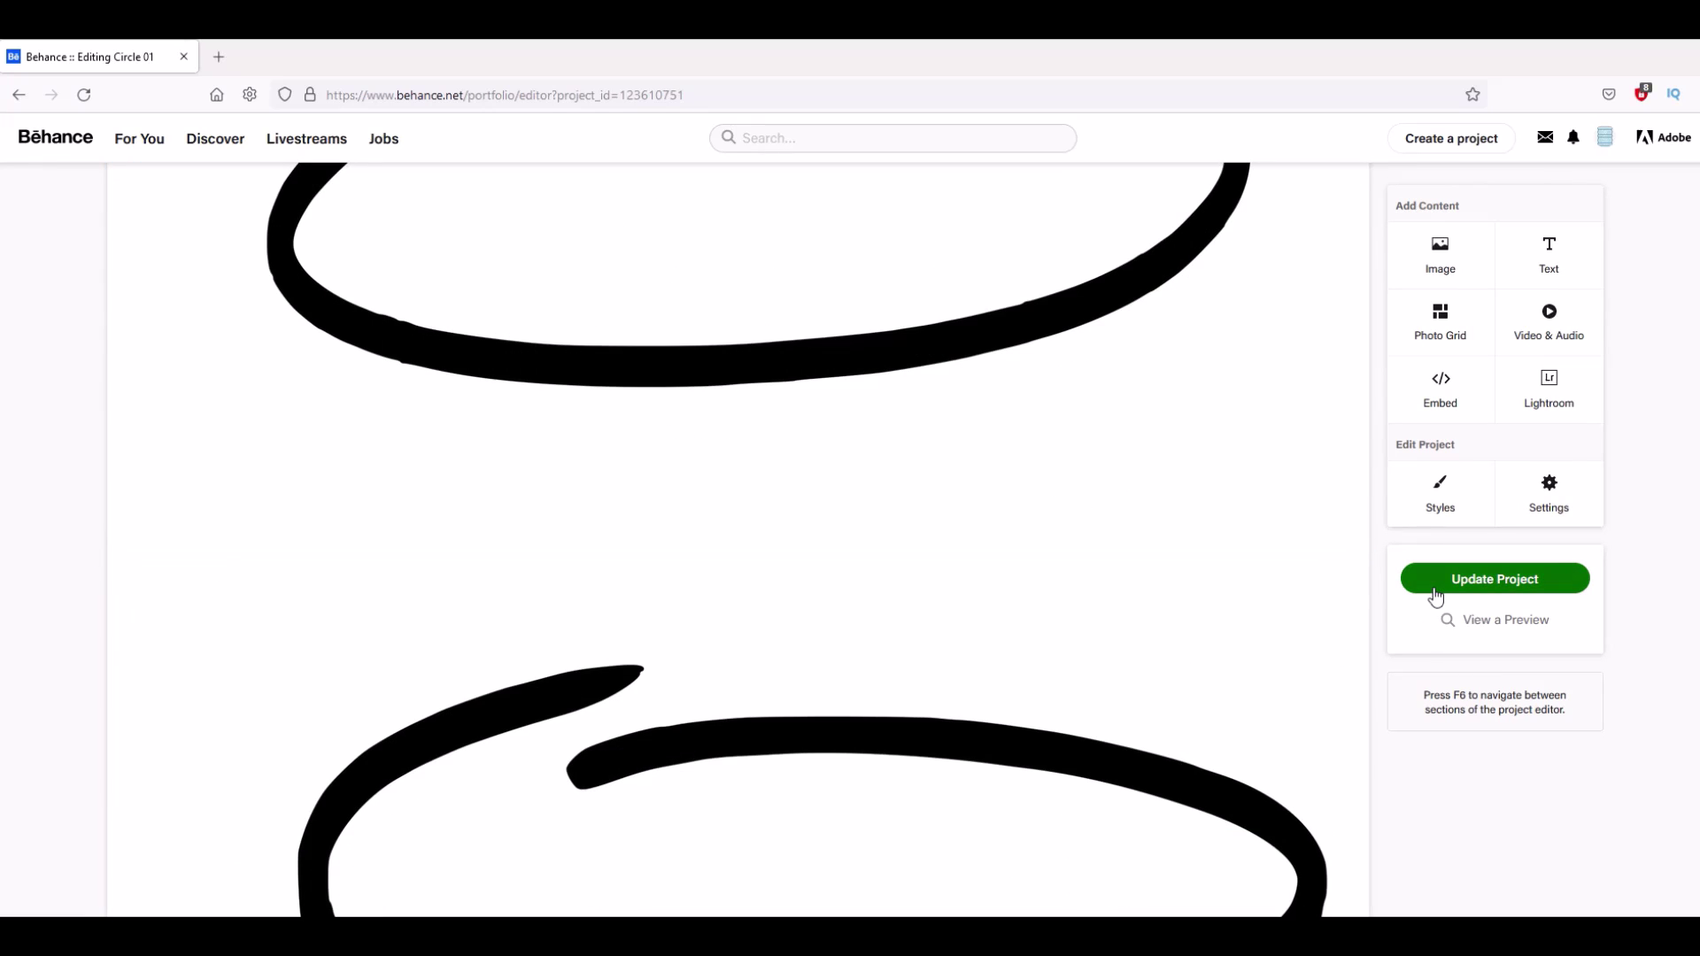
{"action": "scroll", "coordinate": [857, 529], "scroll_direction": "down", "scroll_amount": 3}
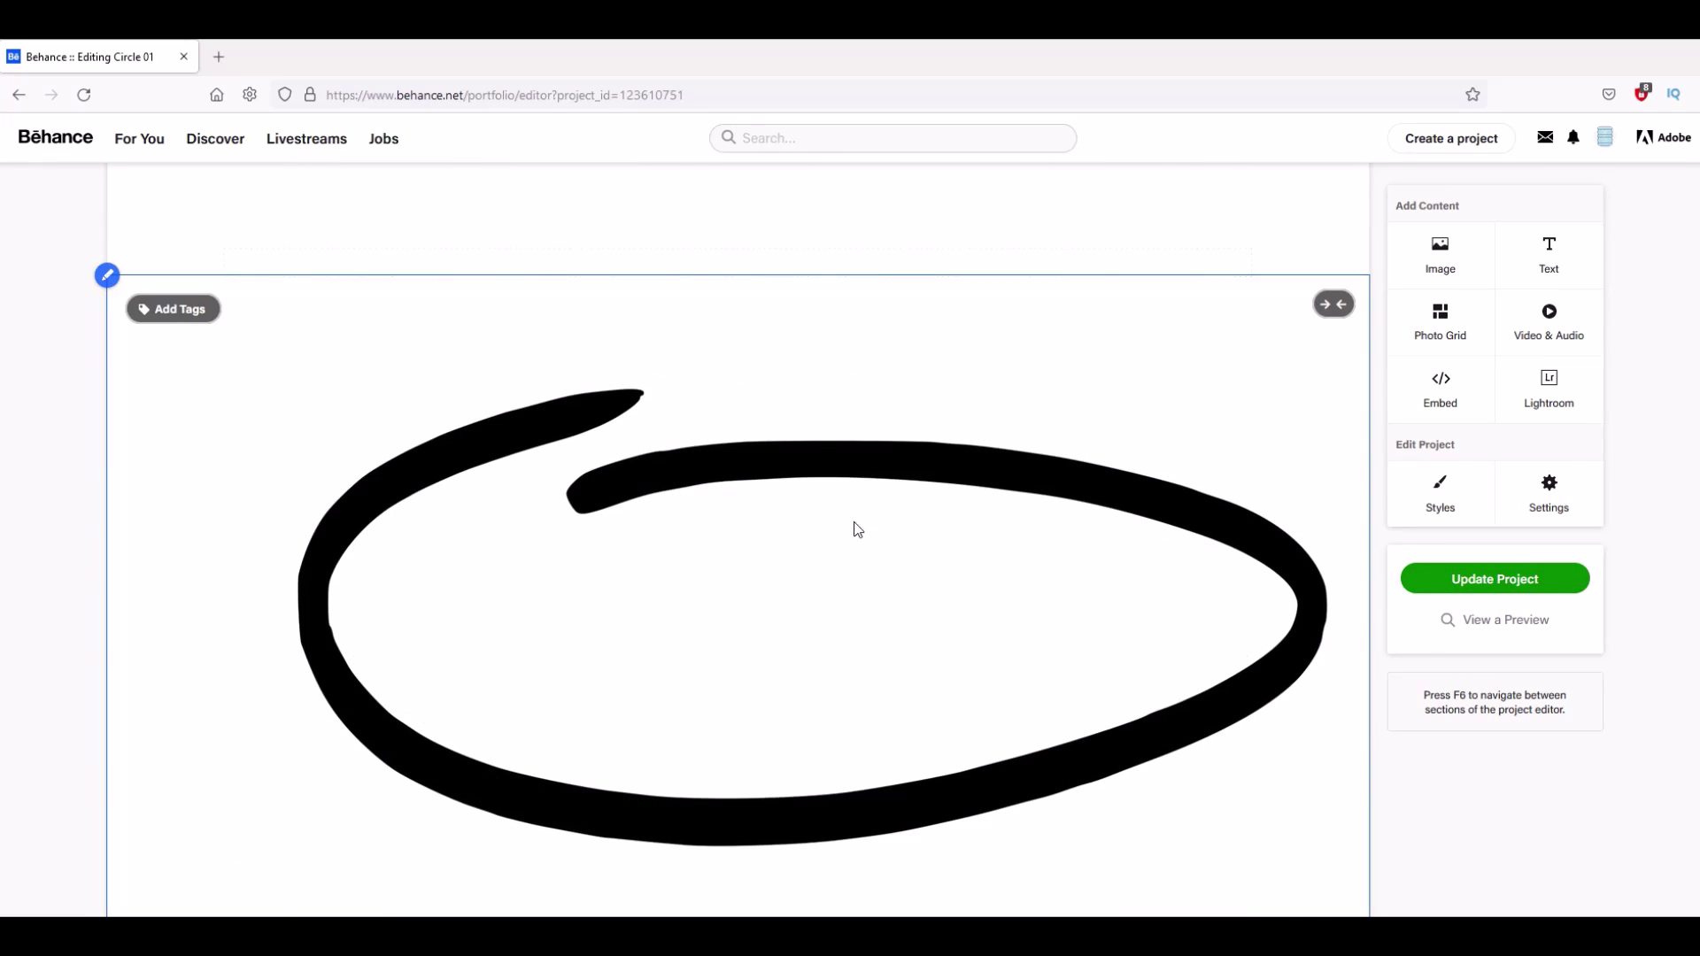
{"action": "scroll", "coordinate": [855, 528], "scroll_direction": "up", "scroll_amount": 7}
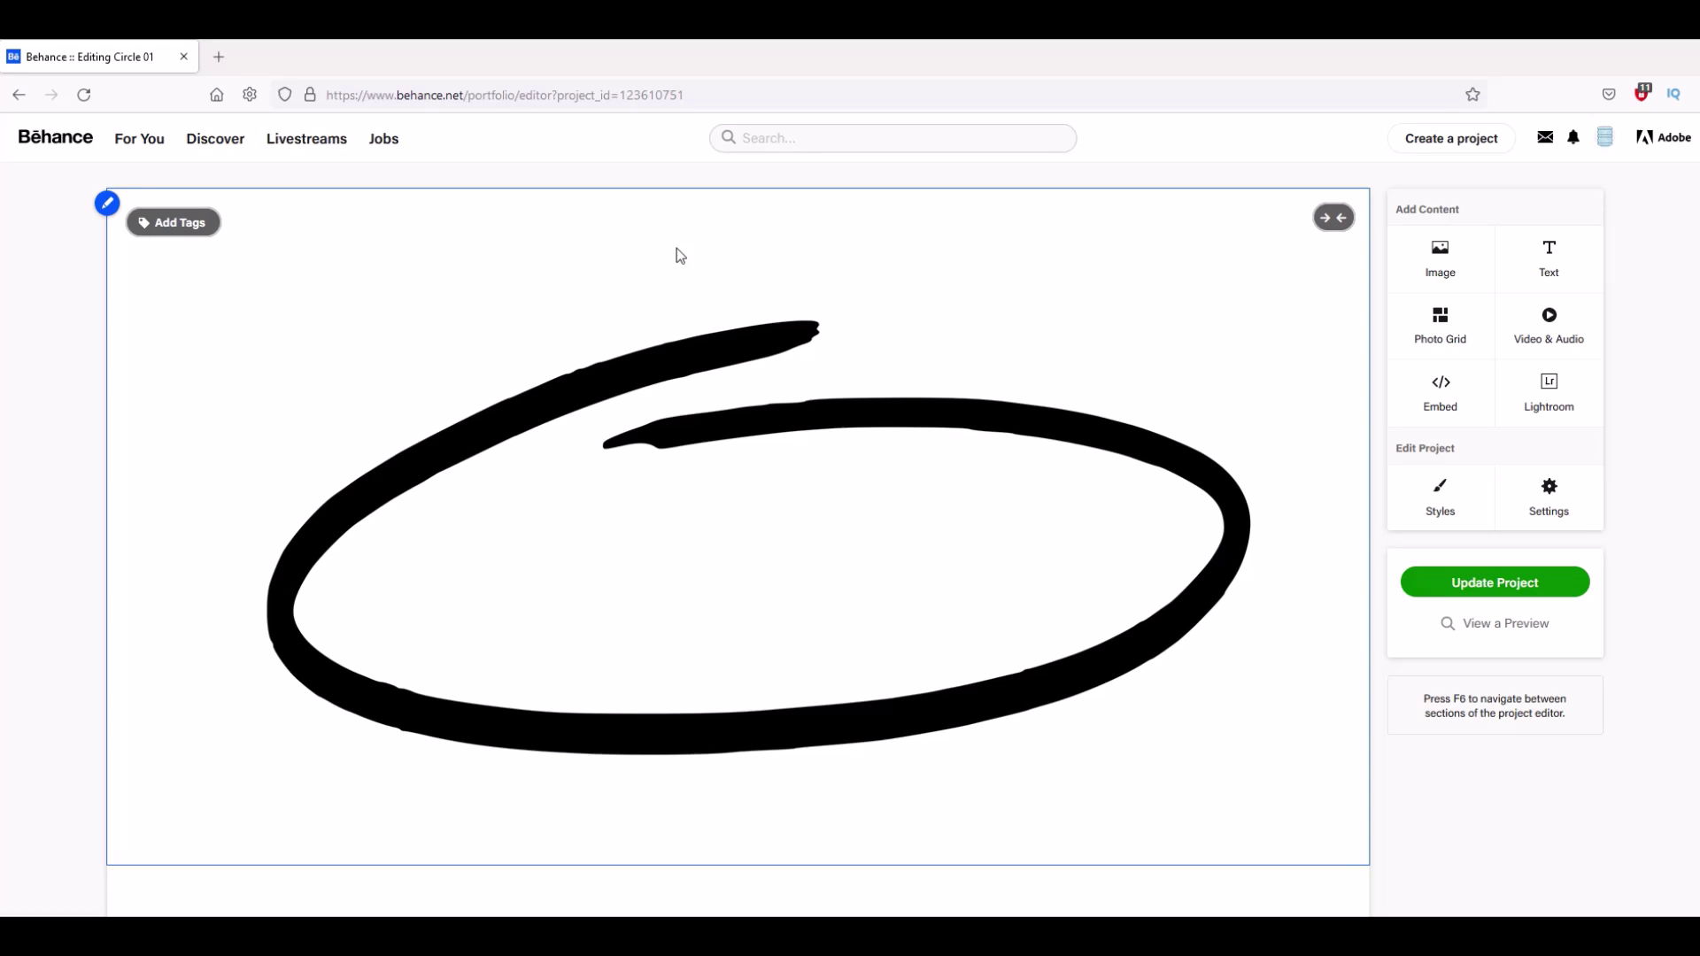
- Retitle the project 'Circles (Doodles)' in Settings and save the update
{"action": "left_click", "coordinate": [1550, 488]}
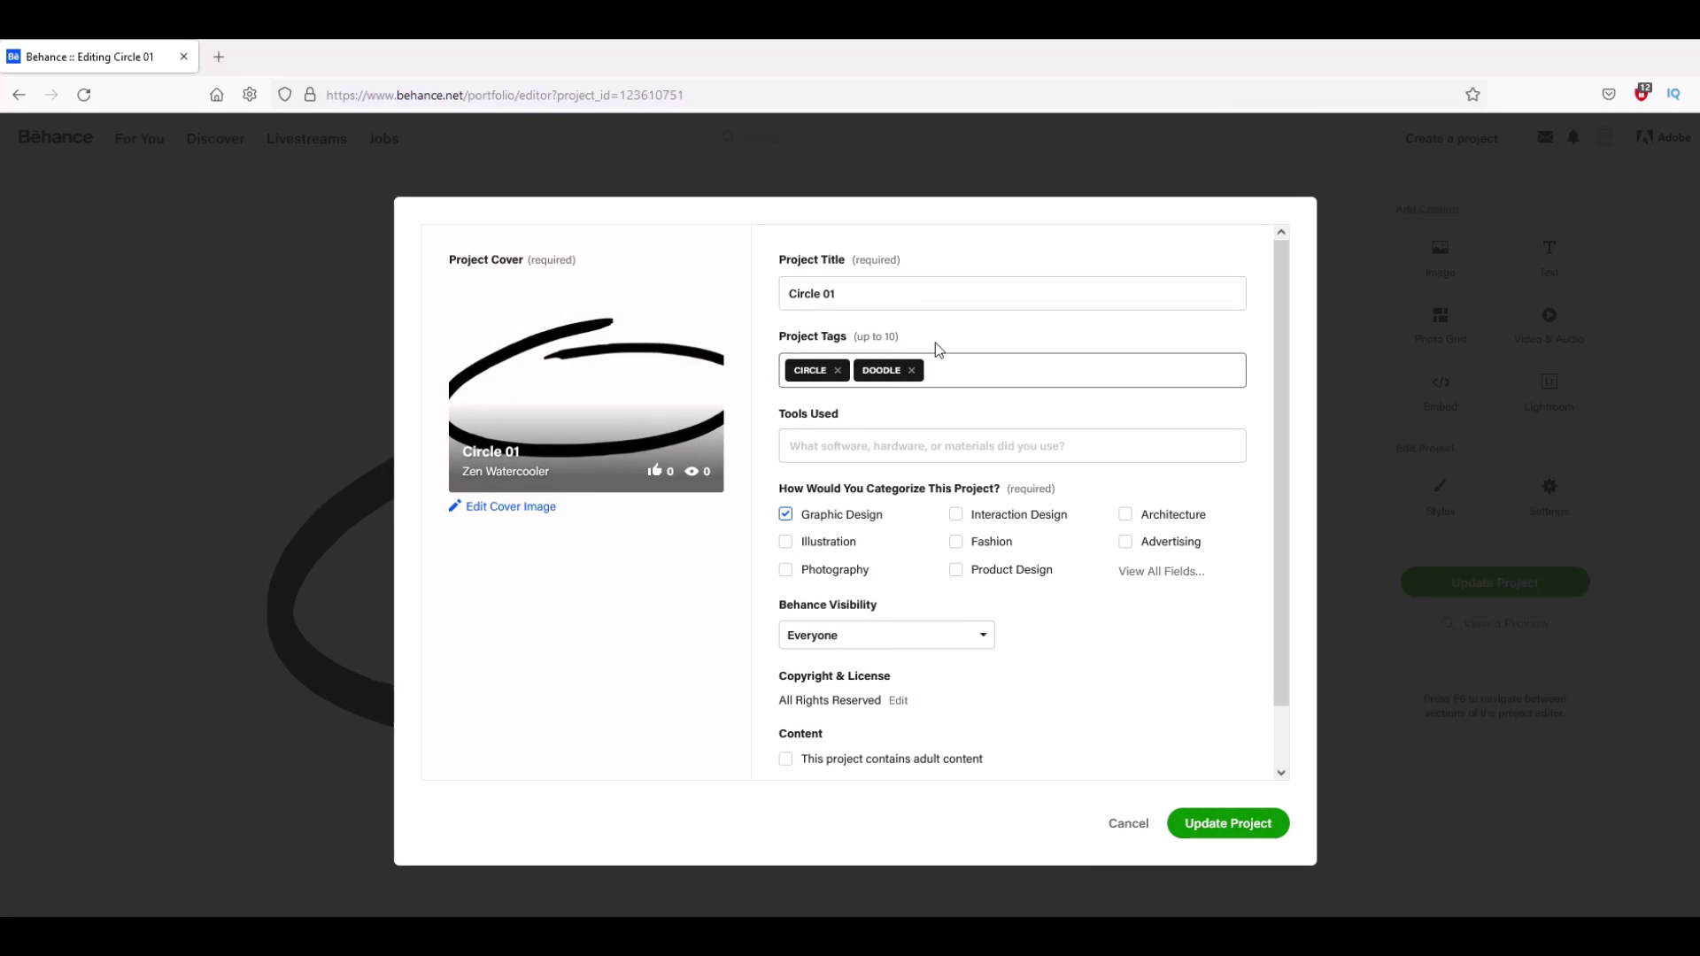
{"action": "left_click", "coordinate": [885, 293]}
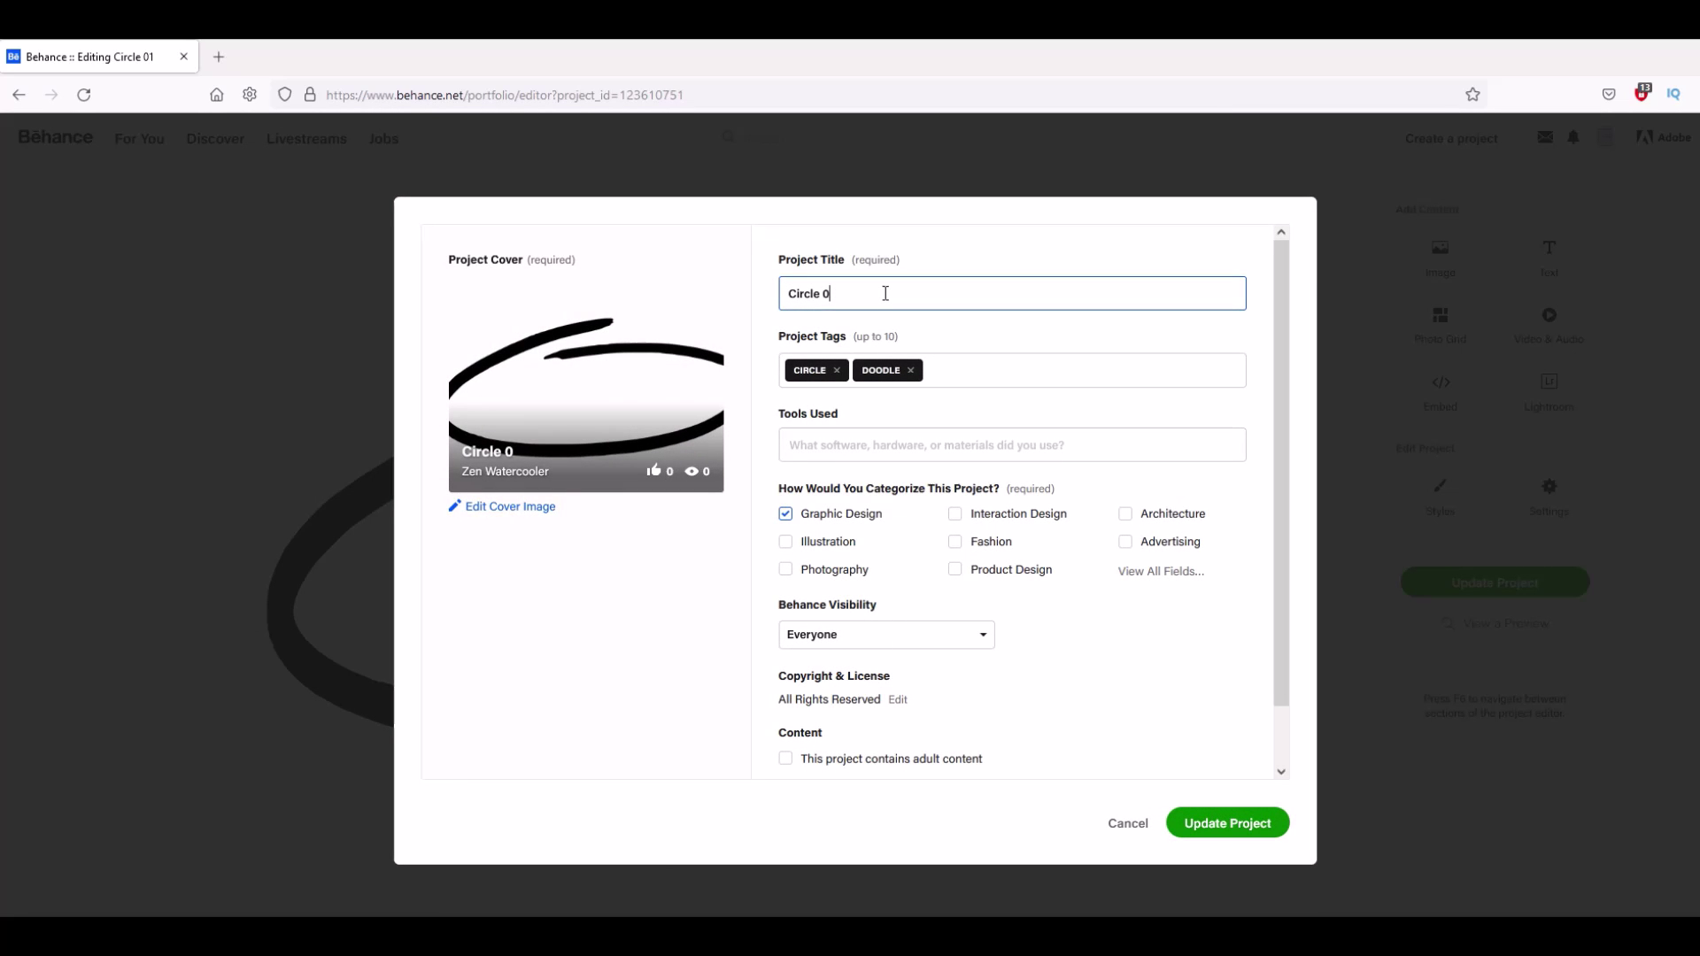
{"action": "key", "text": "BackSpace"}
{"action": "key", "text": "BackSpace"}
{"action": "key", "text": "BackSpace"}
{"action": "key", "text": "BackSpace"}
{"action": "key", "text": "BackSpace"}
{"action": "key", "text": "BackSpace"}
{"action": "type", "text": "rcles (Doodles)"}
{"action": "left_click", "coordinate": [1197, 826]}
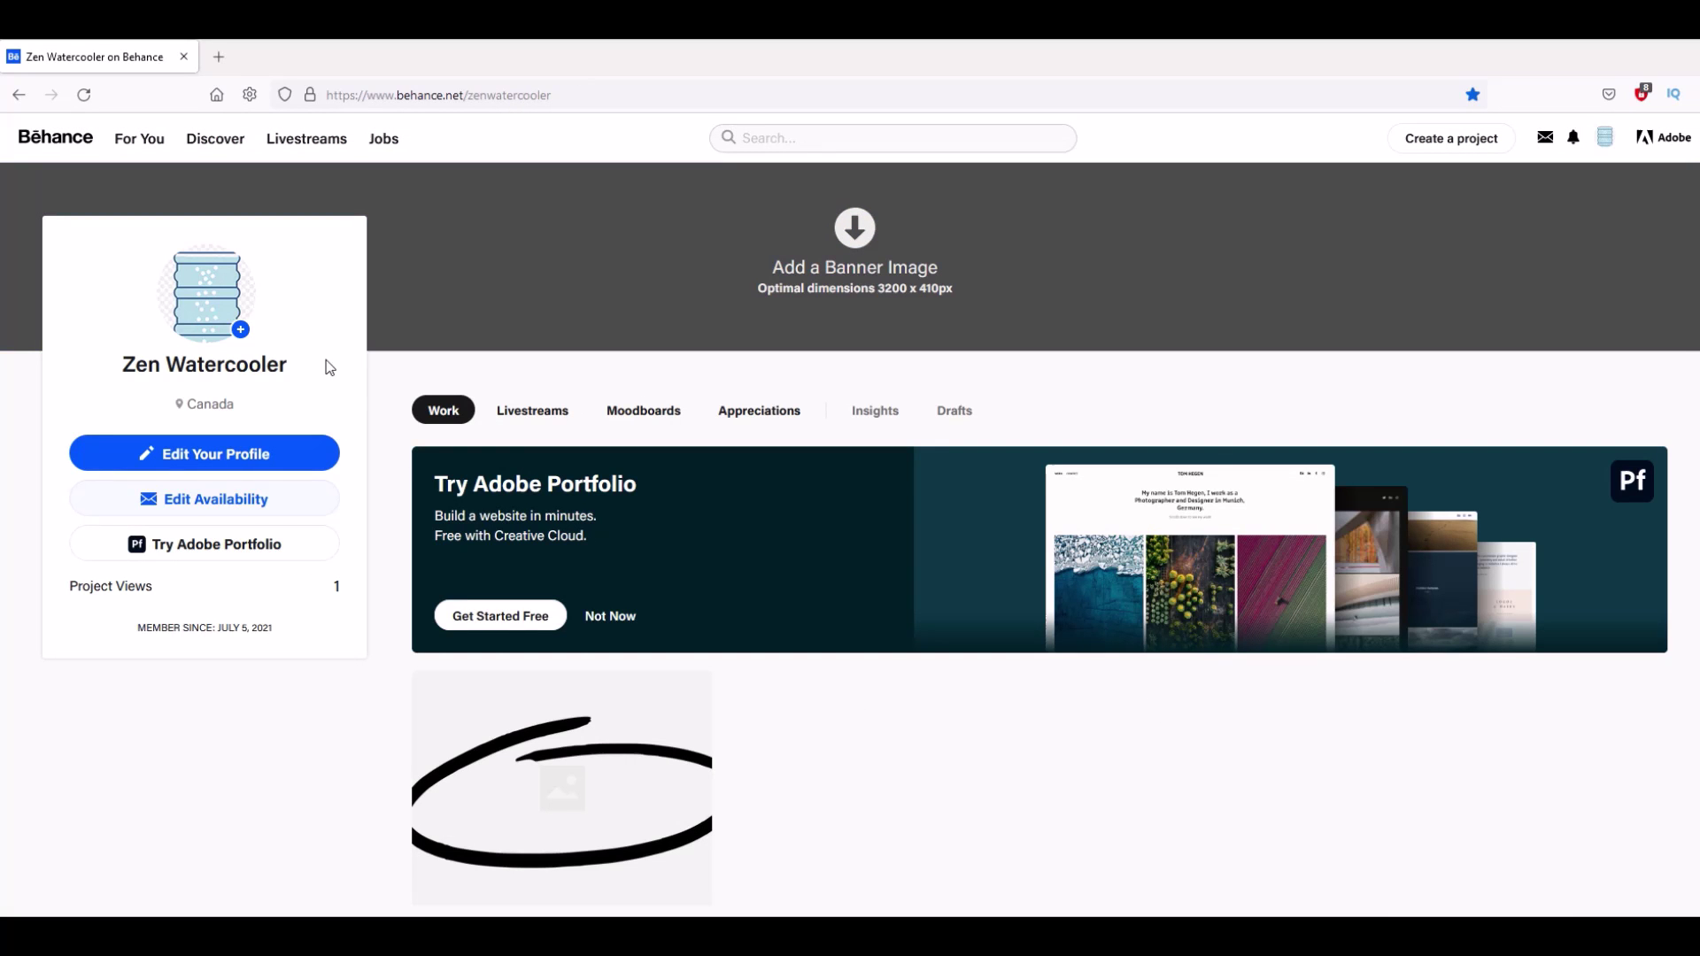
- Start a new Behance project with Image as its first content type
{"action": "scroll", "coordinate": [885, 651], "scroll_direction": "down", "scroll_amount": 1}
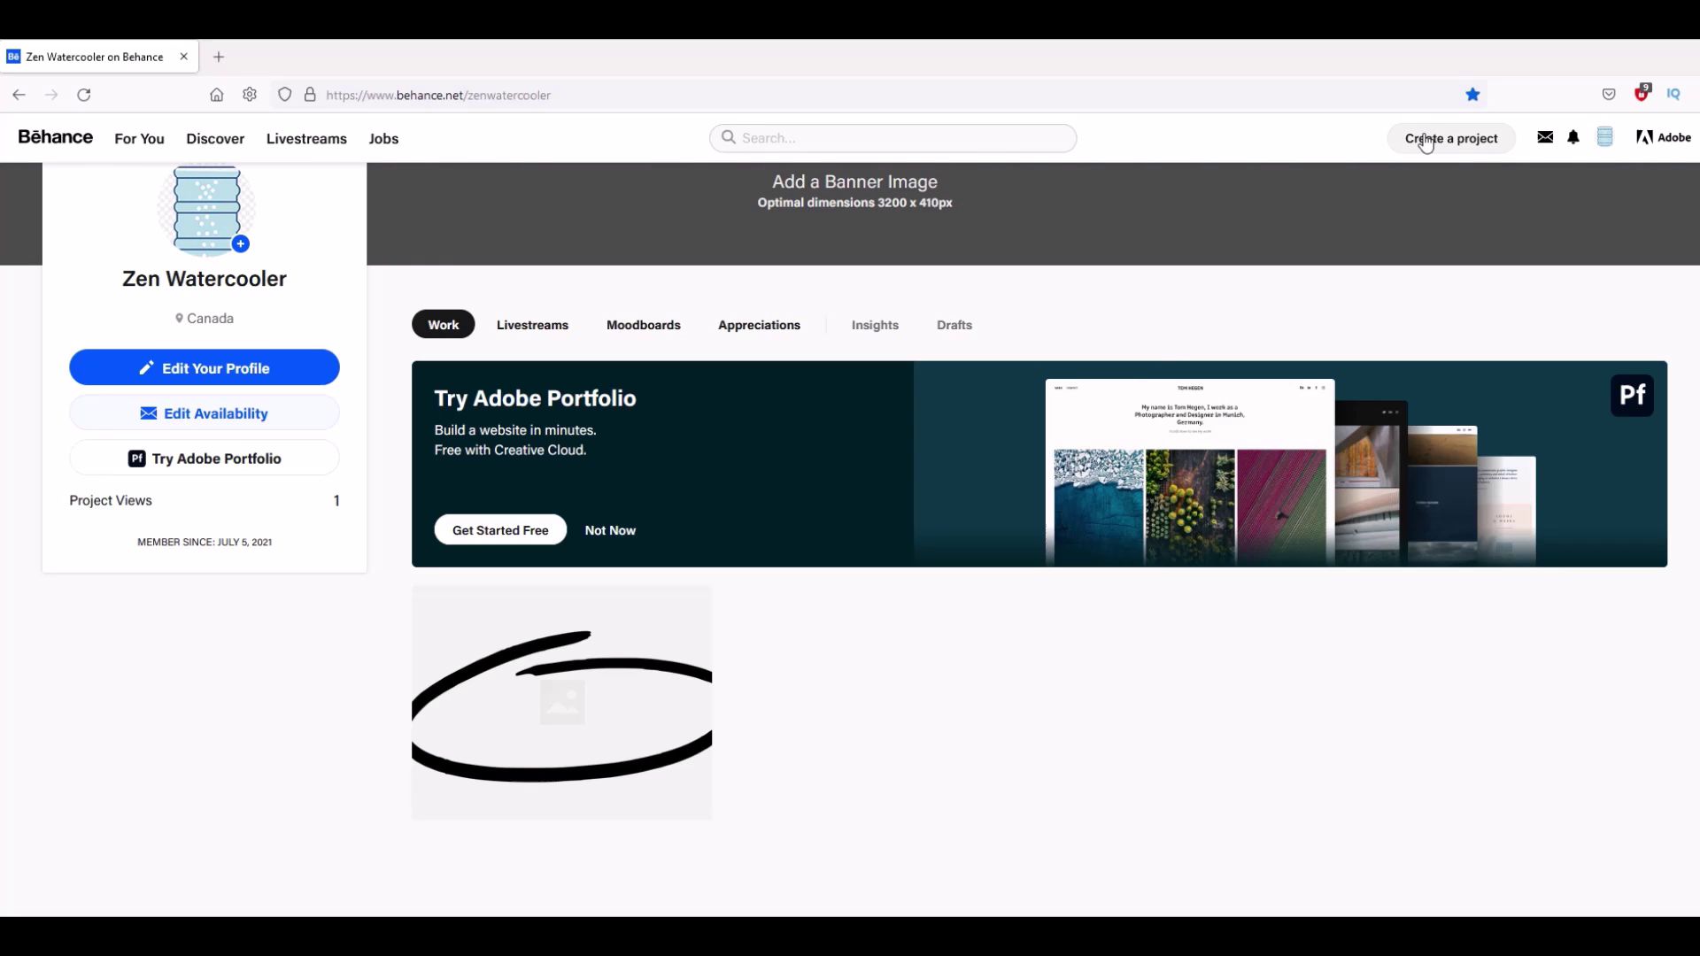
{"action": "left_click", "coordinate": [1470, 138]}
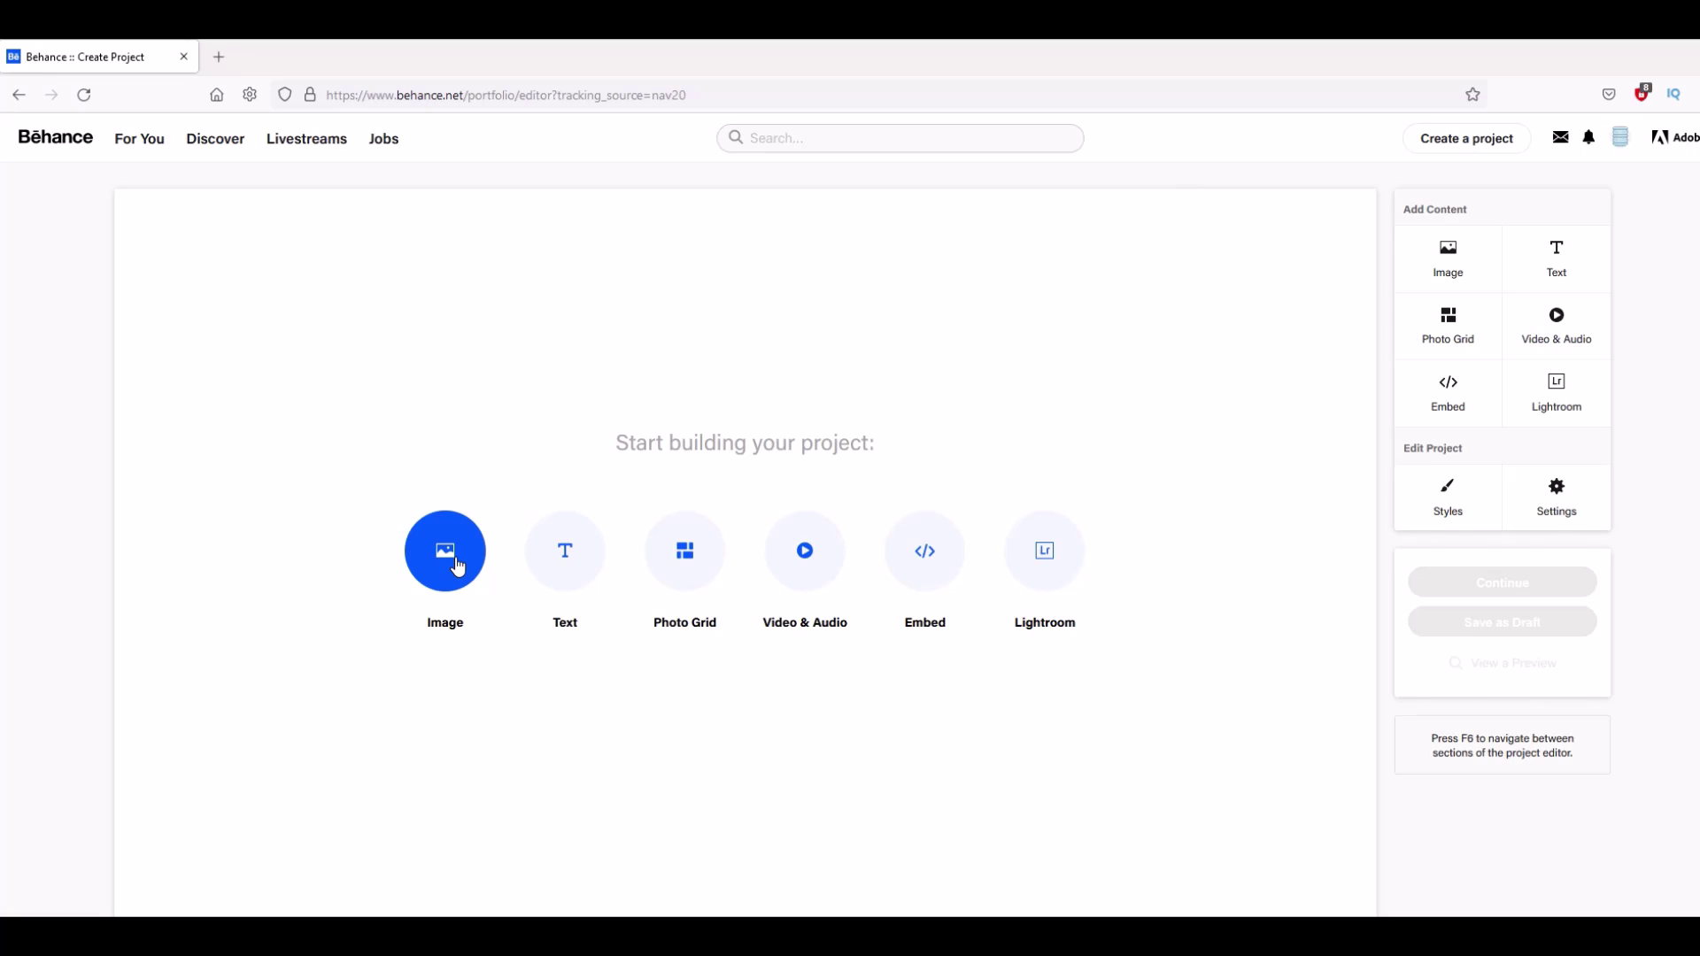
{"action": "left_click", "coordinate": [458, 567]}
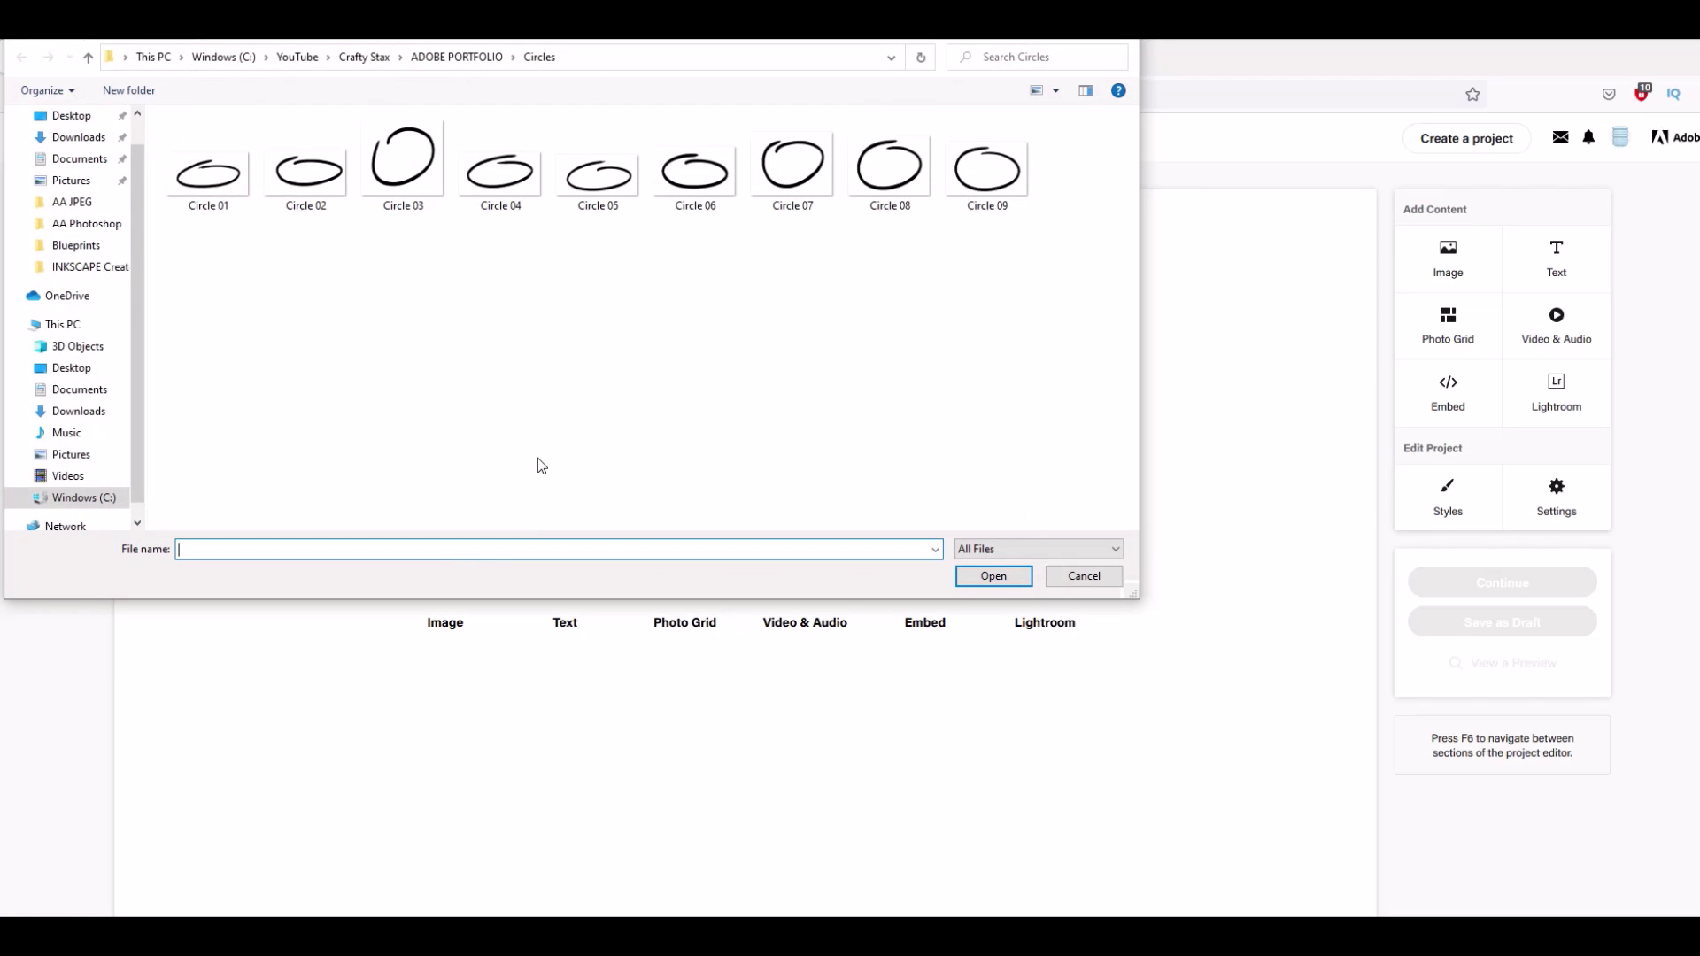
- Upload Hat 01 through Hat 08 from the Hats folder into the project
{"action": "left_click", "coordinate": [457, 57]}
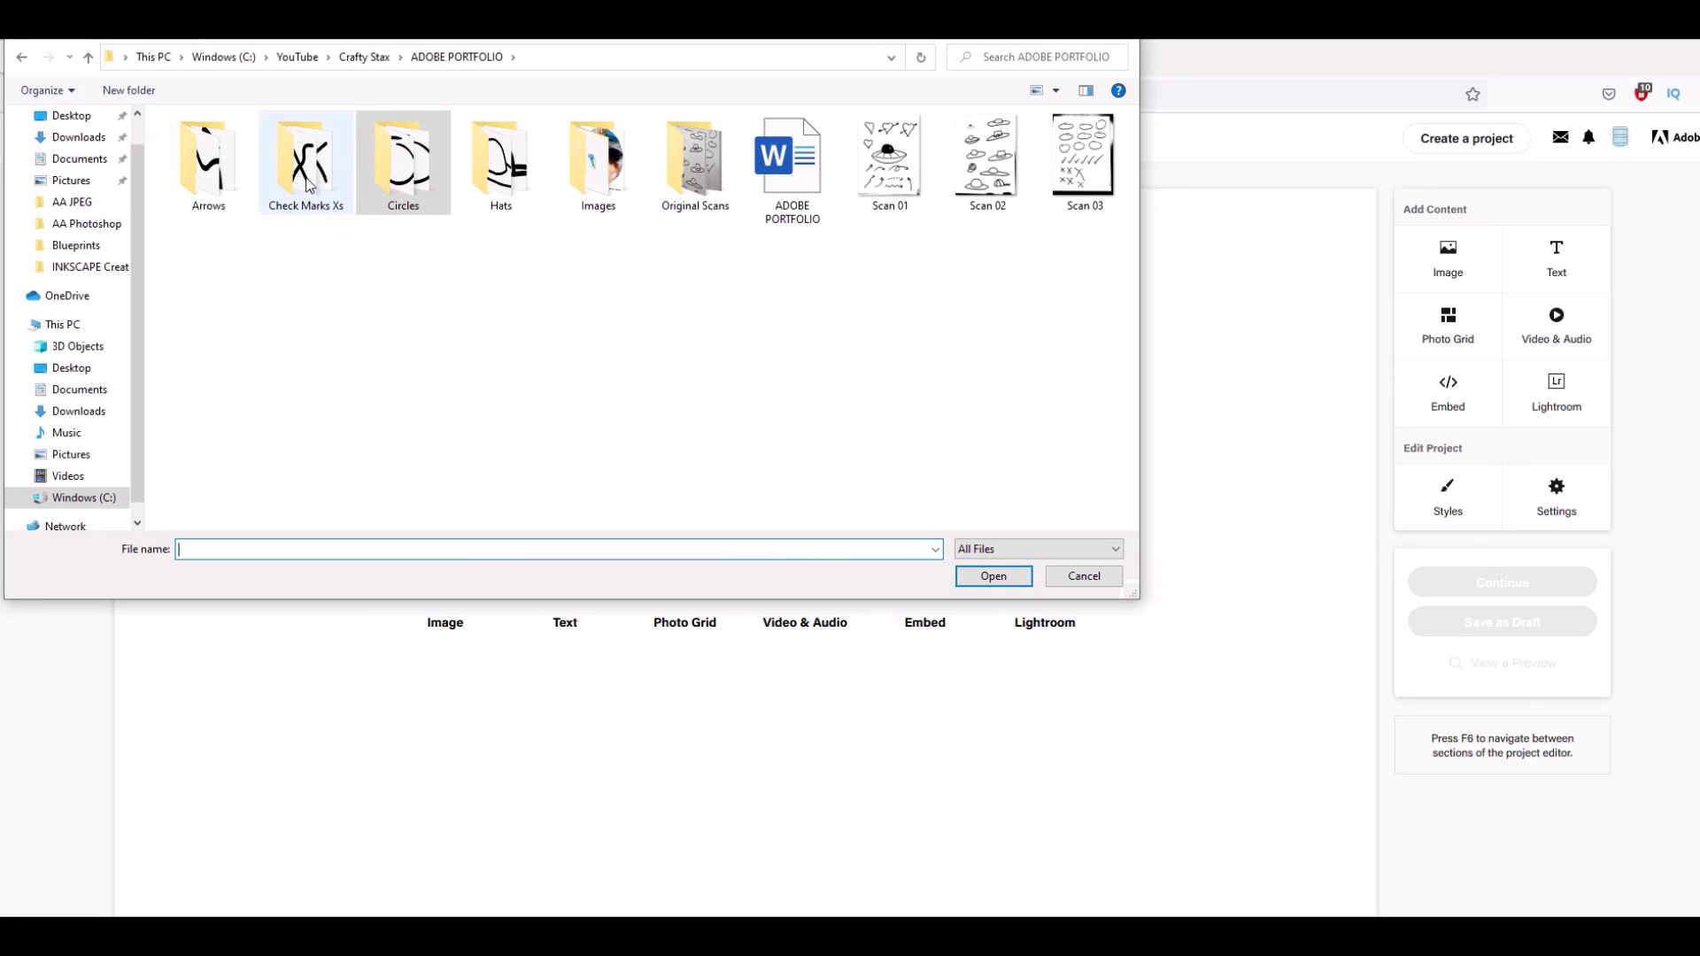
{"action": "double_click", "coordinate": [502, 168]}
{"action": "left_click", "coordinate": [304, 286]}
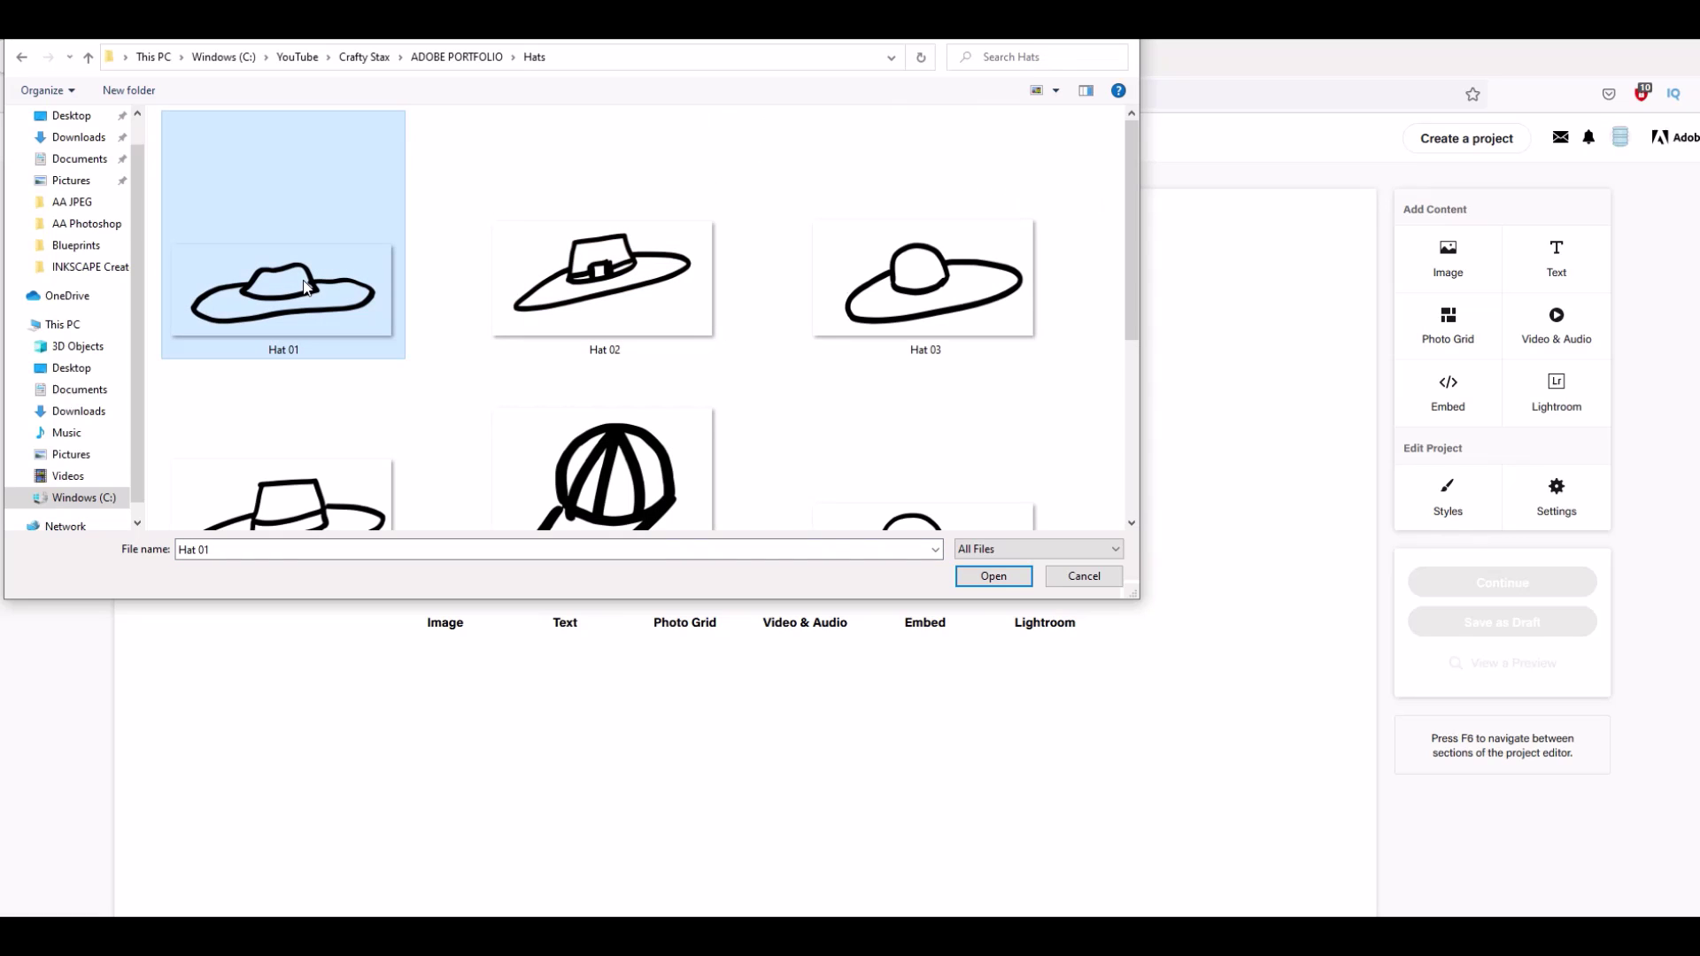
{"action": "scroll", "coordinate": [380, 331], "scroll_direction": "down", "scroll_amount": 4}
{"action": "left_click", "coordinate": [597, 459], "text": "shift"}
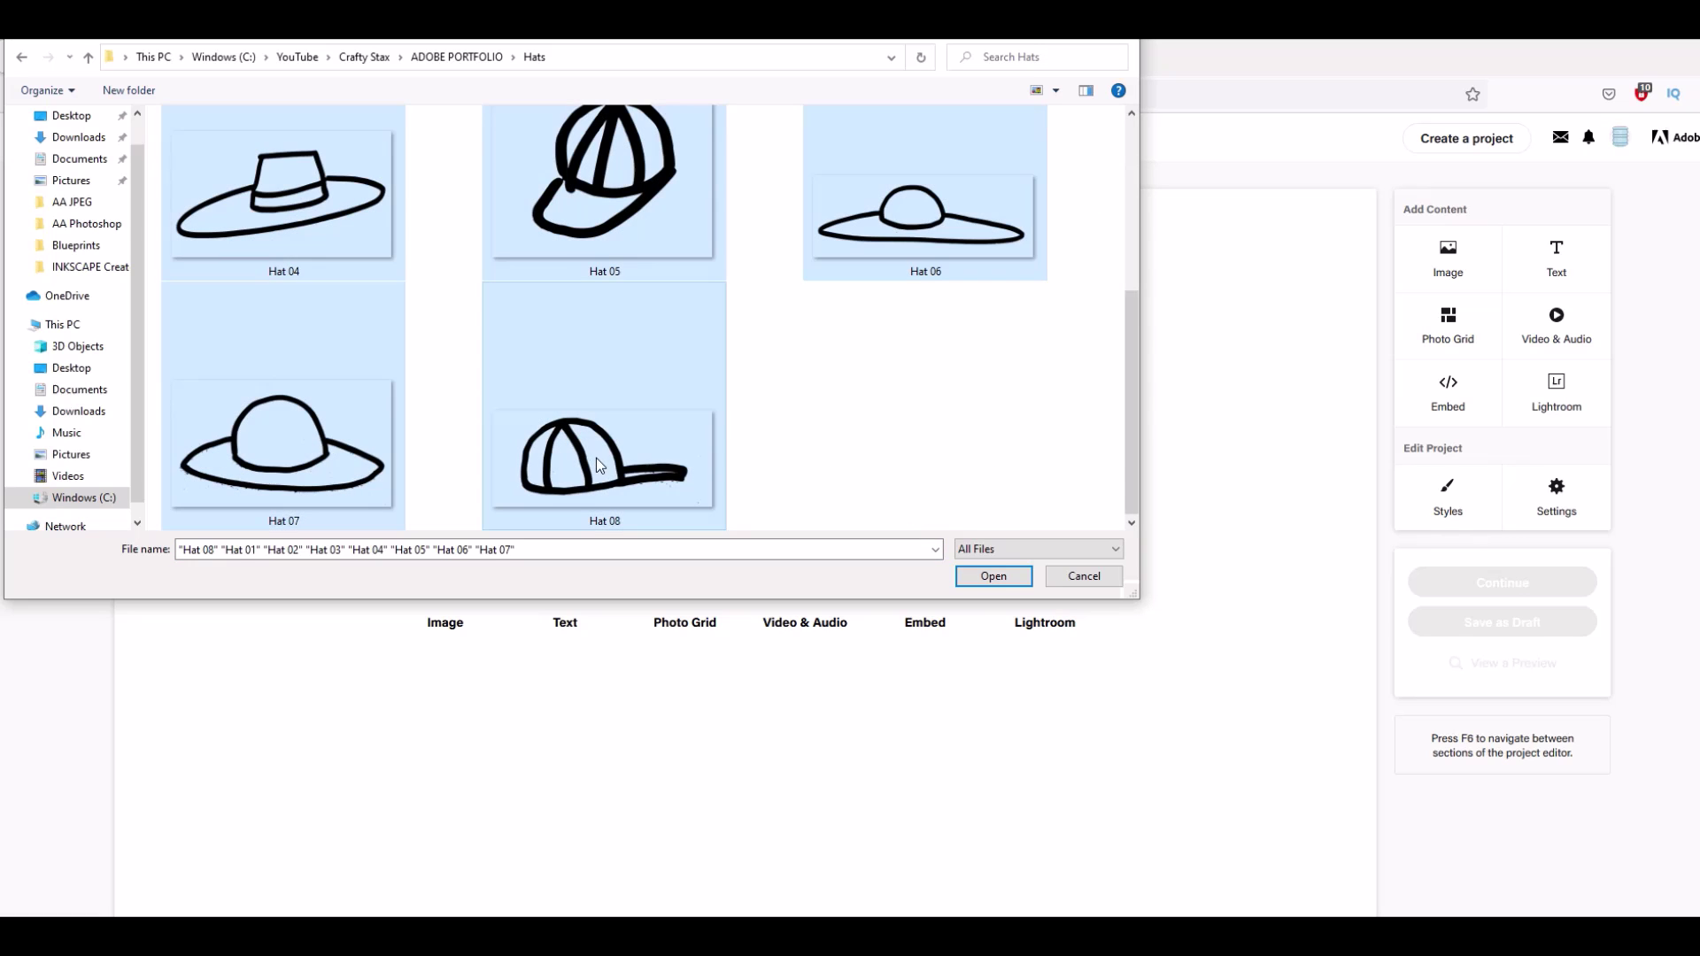
{"action": "left_click", "coordinate": [982, 576]}
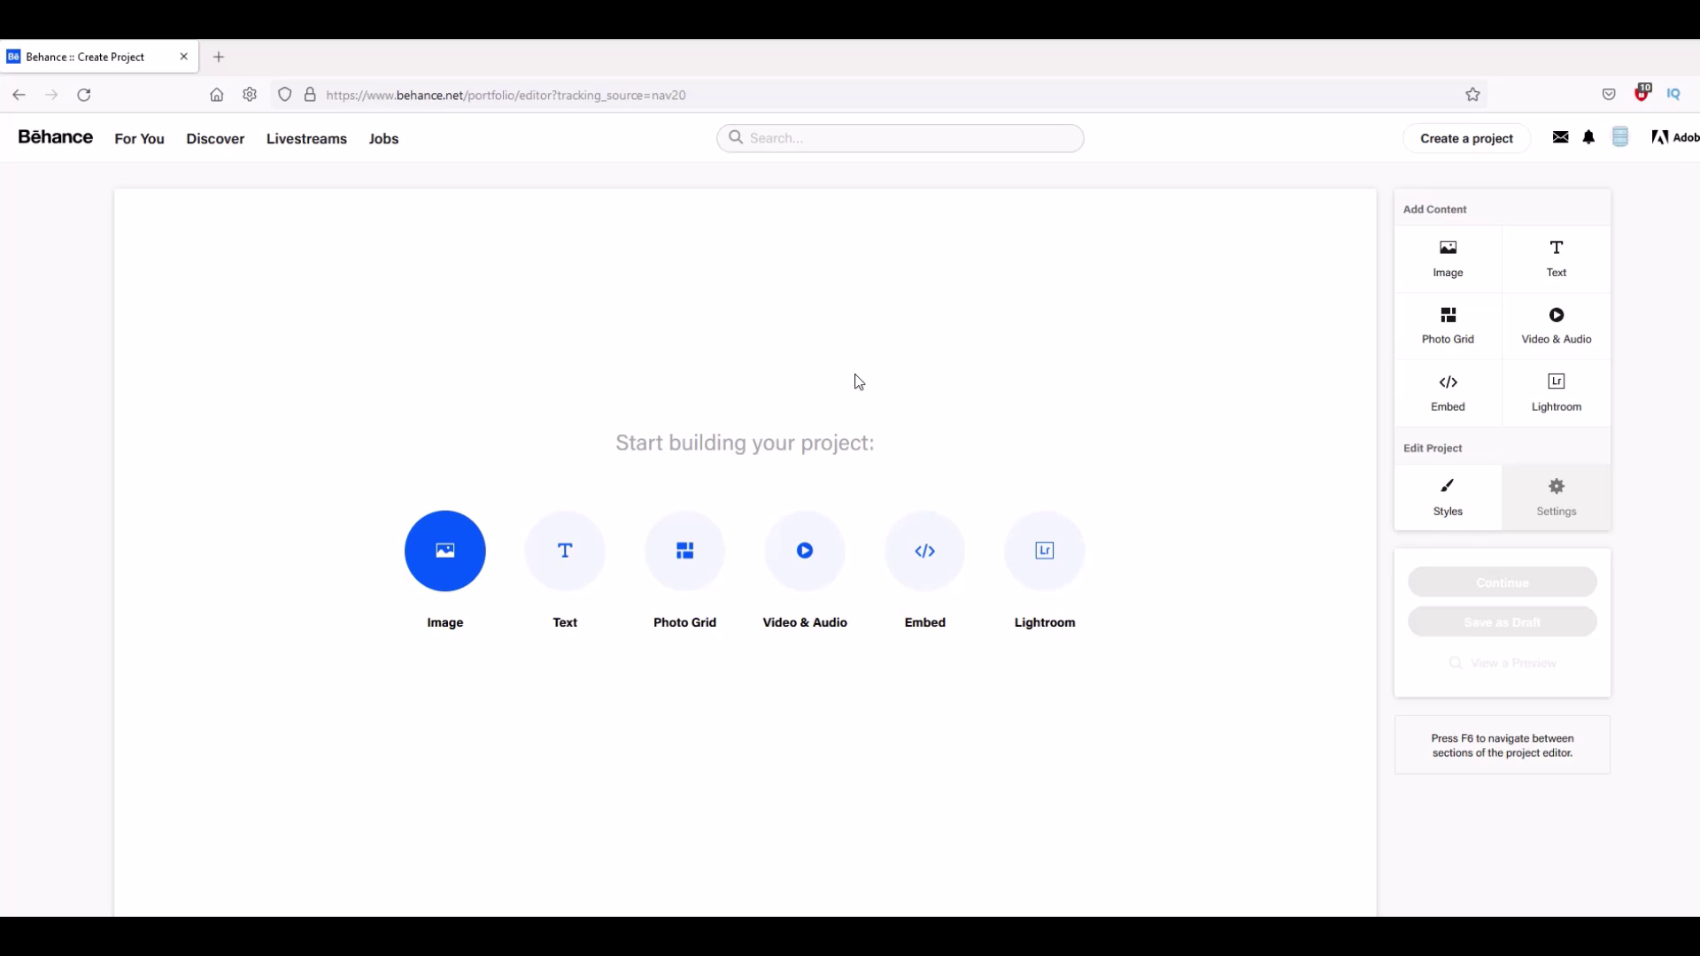
- Title the project 'Hats (Doodles)' in its settings
{"action": "scroll", "coordinate": [856, 382], "scroll_direction": "down", "scroll_amount": 5}
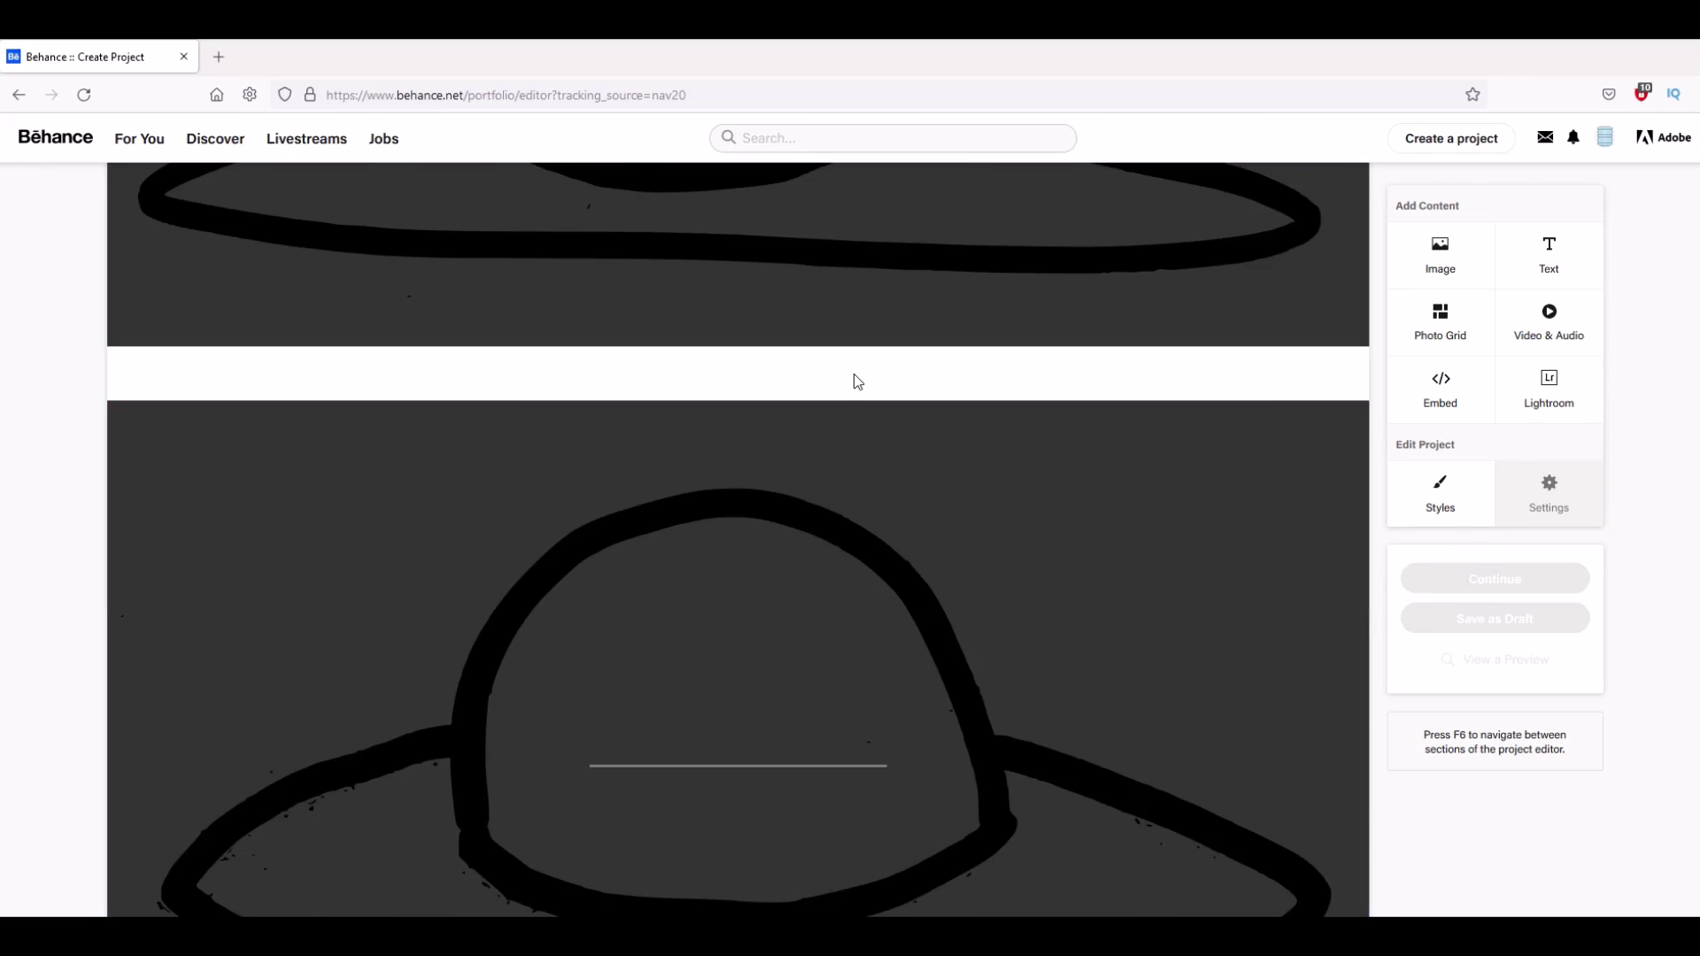
{"action": "scroll", "coordinate": [855, 381], "scroll_direction": "down", "scroll_amount": 10}
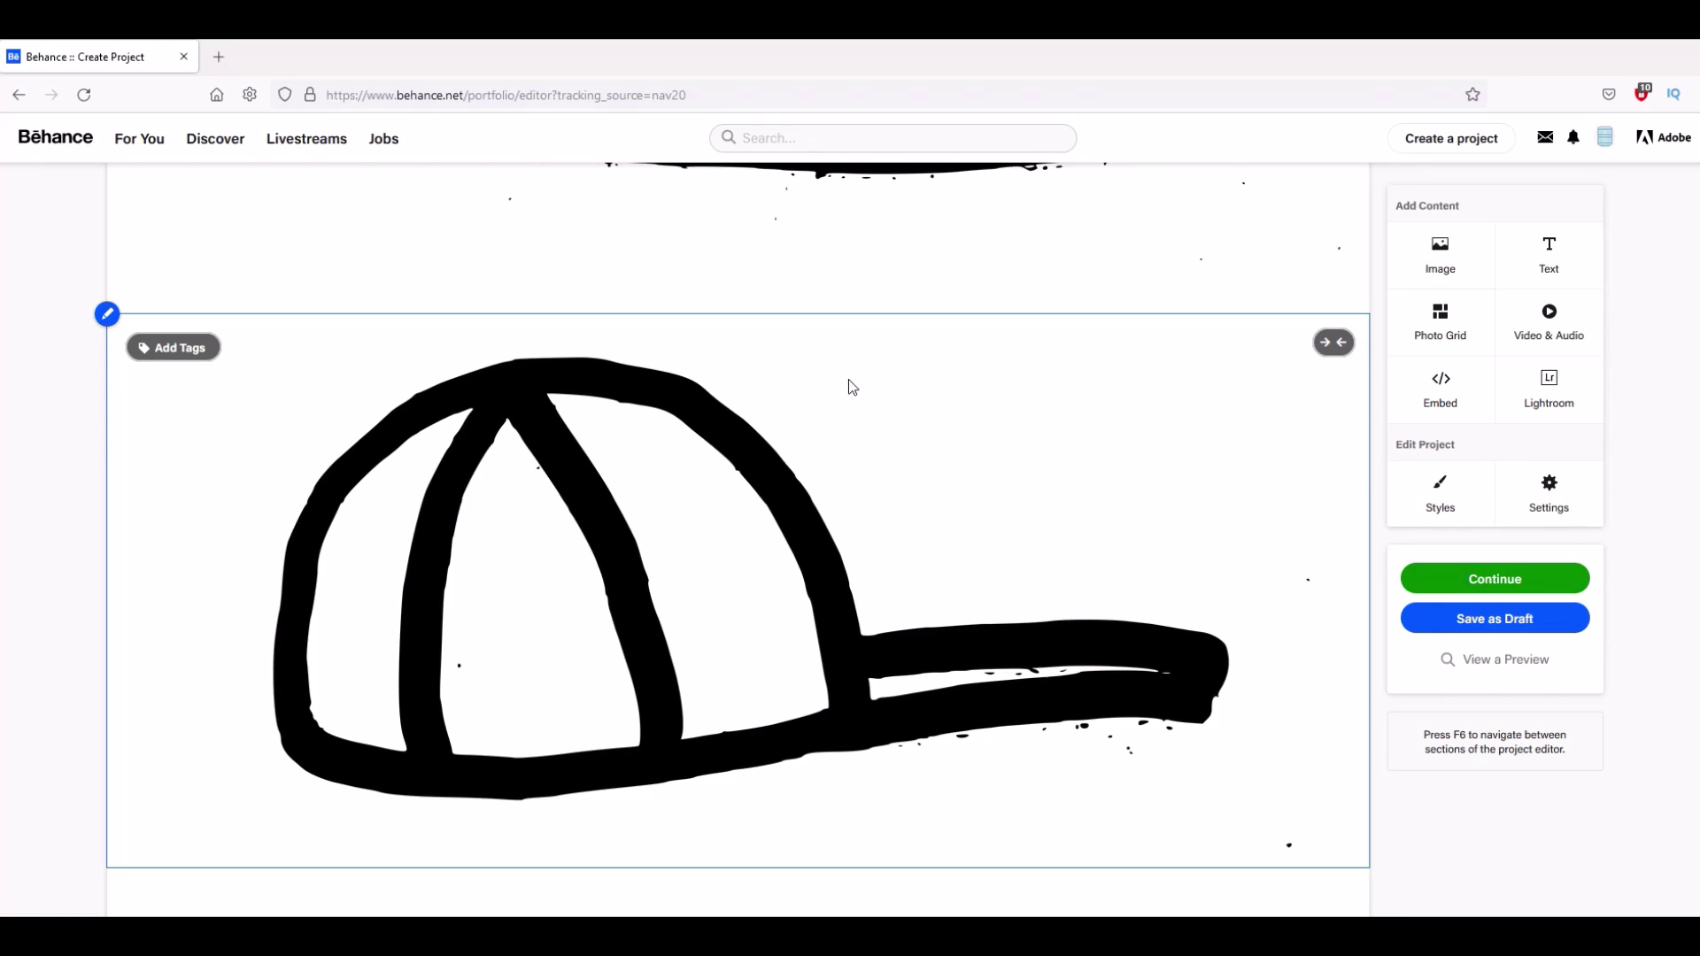
{"action": "left_click", "coordinate": [1557, 499]}
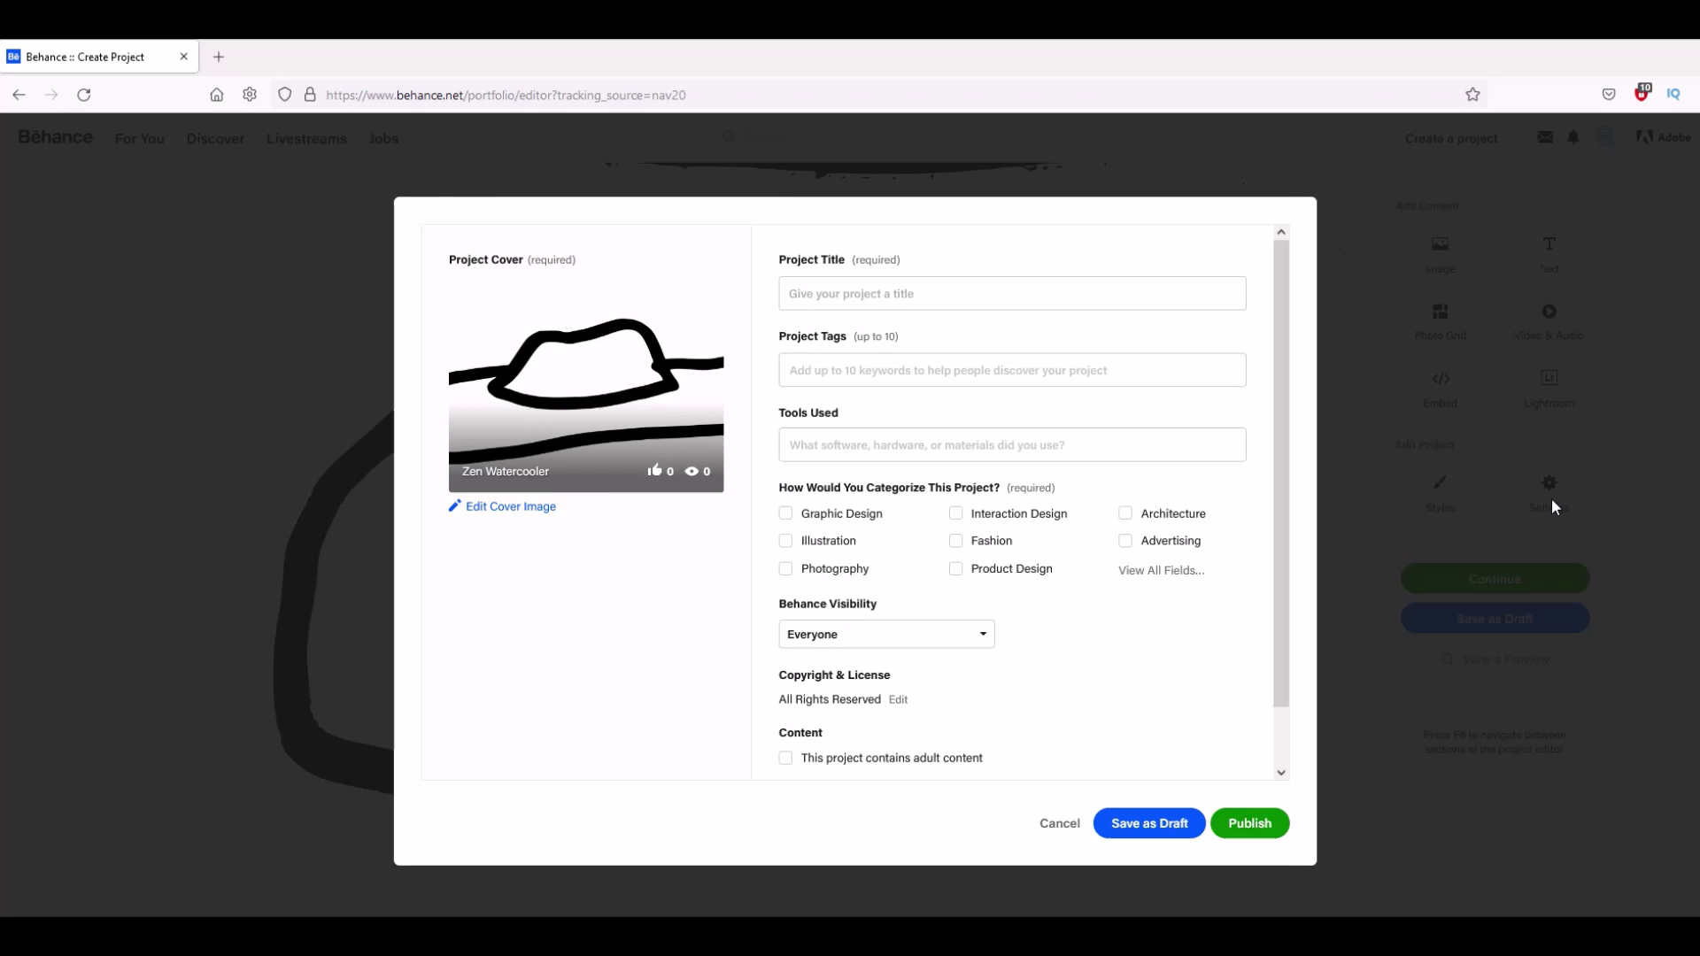
{"action": "left_click", "coordinate": [937, 300]}
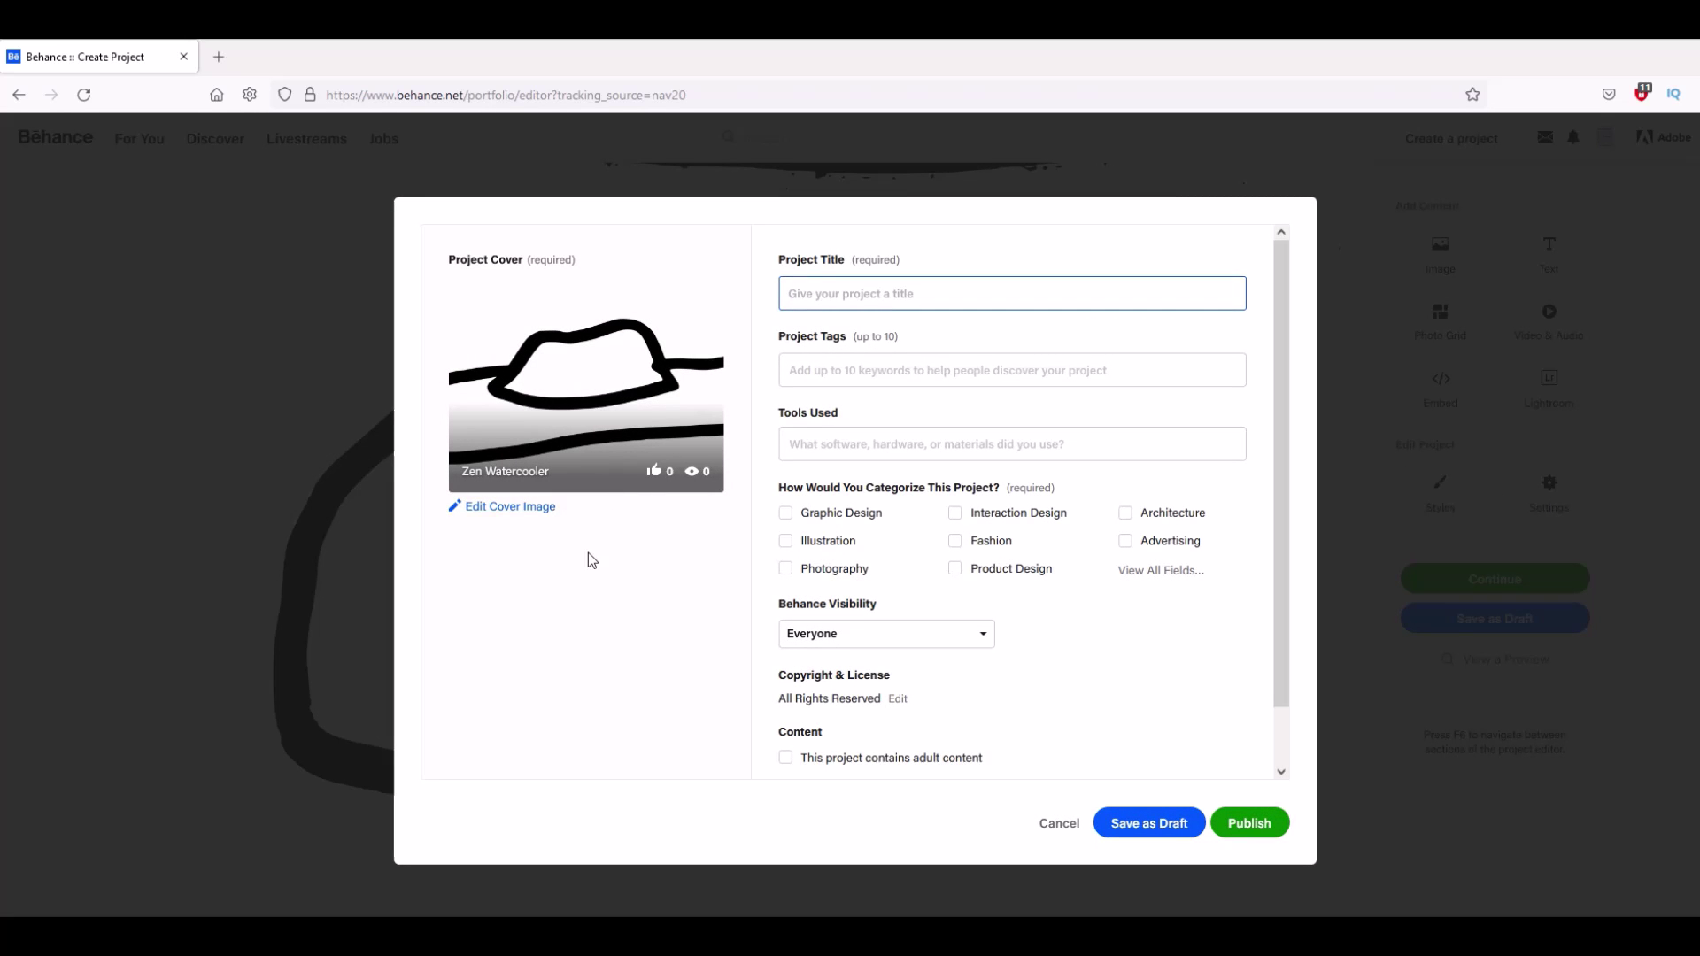
{"action": "type", "text": "Hats (Doodles"}
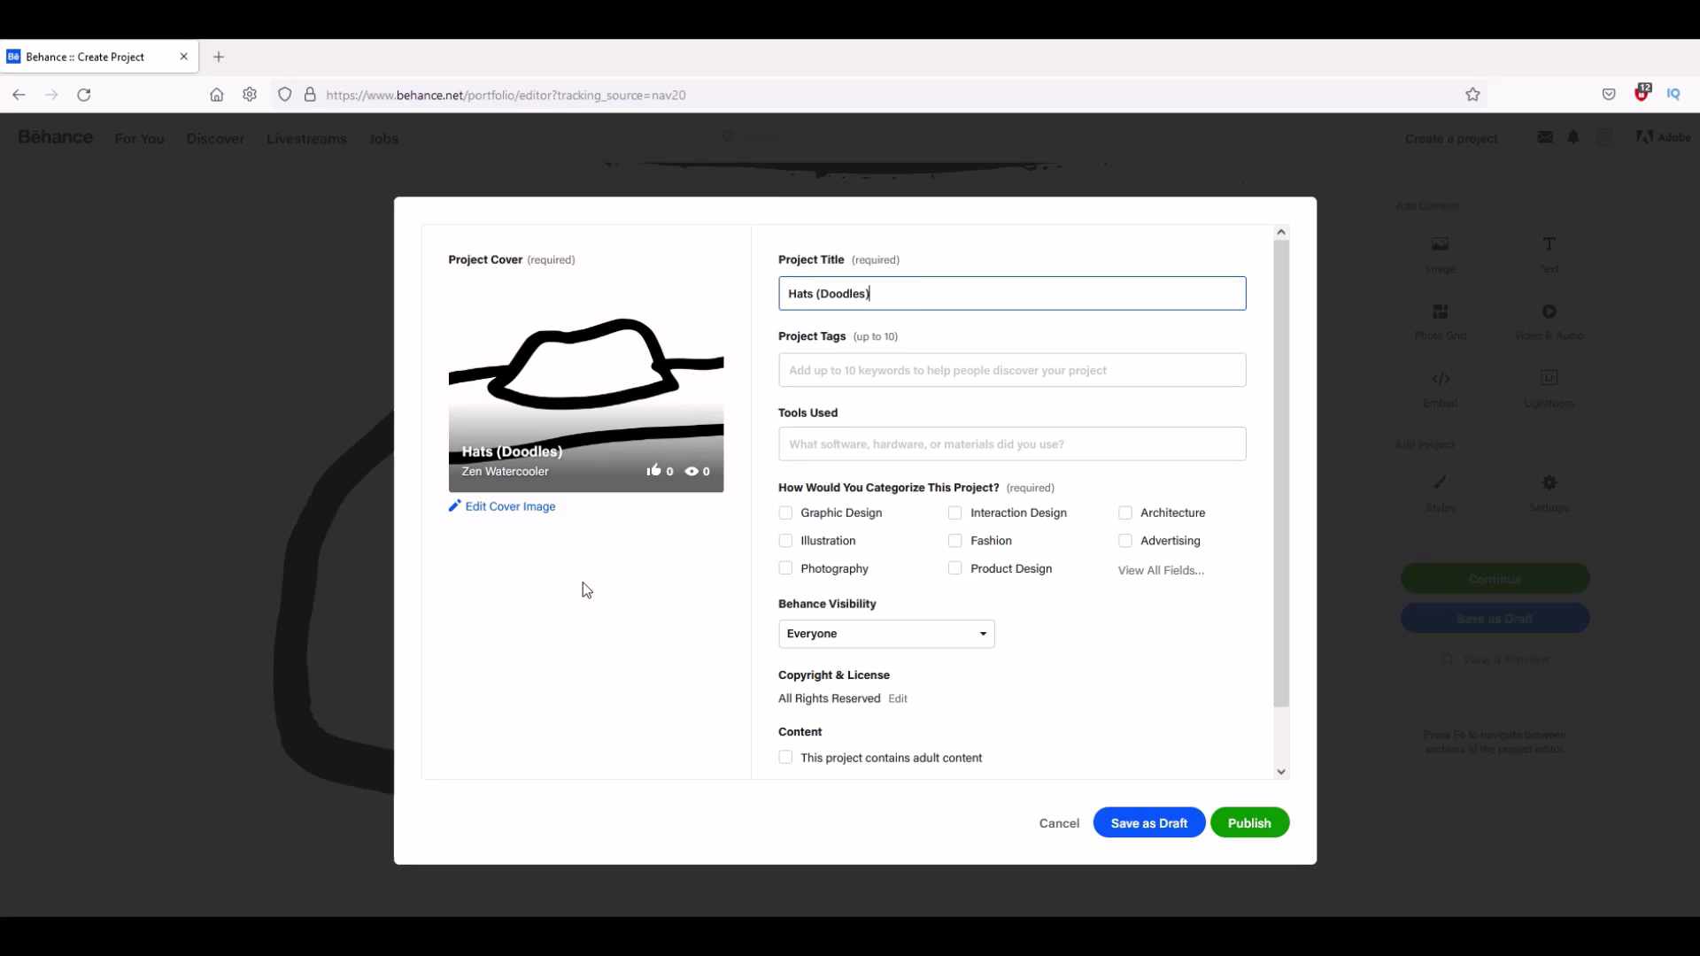
- Tag the project 'hats' and 'doodles', categorise it as Graphic Design, and publish it
{"action": "key", "text": "Tab"}
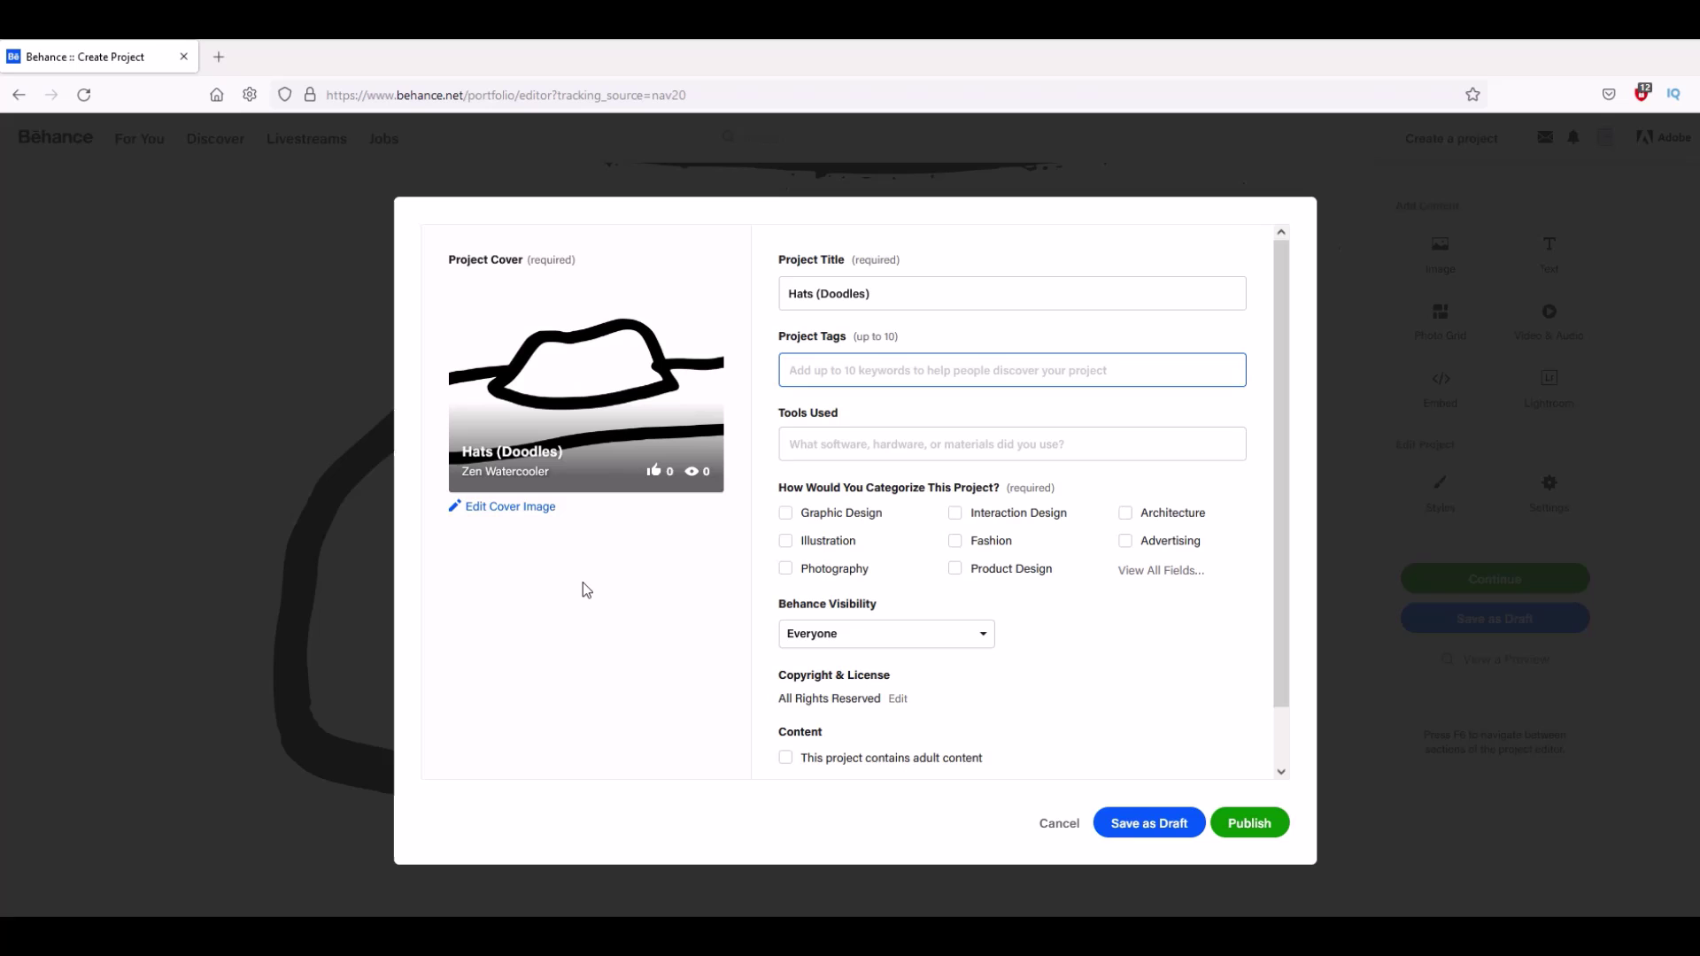
{"action": "type", "text": "hats"}
{"action": "key", "text": "Return"}
{"action": "type", "text": "doodles"}
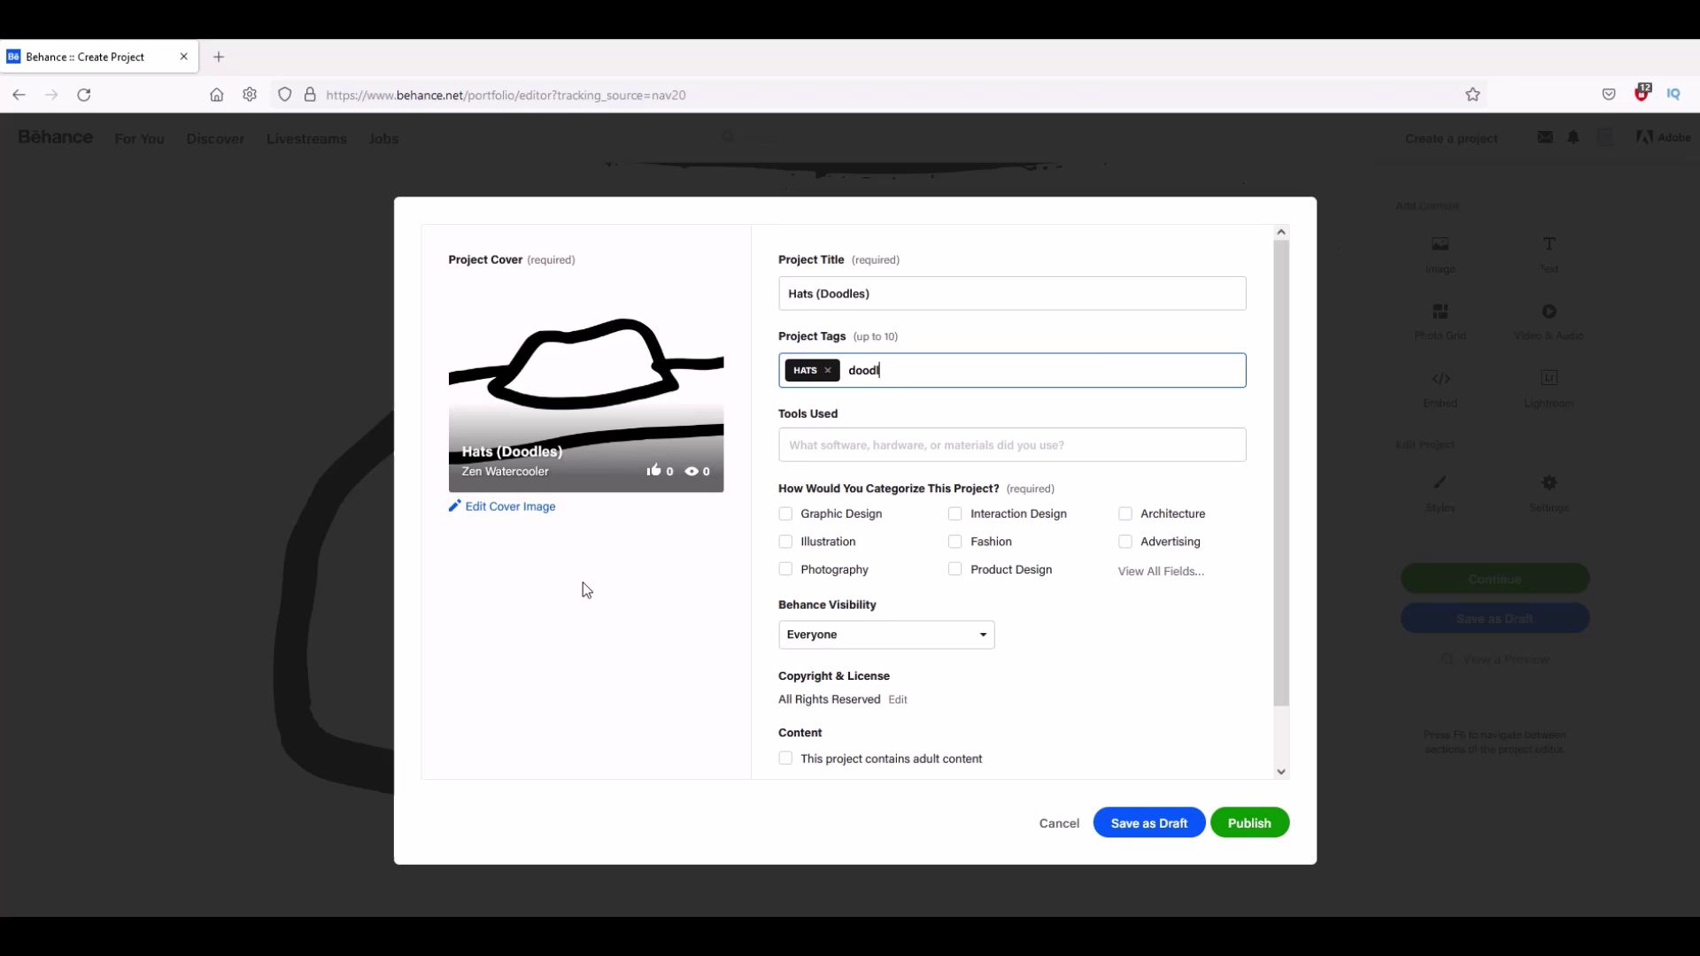
{"action": "key", "text": "Return"}
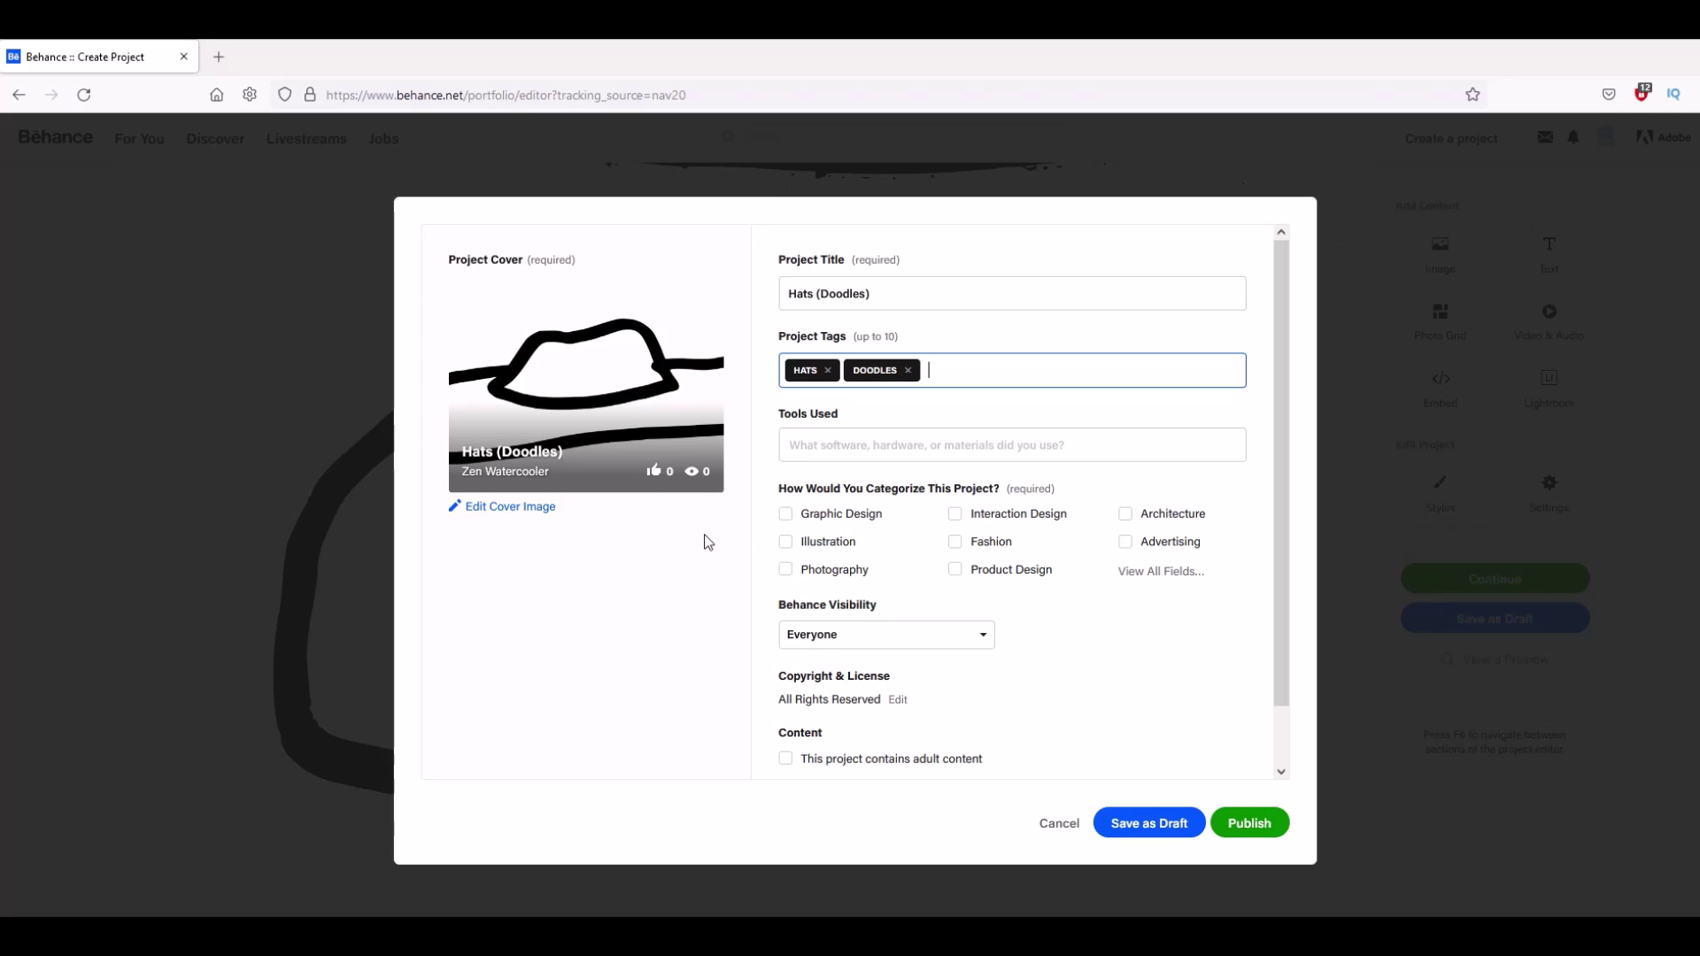
{"action": "left_click", "coordinate": [785, 515]}
{"action": "left_click", "coordinate": [1240, 825]}
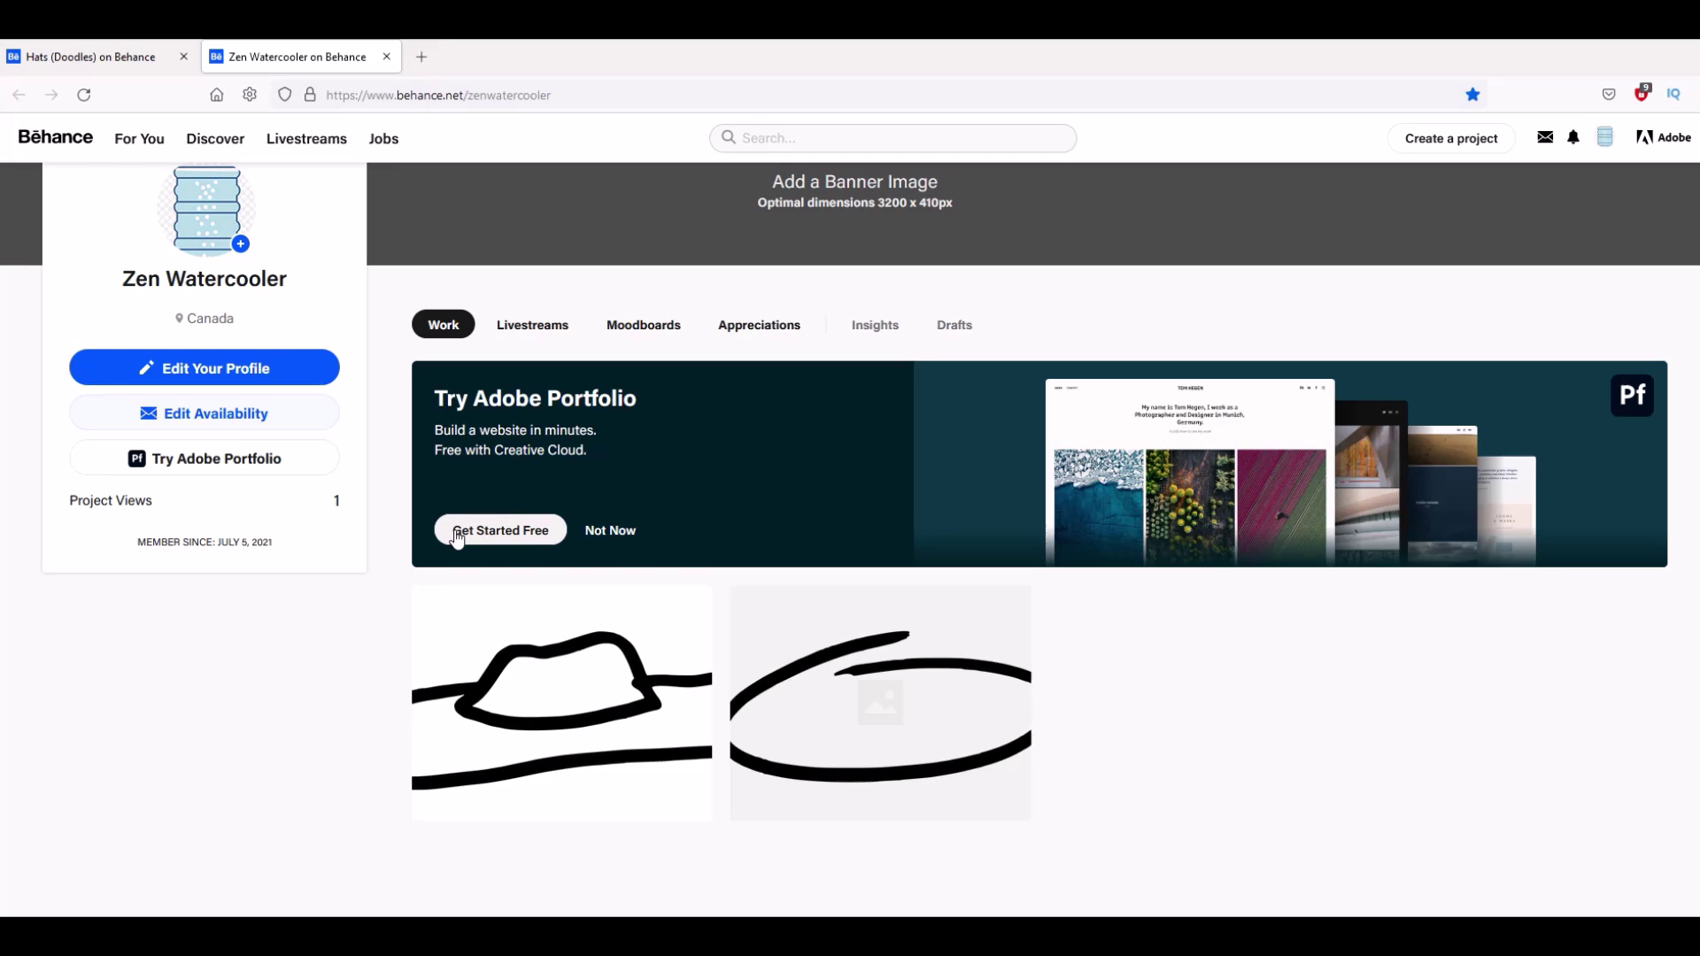
- Dismiss the Try Adobe Portfolio banner with Not Now and return to the profile's top
{"action": "left_click", "coordinate": [605, 532]}
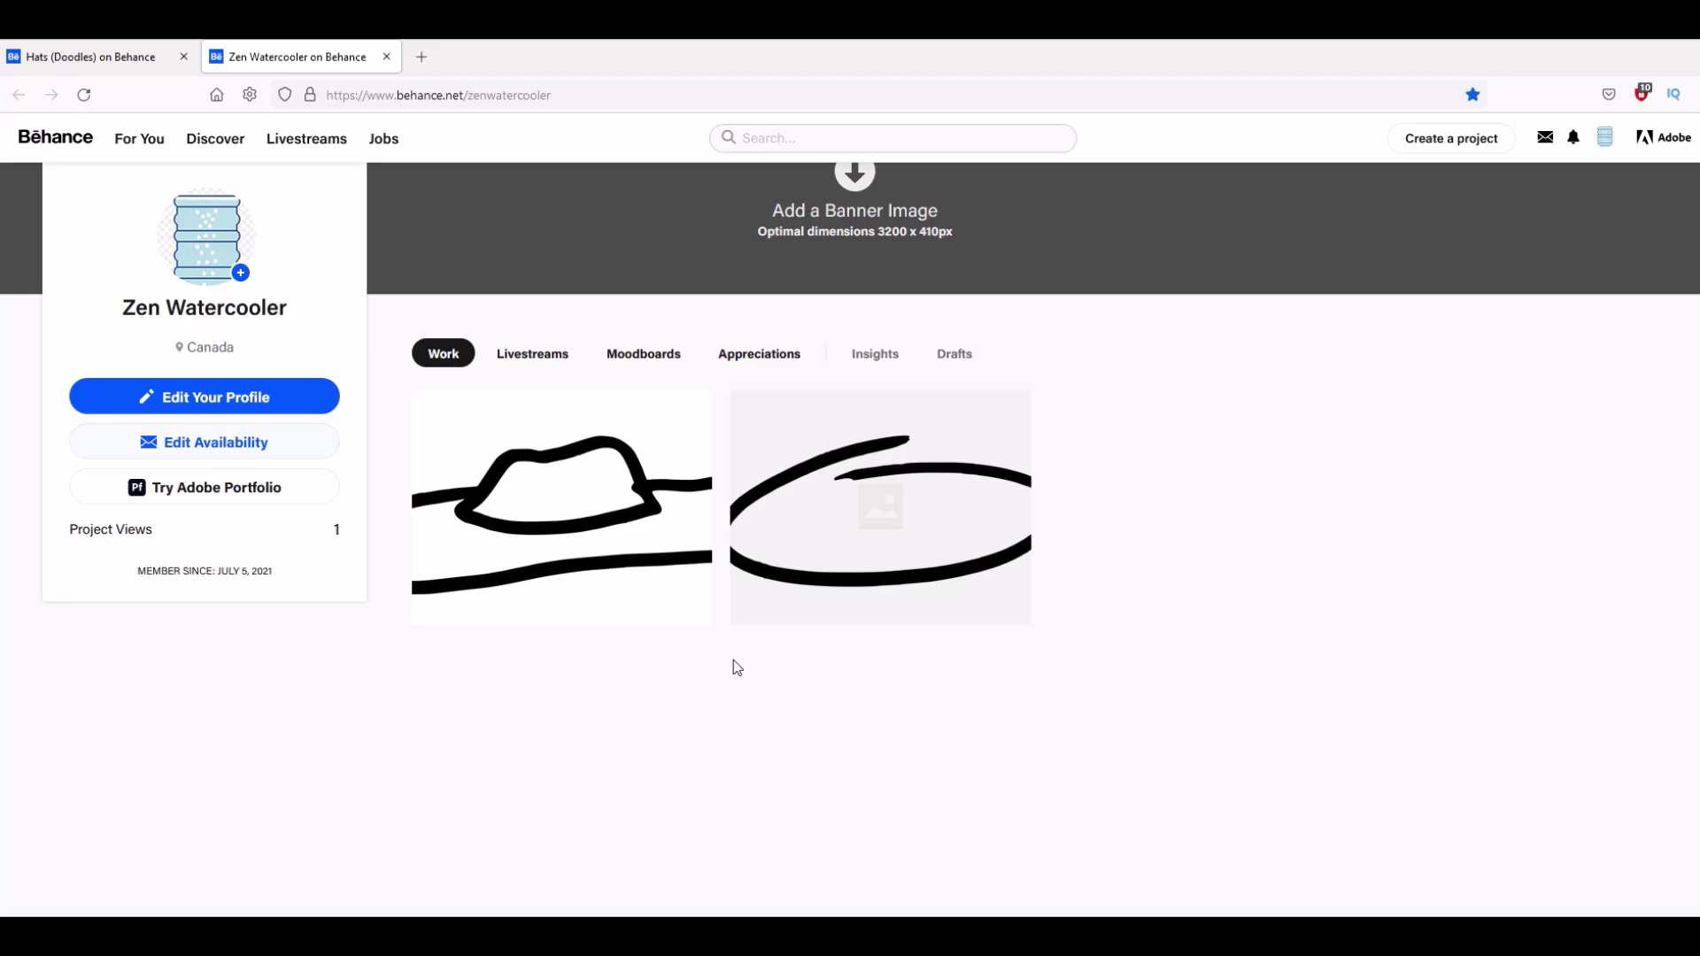
{"action": "scroll", "coordinate": [733, 664], "scroll_direction": "up", "scroll_amount": 1}
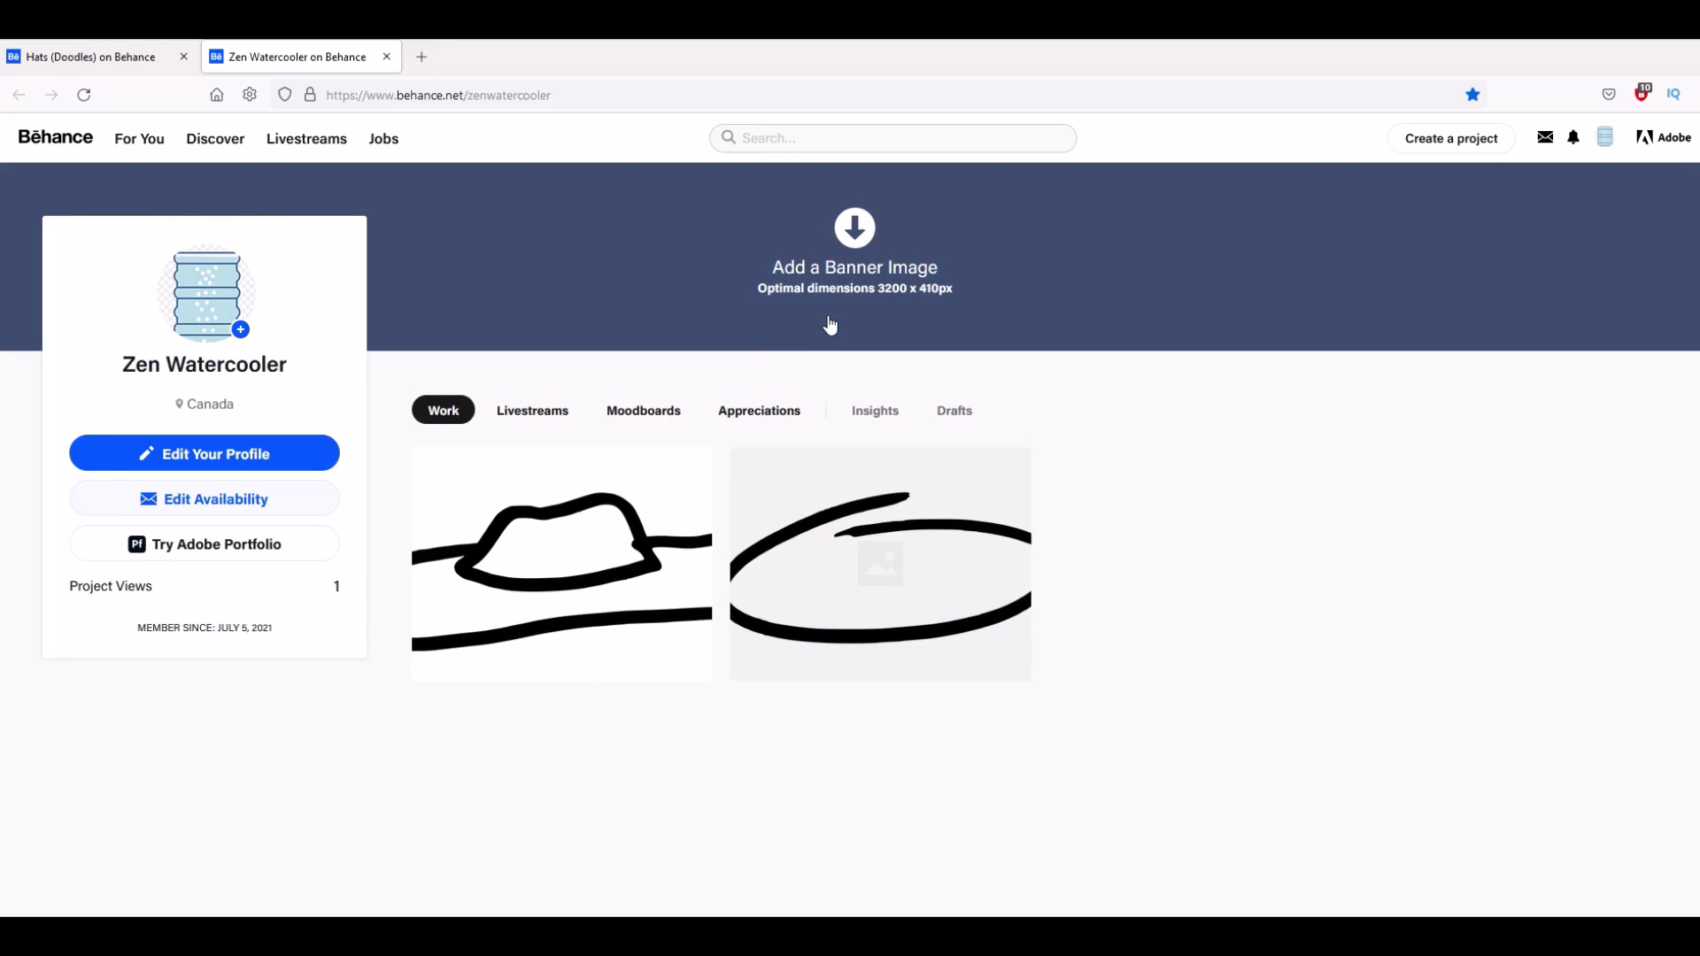